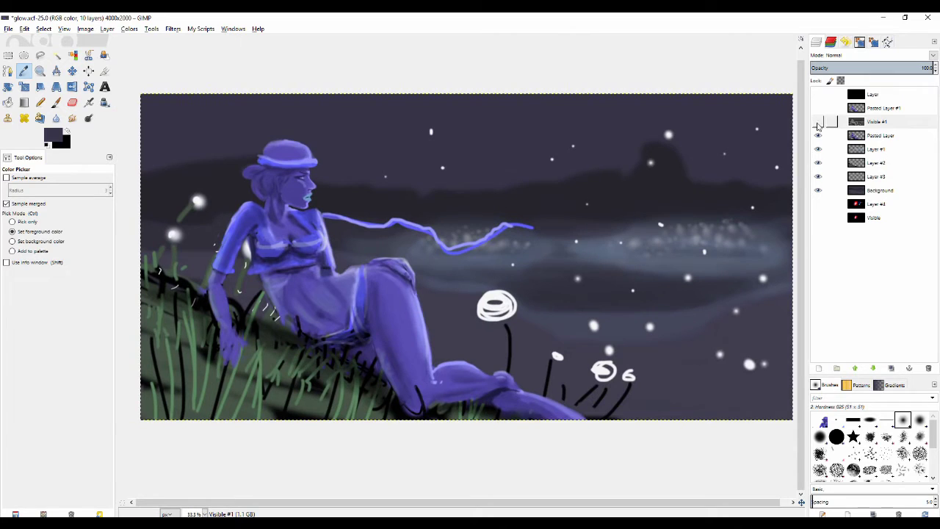
# Show the Visible #1 layer briefly and hide it again.
pyautogui.click(817, 124)
pyautogui.click(818, 123)
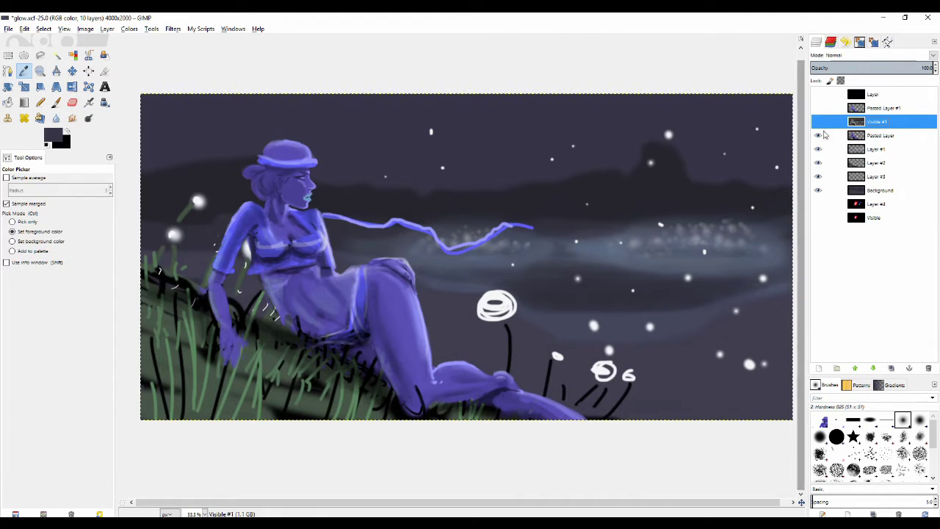
# Fill in the large round flower head on Pasted Layer with white sampled from the flower, using the Paintbrush.
pyautogui.click(834, 108)
pyautogui.click(504, 301)
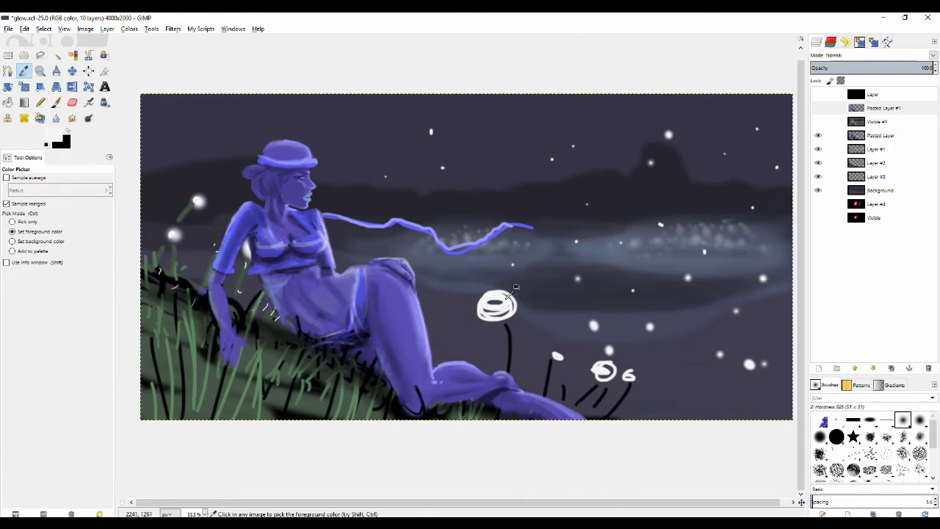
pyautogui.press('p')
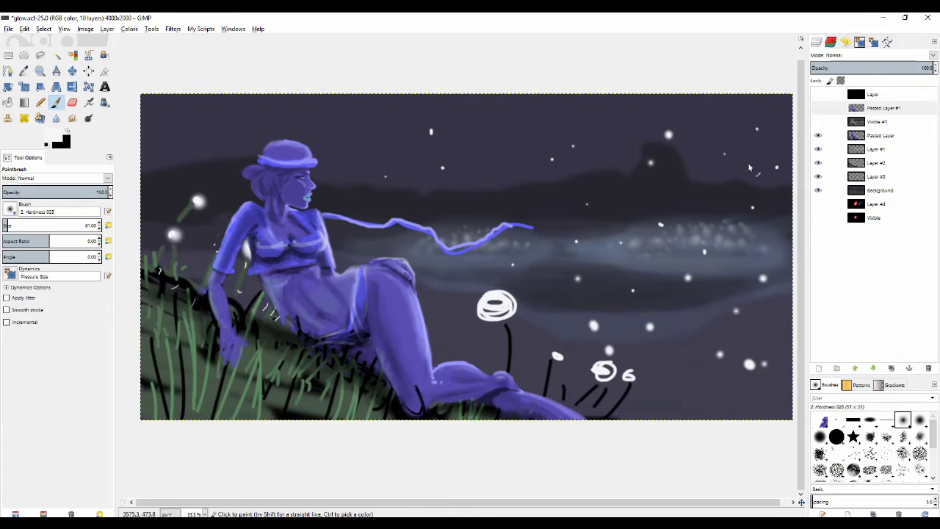
pyautogui.press('pagedown')
pyautogui.press('pagedown')
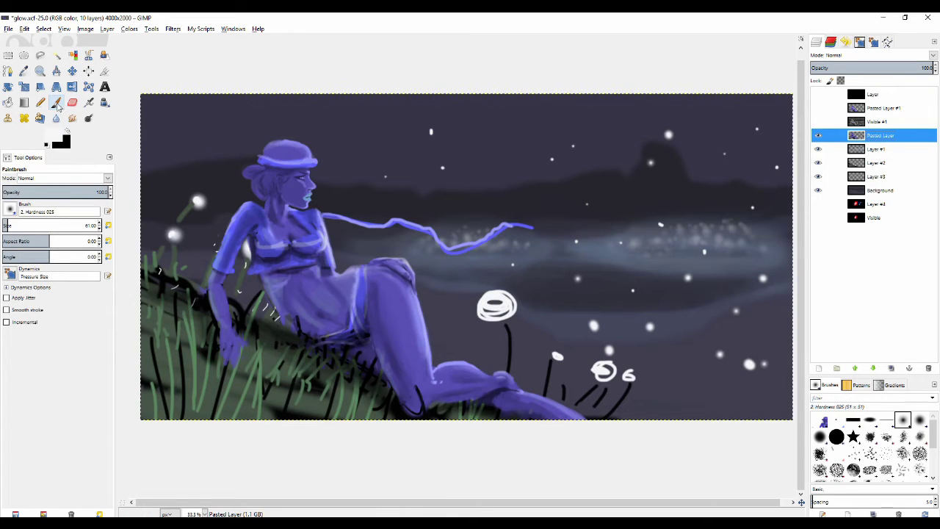
pyautogui.moveTo(496, 314)
pyautogui.mouseDown()
pyautogui.moveTo(494, 300)
pyautogui.moveTo(501, 316)
pyautogui.moveTo(511, 304)
pyautogui.mouseUp()
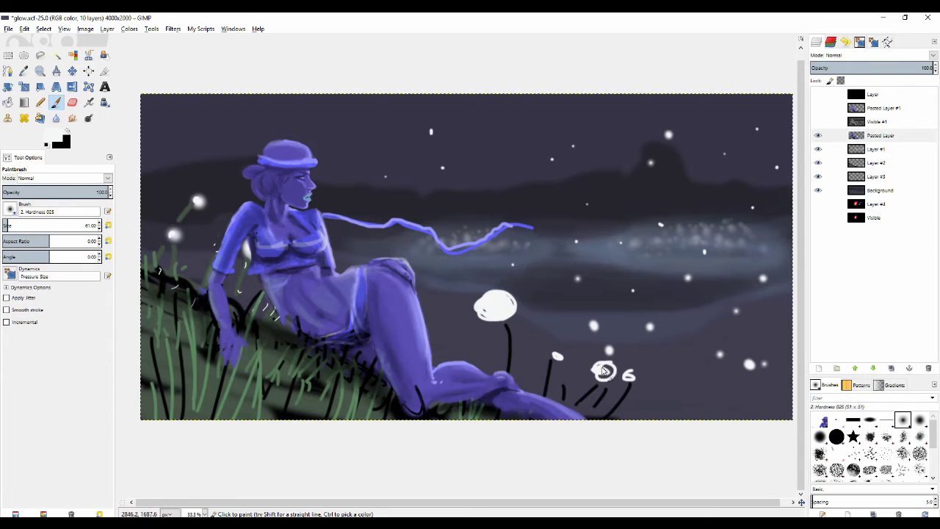
# Paint the smaller flower heads beside the feet and the bloom behind the woman's shoulder solid white.
pyautogui.moveTo(599, 369); pyautogui.dragTo(638, 378)
pyautogui.moveTo(556, 355); pyautogui.dragTo(558, 354)
pyautogui.moveTo(199, 200); pyautogui.dragTo(194, 208)
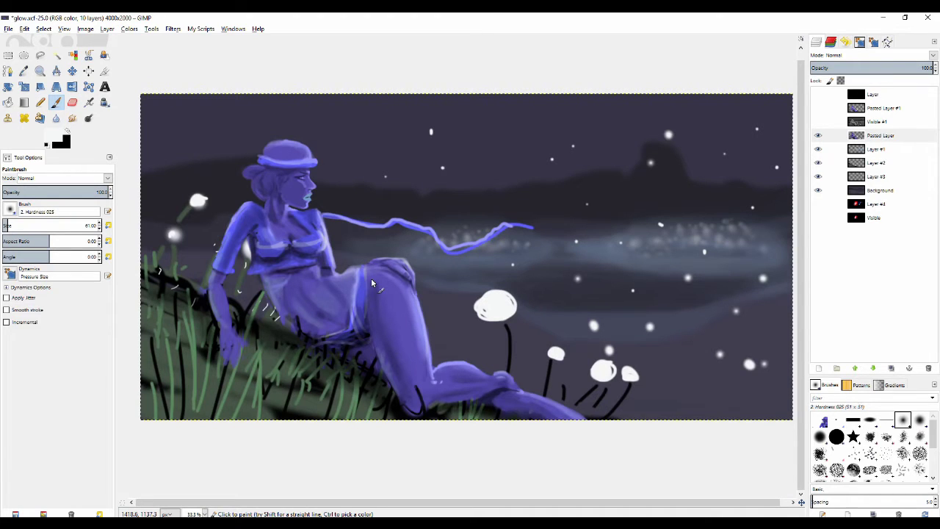
# Show the black layer named Layer, choose the Blend tool and set the foreground colour to gray bcbcbc.
pyautogui.click(872, 95)
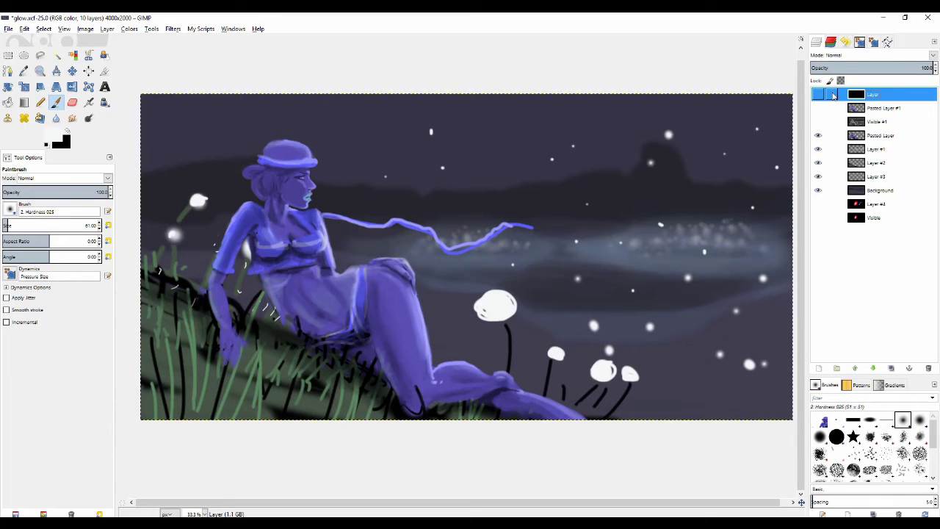
pyautogui.click(817, 95)
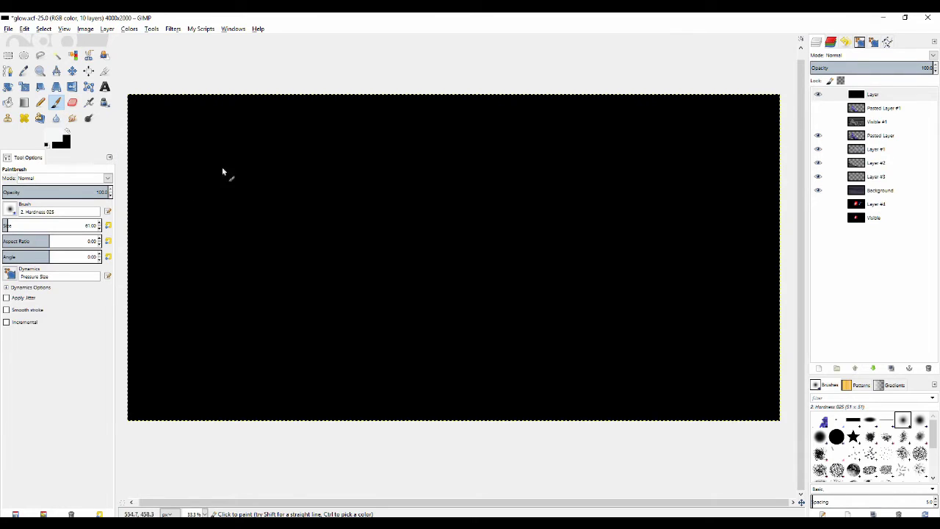
pyautogui.click(24, 103)
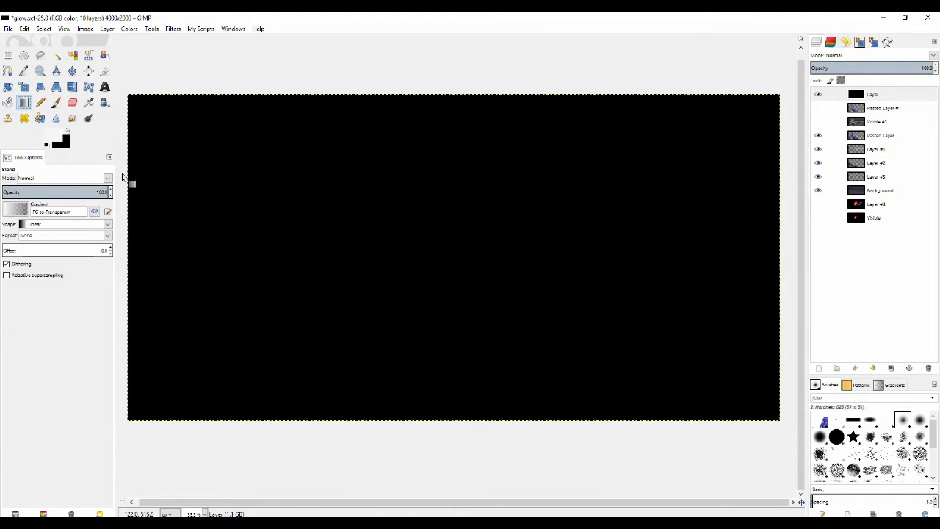
pyautogui.click(58, 138)
pyautogui.moveTo(218, 159); pyautogui.dragTo(220, 184)
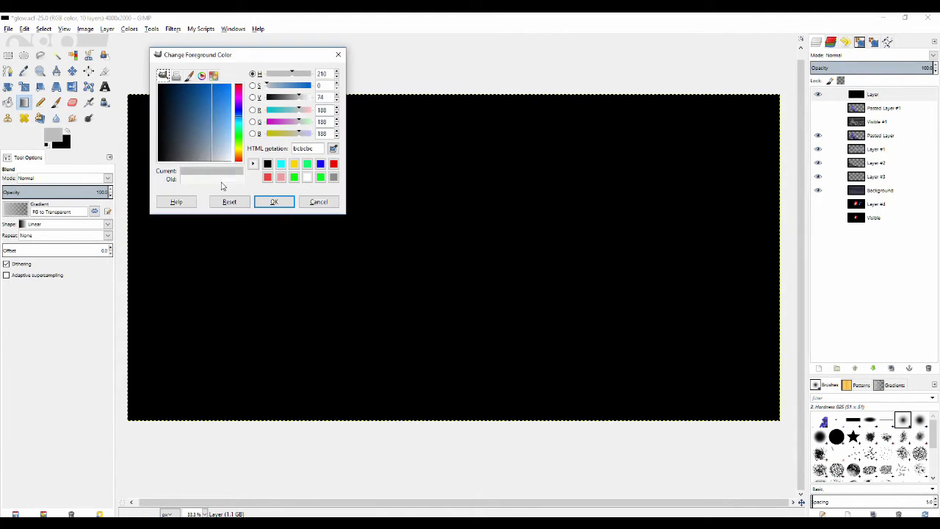
pyautogui.click(278, 205)
# Apply a linear gray gradient to the black layer and Bucket Fill the whole layer with the same gray.
pyautogui.moveTo(354, 200); pyautogui.dragTo(406, 209)
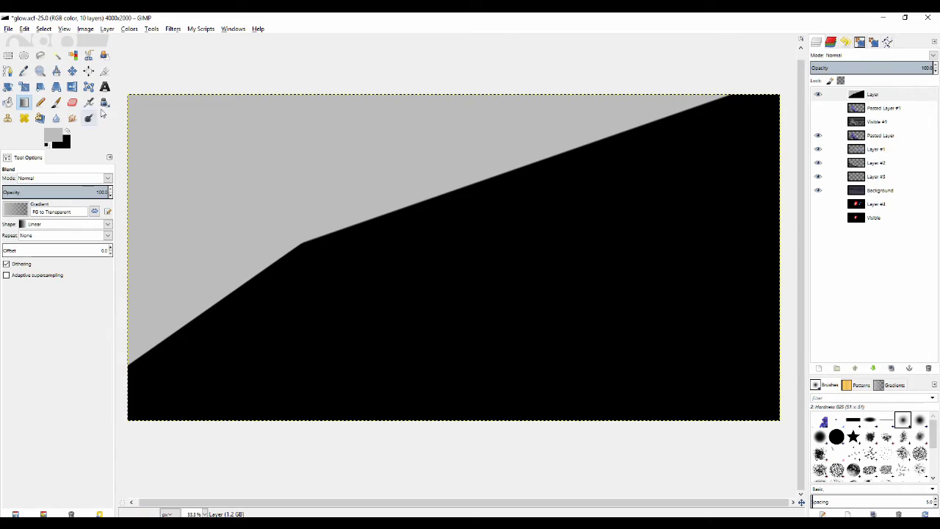
pyautogui.click(8, 103)
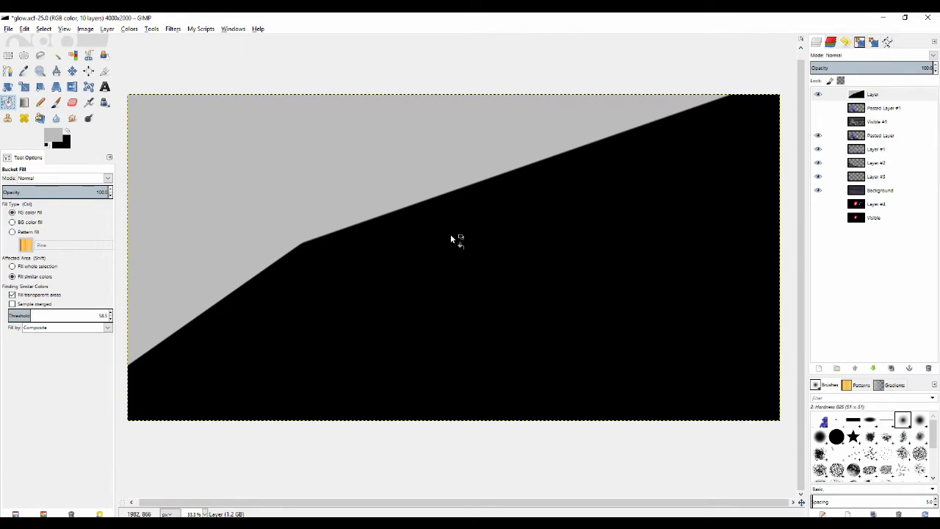
pyautogui.click(526, 147)
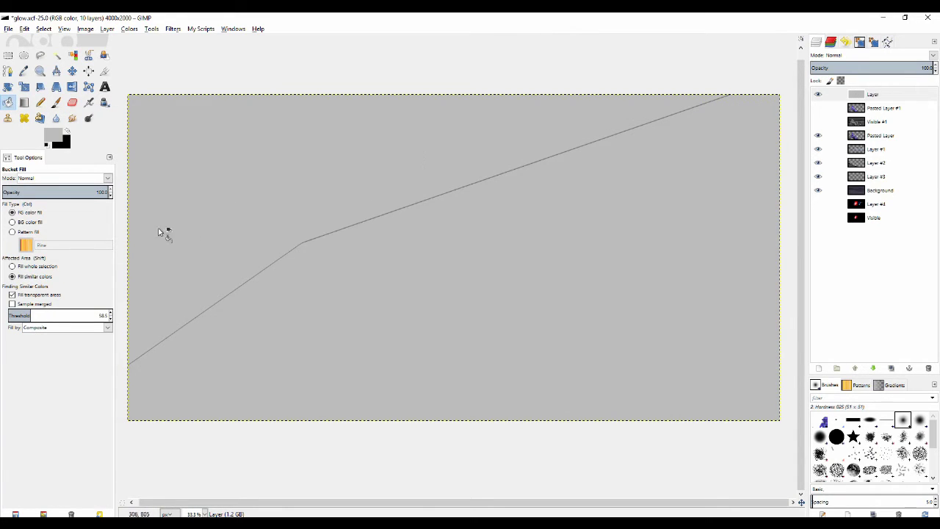
pyautogui.press('shift')
pyautogui.keyDown('shift'); pyautogui.click(298, 185); pyautogui.keyUp('shift')
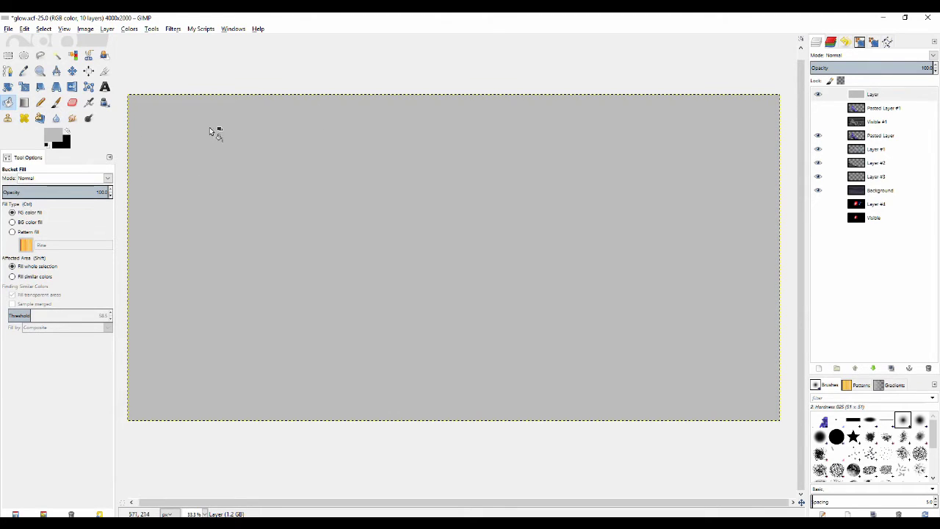
# Set the foreground colour to muted red dc5959 and paint a round blob near the centre of the gray layer.
pyautogui.click(54, 138)
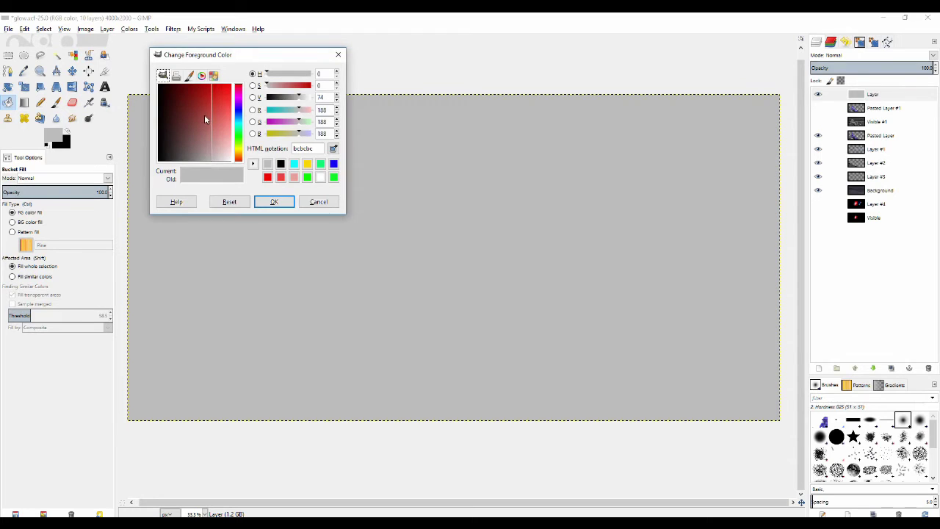
pyautogui.moveTo(205, 115)
pyautogui.mouseDown()
pyautogui.moveTo(234, 111)
pyautogui.moveTo(217, 119)
pyautogui.mouseUp()
pyautogui.click(273, 201)
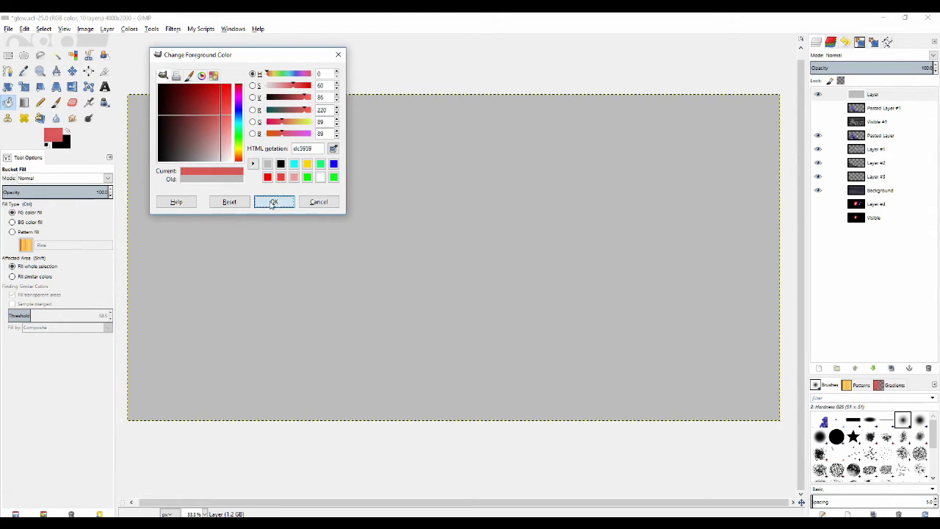
pyautogui.press('p')
pyautogui.moveTo(415, 210)
pyautogui.mouseDown()
pyautogui.moveTo(389, 220)
pyautogui.moveTo(404, 221)
pyautogui.mouseUp()
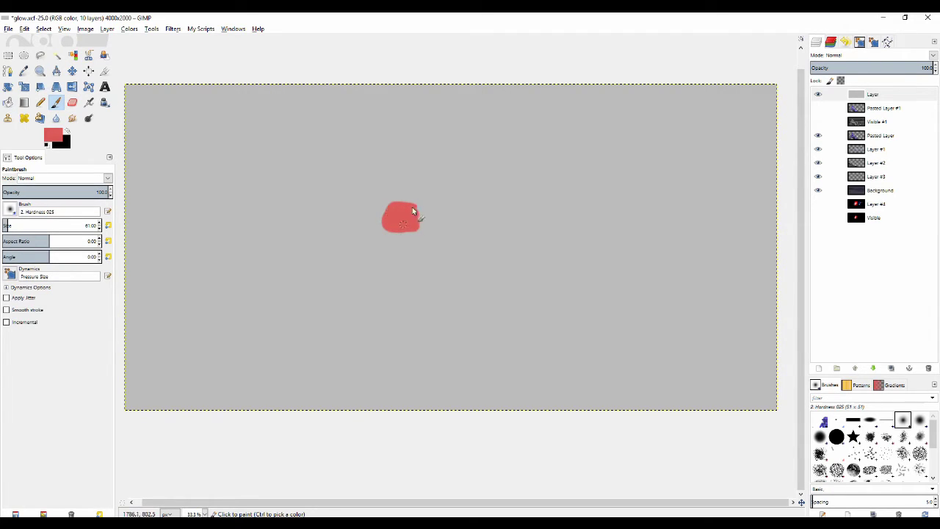
# Set the foreground colour to fully saturated red and paint a second blob to the right of the muted one.
pyautogui.click(52, 135)
pyautogui.click(224, 97)
pyautogui.click(229, 86)
pyautogui.click(273, 201)
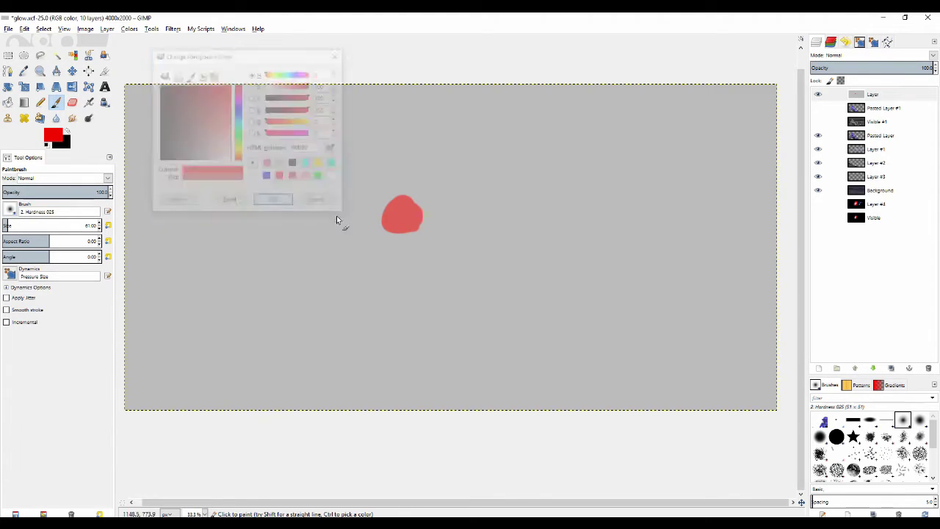
pyautogui.moveTo(475, 204)
pyautogui.mouseDown()
pyautogui.moveTo(468, 227)
pyautogui.moveTo(480, 223)
pyautogui.moveTo(477, 205)
pyautogui.moveTo(463, 221)
pyautogui.moveTo(478, 232)
pyautogui.mouseUp()
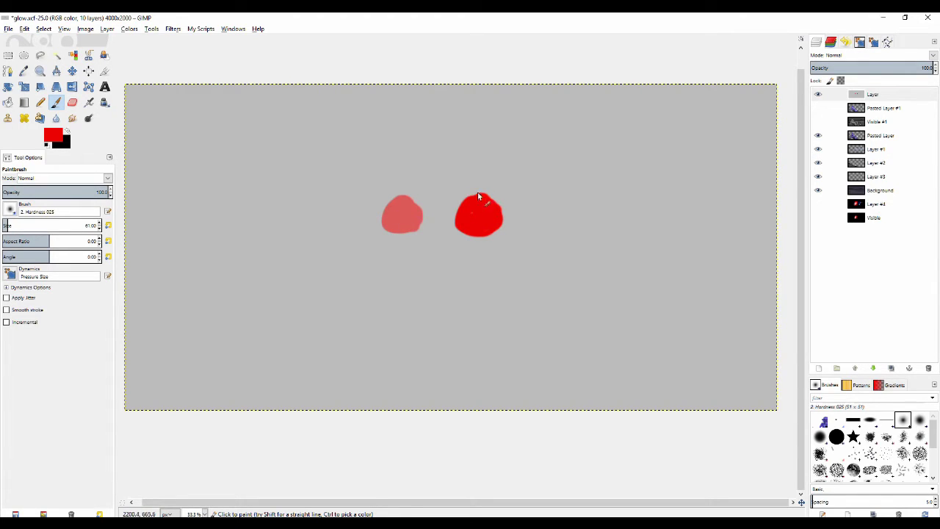
# Paint red arrows pointing at the two blobs, and undo them together with the bright red blob.
pyautogui.moveTo(453, 144); pyautogui.dragTo(443, 174)
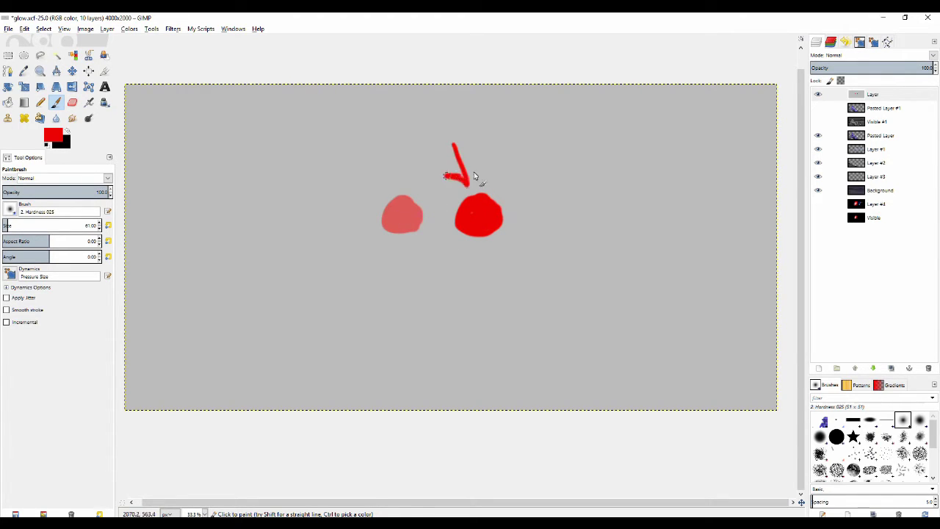
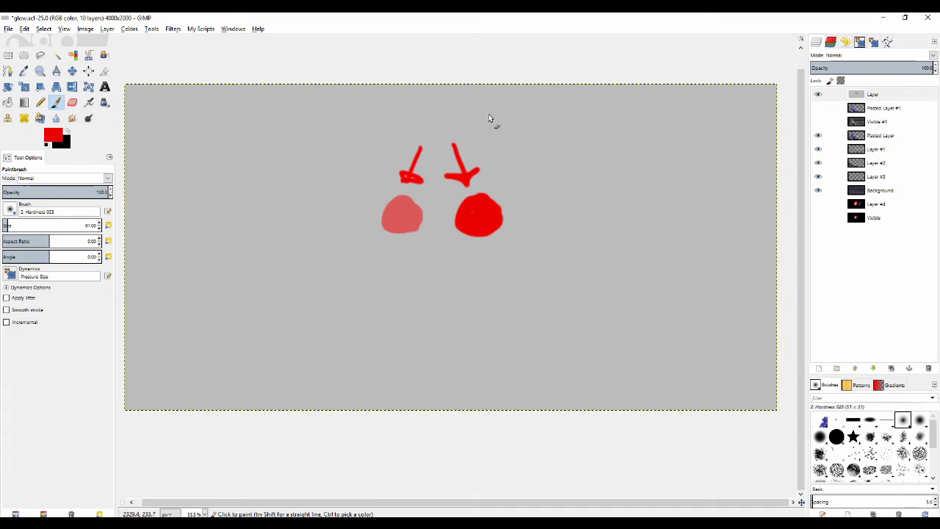
pyautogui.hotkey('ctrl', 'z')
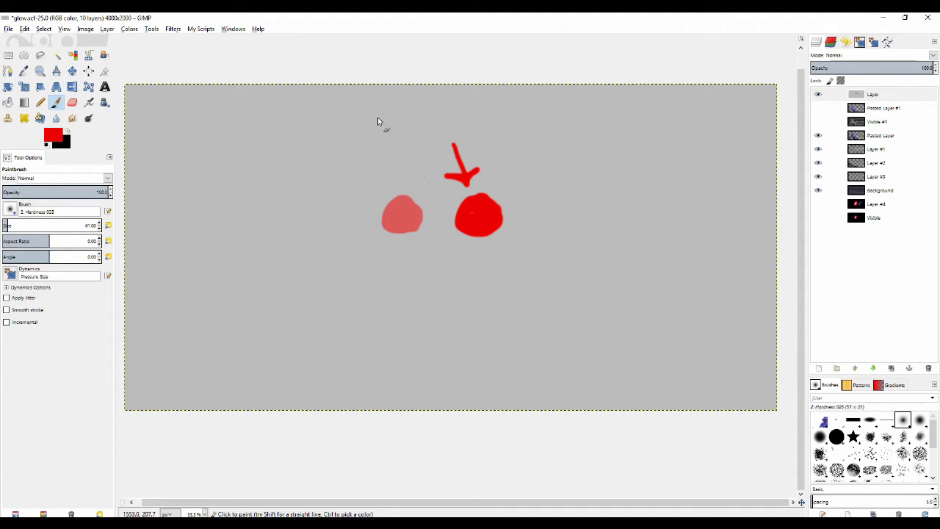
pyautogui.hotkey('ctrl', 'z')
pyautogui.hotkey('ctrl', 'z')
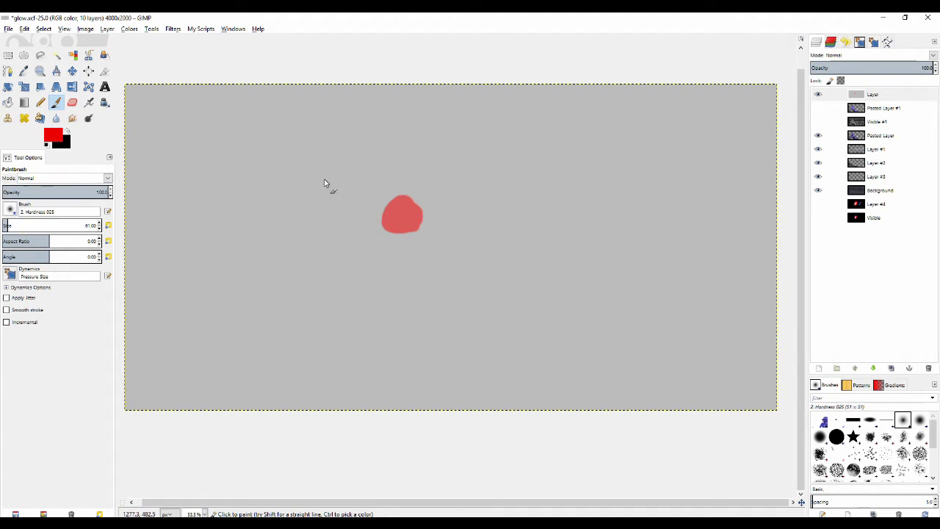
# Swap the foreground and background colours and Bucket Fill the whole layer with black.
pyautogui.click(67, 131)
pyautogui.hotkey('shift', 'b')
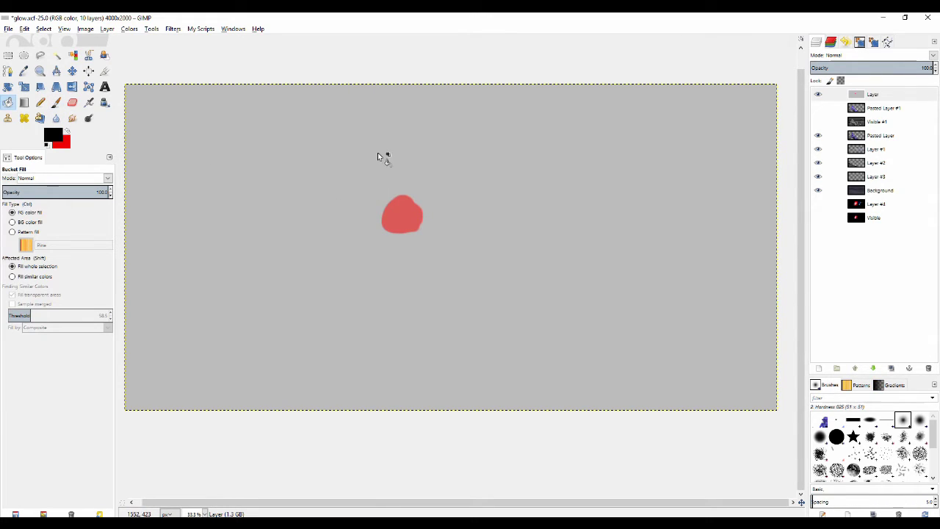
pyautogui.click(348, 174)
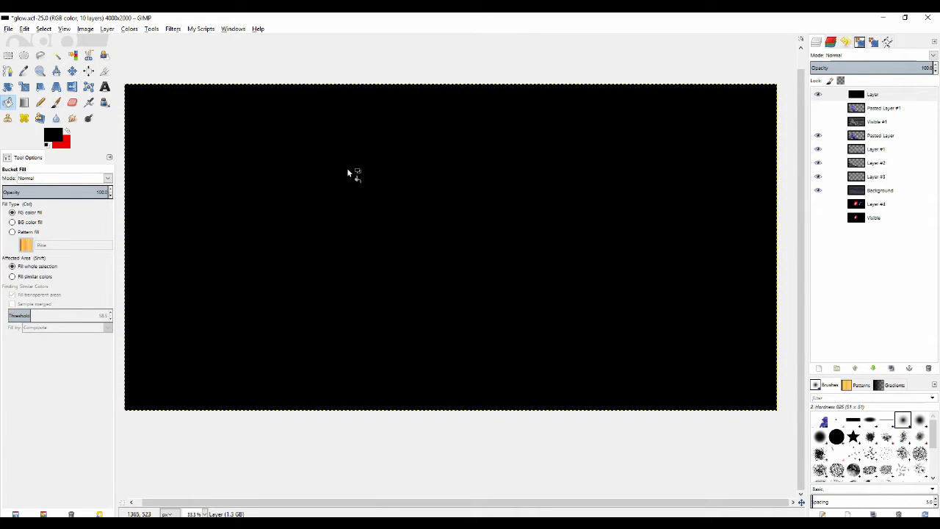
# Switch back to the saturated red and paint a round blob near the centre of the black layer.
pyautogui.press('x')
pyautogui.press('p')
pyautogui.moveTo(412, 199)
pyautogui.mouseDown()
pyautogui.moveTo(415, 214)
pyautogui.moveTo(403, 212)
pyautogui.moveTo(410, 203)
pyautogui.moveTo(390, 209)
pyautogui.moveTo(416, 201)
pyautogui.moveTo(396, 210)
pyautogui.moveTo(392, 193)
pyautogui.mouseUp()
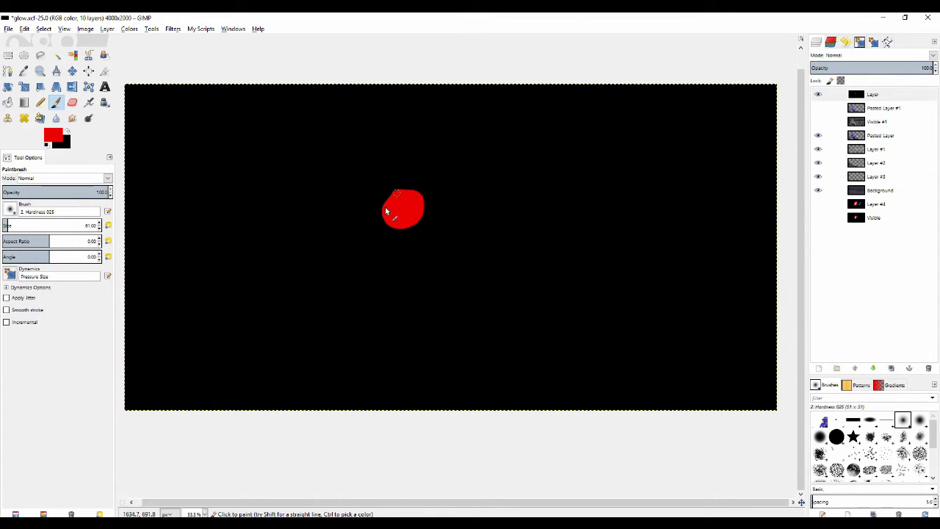
pyautogui.moveTo(387, 205); pyautogui.dragTo(403, 222)
# Try erasing along the red blob's left edge, and trim that edge with sampled black using the Paintbrush.
pyautogui.hotkey('shift', 'e')
pyautogui.moveTo(374, 193); pyautogui.dragTo(375, 212)
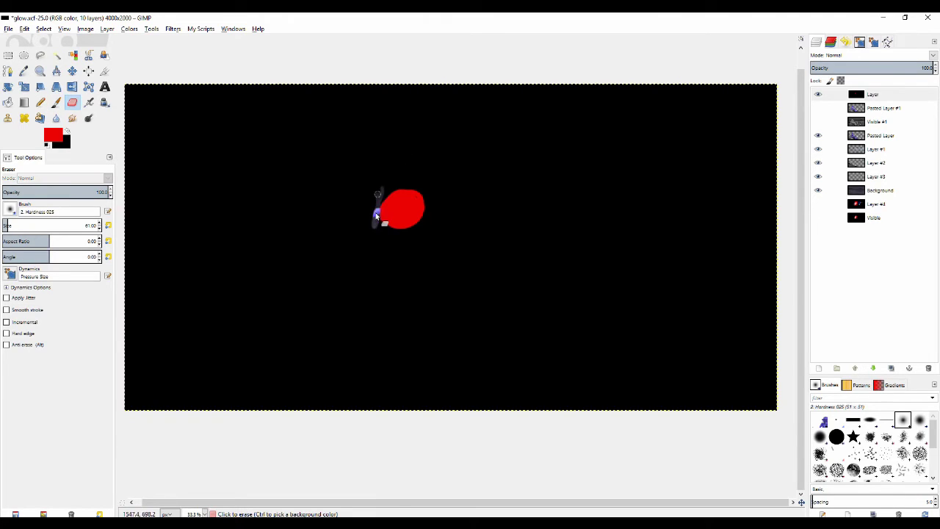
pyautogui.press('p')
pyautogui.keyDown('ctrl'); pyautogui.click(378, 204); pyautogui.keyUp('ctrl')
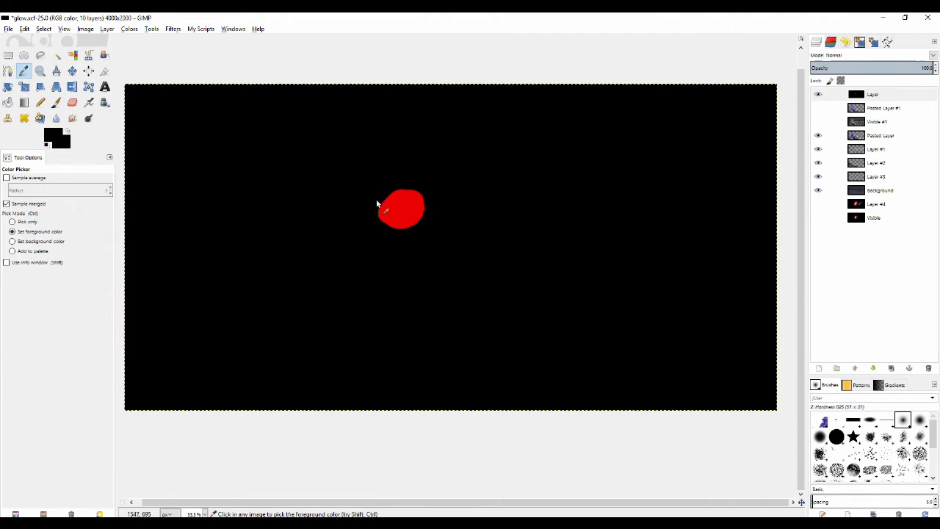
pyautogui.moveTo(379, 186)
pyautogui.mouseDown()
pyautogui.moveTo(379, 218)
pyautogui.moveTo(370, 211)
pyautogui.mouseUp()
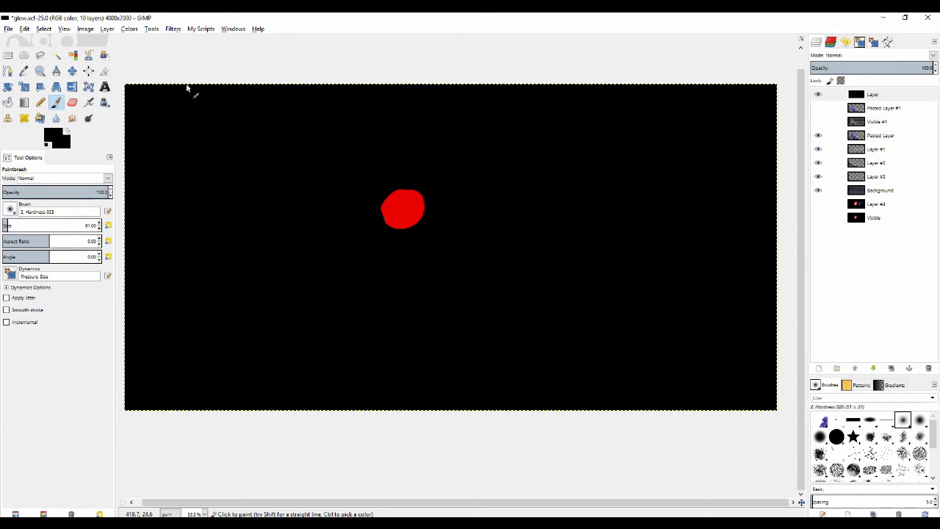
pyautogui.click(107, 28)
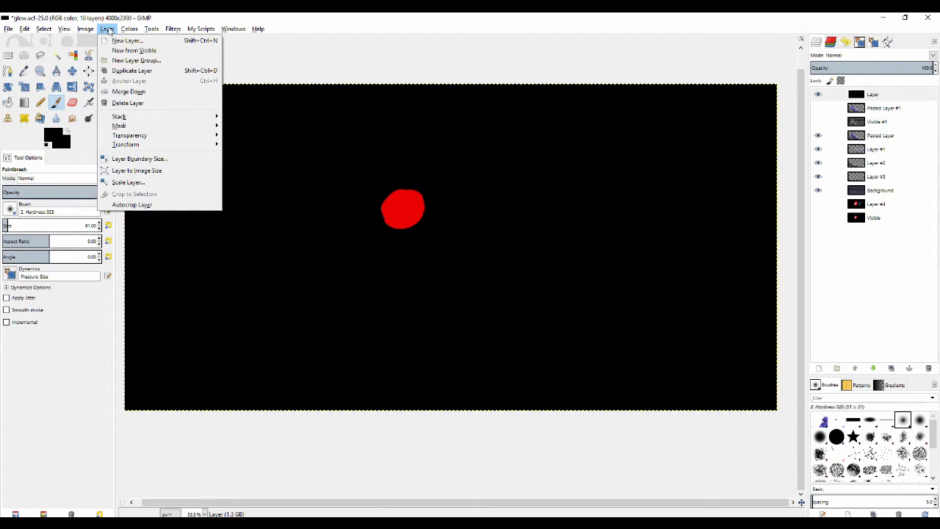
pyautogui.click(108, 32)
pyautogui.click(107, 32)
pyautogui.click(394, 183)
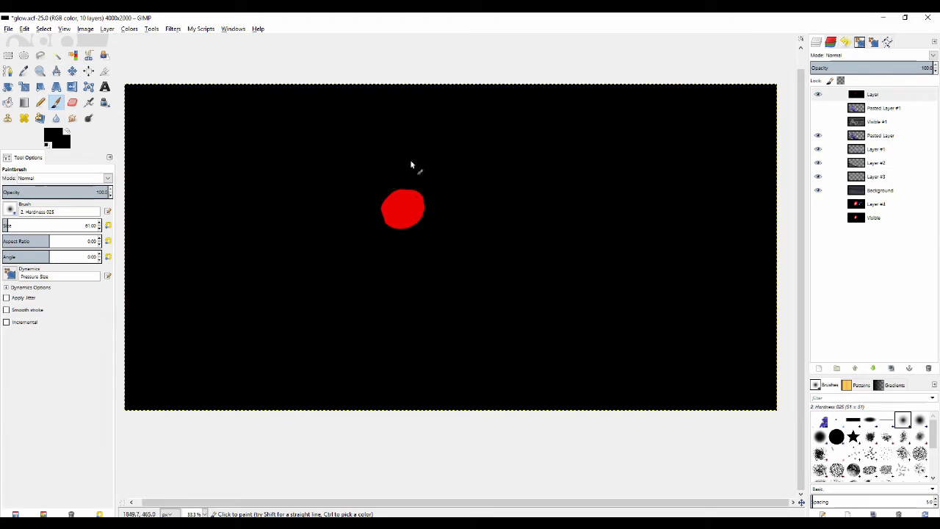
# Move Layer #4 to the top of the layer stack and make it visible.
pyautogui.click(875, 205)
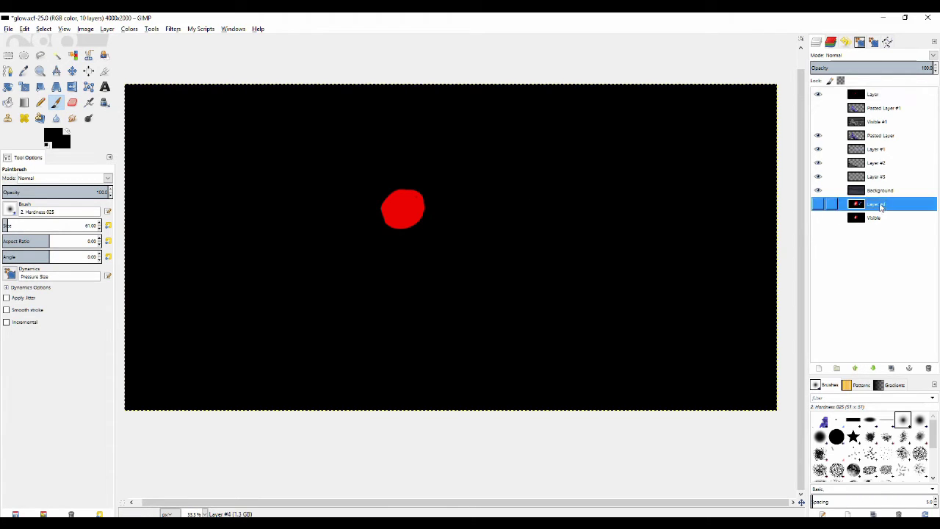
pyautogui.moveTo(874, 209); pyautogui.dragTo(874, 92)
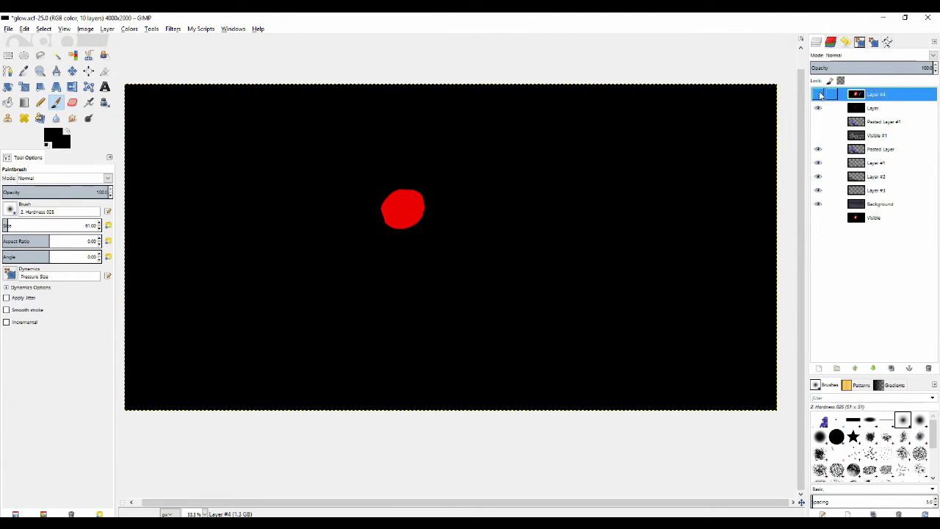
pyautogui.click(817, 95)
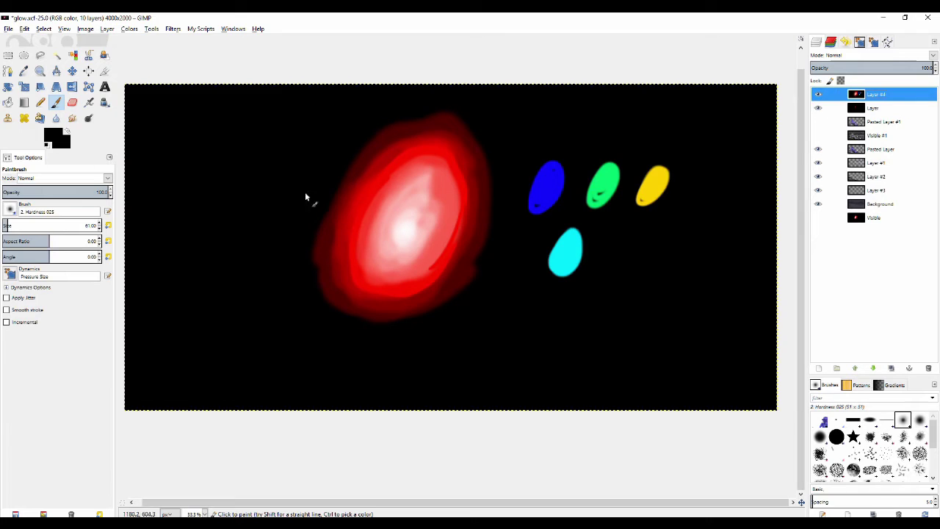
# Sample the saturated blue and try outlining the glow's pale inner area with the Paintbrush.
pyautogui.keyDown('ctrl'); pyautogui.click(547, 182); pyautogui.keyUp('ctrl')
pyautogui.moveTo(413, 169)
pyautogui.mouseDown()
pyautogui.moveTo(384, 178)
pyautogui.moveTo(361, 212)
pyautogui.moveTo(358, 276)
pyautogui.moveTo(399, 300)
pyautogui.moveTo(474, 218)
pyautogui.moveTo(467, 166)
pyautogui.moveTo(389, 179)
pyautogui.moveTo(399, 185)
pyautogui.moveTo(408, 168)
pyautogui.moveTo(394, 166)
pyautogui.moveTo(364, 206)
pyautogui.moveTo(351, 265)
pyautogui.moveTo(435, 268)
pyautogui.mouseUp()
pyautogui.hotkey('ctrl', 'z')
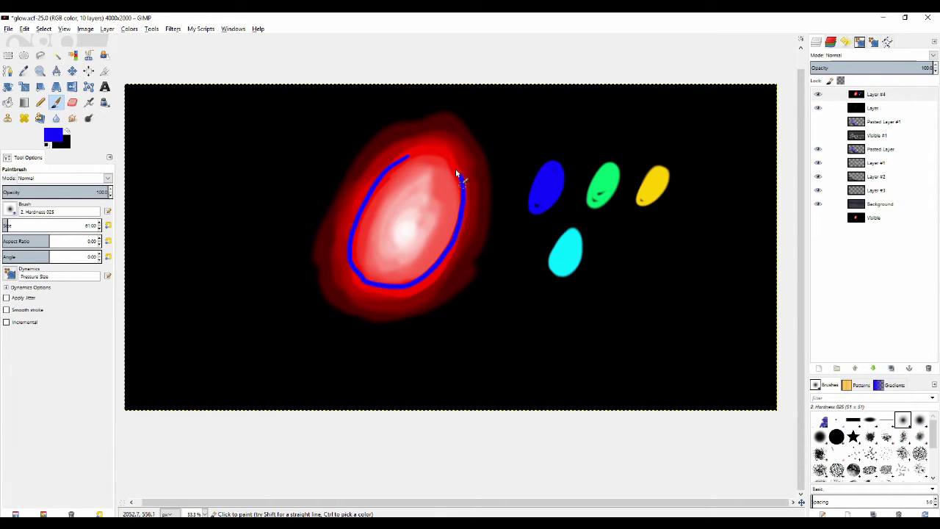
pyautogui.hotkey('ctrl', 'z')
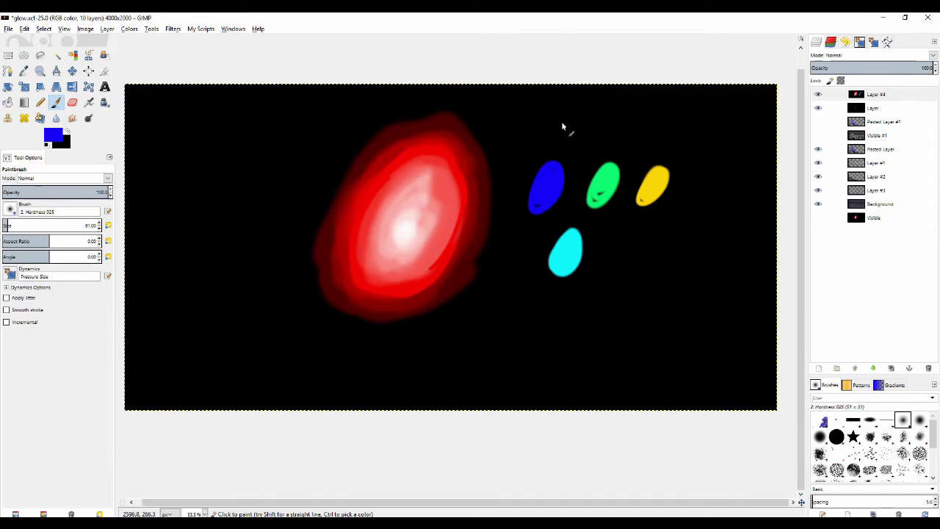
# Cover the blue, green, yellow and cyan swatches by rectangle-selecting the area and Bucket Filling it with black, and clear the selection.
pyautogui.click(7, 55)
pyautogui.moveTo(517, 129); pyautogui.dragTo(693, 286)
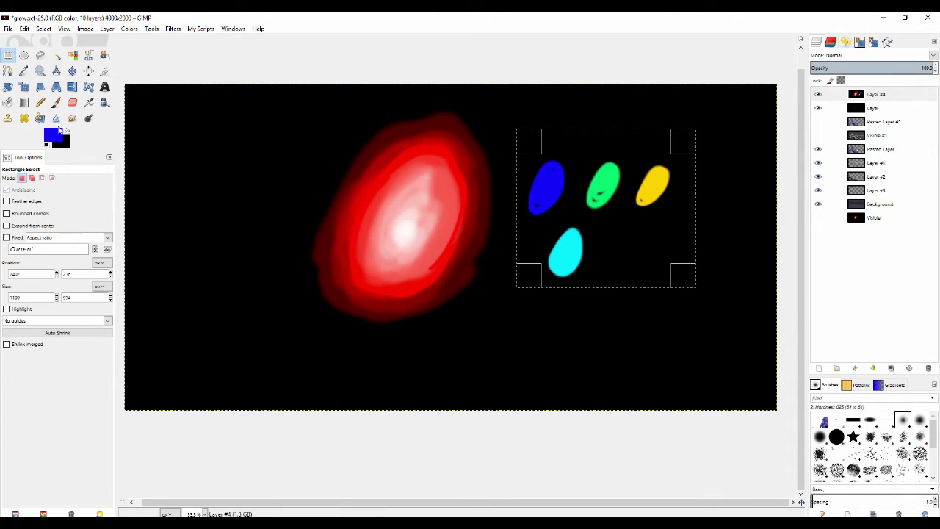
pyautogui.click(67, 131)
pyautogui.hotkey('shift', 'b')
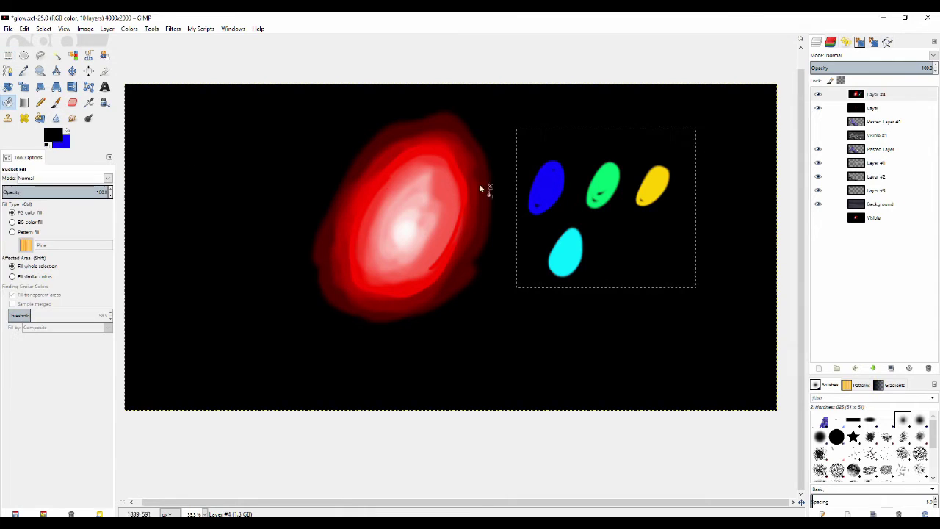
pyautogui.click(608, 162)
pyautogui.moveTo(314, 174); pyautogui.dragTo(316, 184)
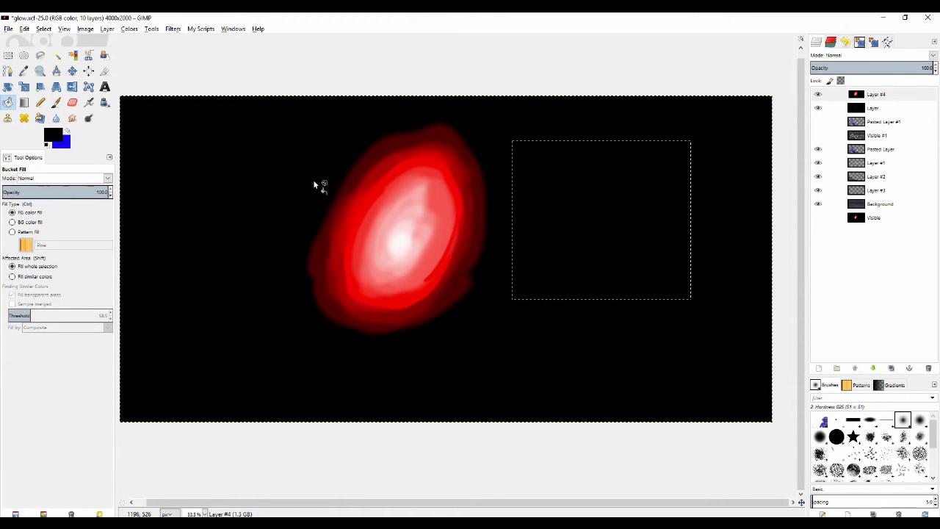
pyautogui.hotkey('ctrl', 'shift')
pyautogui.hotkey('ctrl', 'shift', 'a')
# Sample the near-white colour from the glow's centre and paint a solid bright core with the Paintbrush.
pyautogui.press('o')
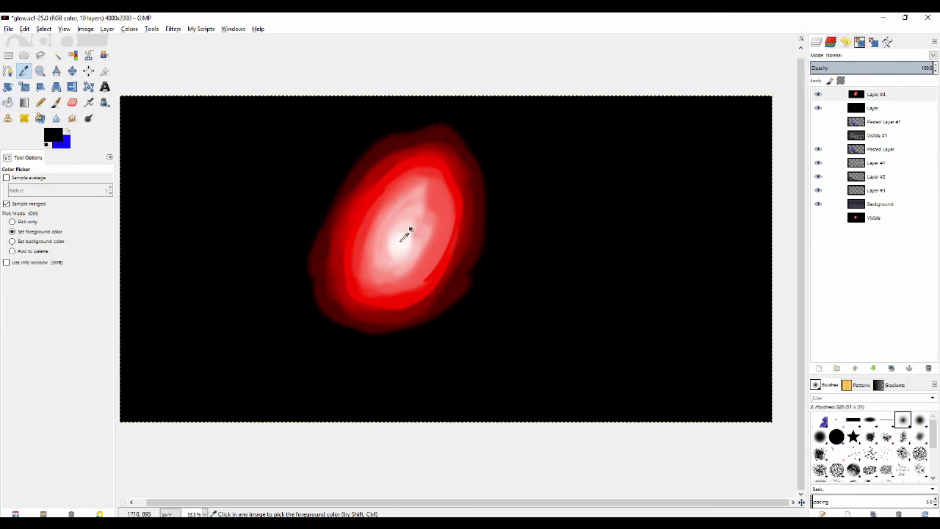
pyautogui.click(406, 239)
pyautogui.press('p')
pyautogui.moveTo(433, 222)
pyautogui.mouseDown()
pyautogui.moveTo(440, 225)
pyautogui.moveTo(446, 189)
pyautogui.mouseUp()
pyautogui.hotkey('ctrl', 'z')
pyautogui.moveTo(413, 244); pyautogui.dragTo(402, 233)
# Sample the saturated red from the glow's ring and try painting an arrow outward from its right edge.
pyautogui.press('o')
pyautogui.click(541, 201)
pyautogui.press('p')
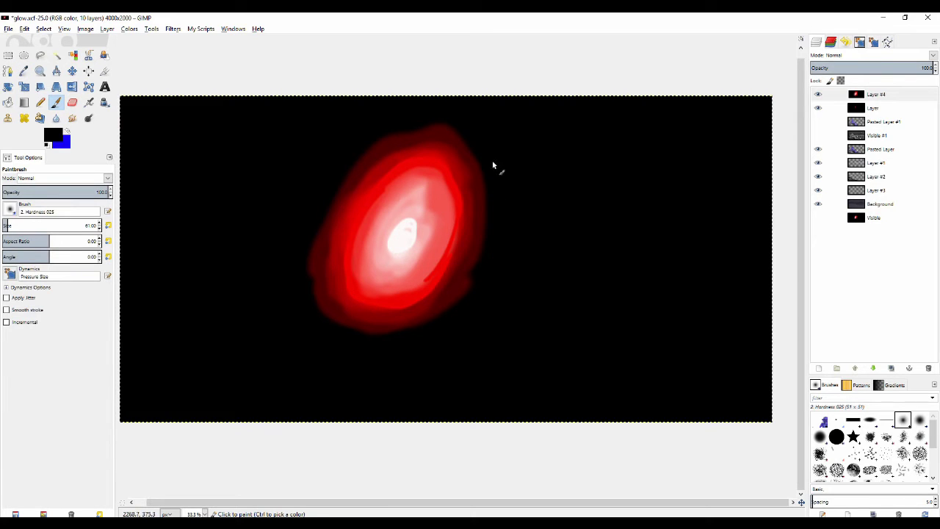
pyautogui.press('o')
pyautogui.click(461, 168)
pyautogui.press('p')
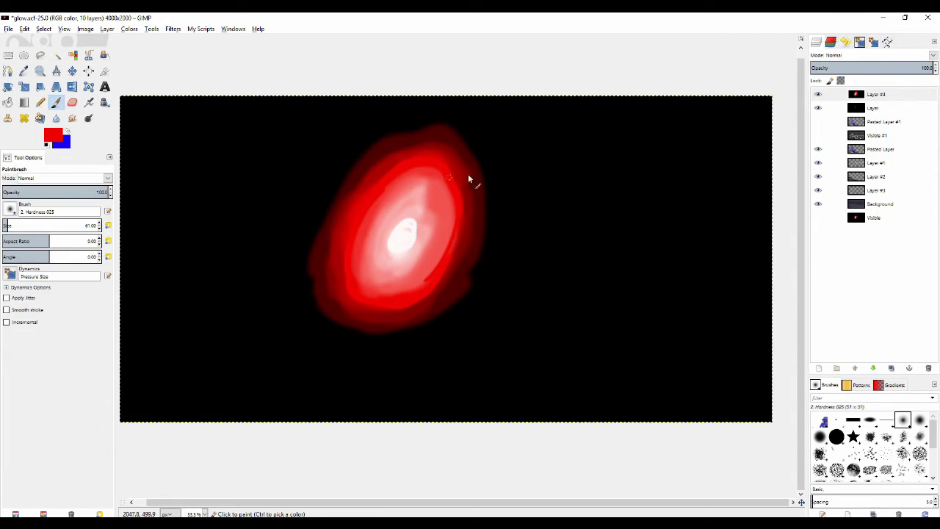
pyautogui.moveTo(515, 168); pyautogui.dragTo(507, 144)
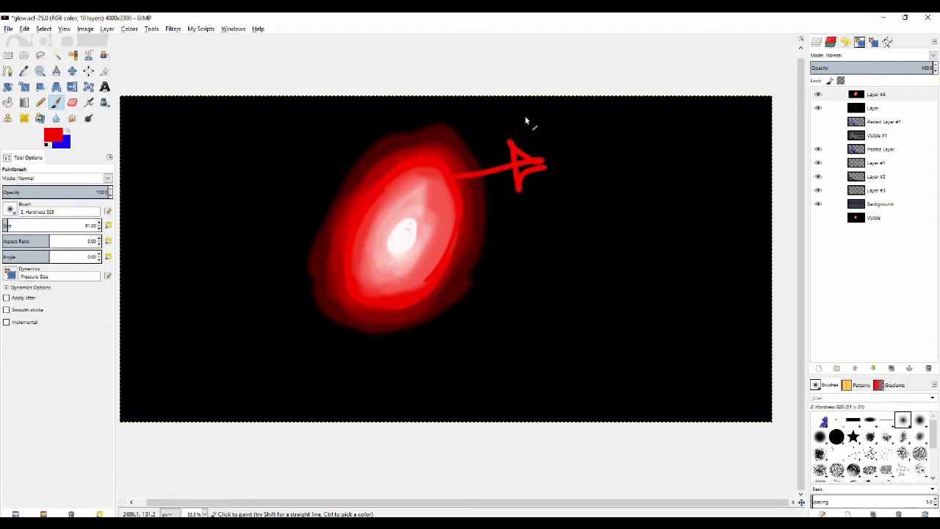
pyautogui.hotkey('ctrl', 'z')
pyautogui.hotkey('ctrl', 'z')
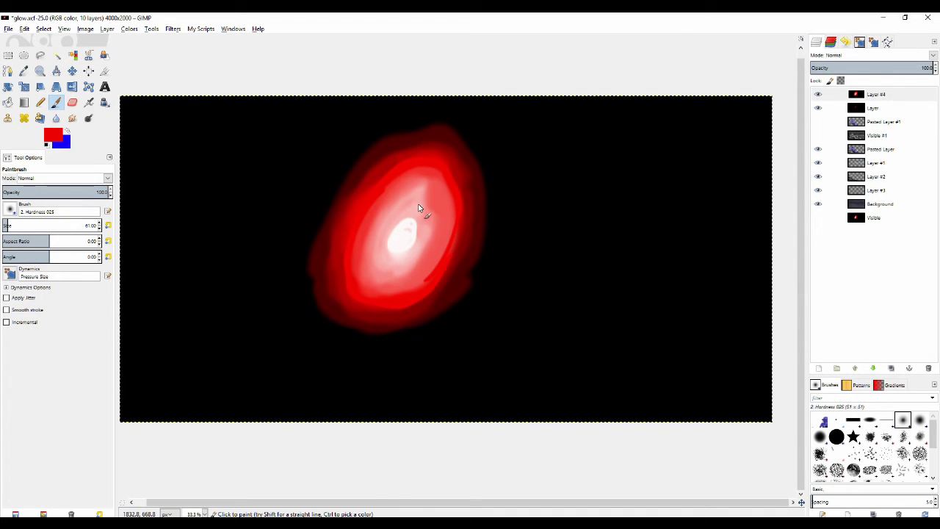
# Set the foreground colour to pale yellow fffeb6 and try painting a blob beside the glow's left edge.
pyautogui.click(56, 136)
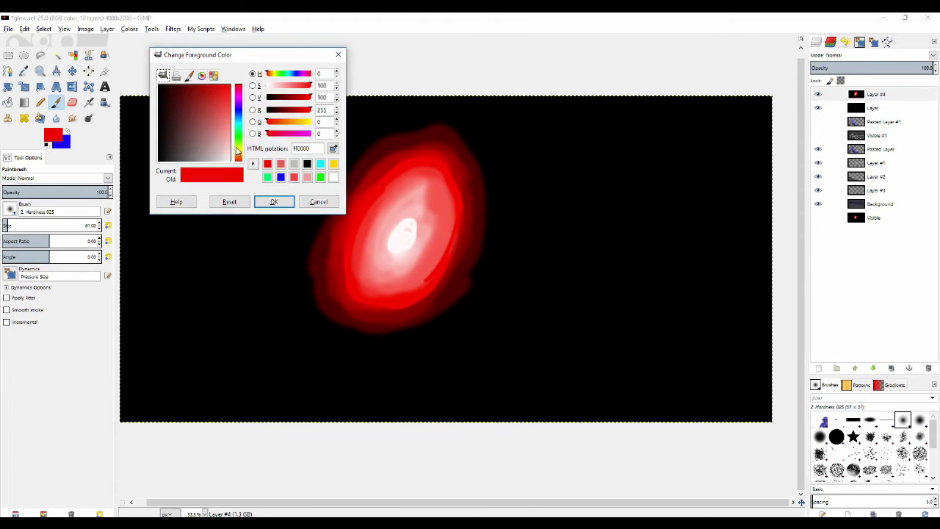
pyautogui.moveTo(237, 151)
pyautogui.mouseDown()
pyautogui.moveTo(233, 126)
pyautogui.moveTo(238, 149)
pyautogui.mouseUp()
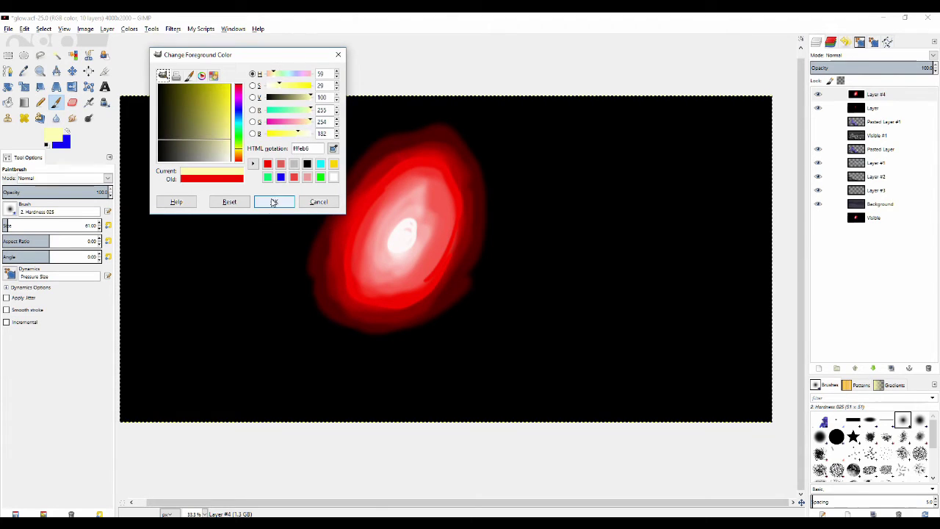
pyautogui.click(273, 201)
pyautogui.moveTo(251, 217)
pyautogui.mouseDown()
pyautogui.moveTo(291, 157)
pyautogui.moveTo(256, 192)
pyautogui.moveTo(255, 213)
pyautogui.moveTo(283, 187)
pyautogui.moveTo(285, 155)
pyautogui.moveTo(266, 176)
pyautogui.mouseUp()
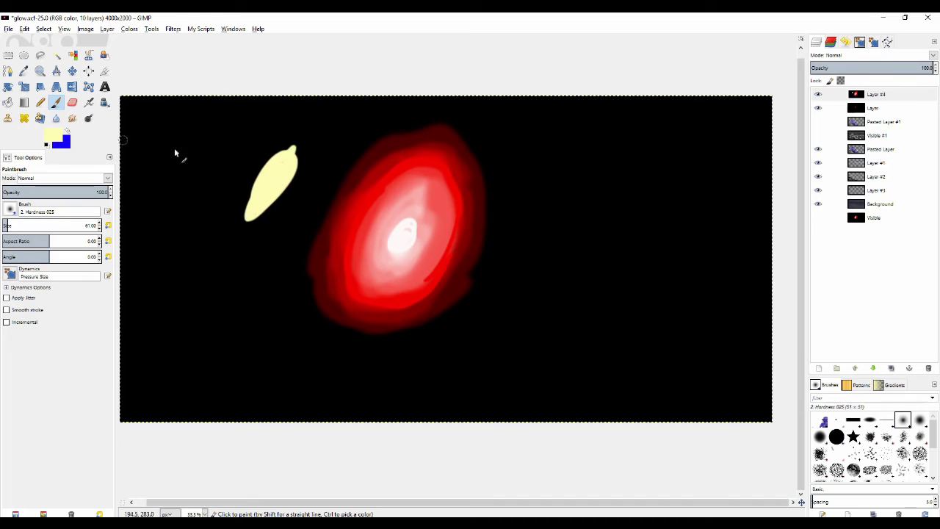
pyautogui.hotkey('ctrl', 'z')
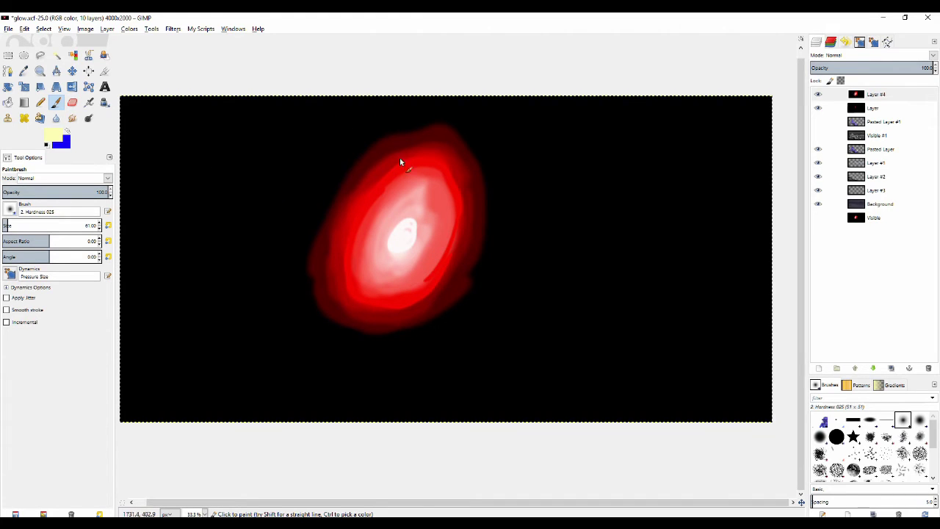
# Sample the saturated red and repaint the ring around the glow's pale inner area.
pyautogui.hotkey('shift', 'j')
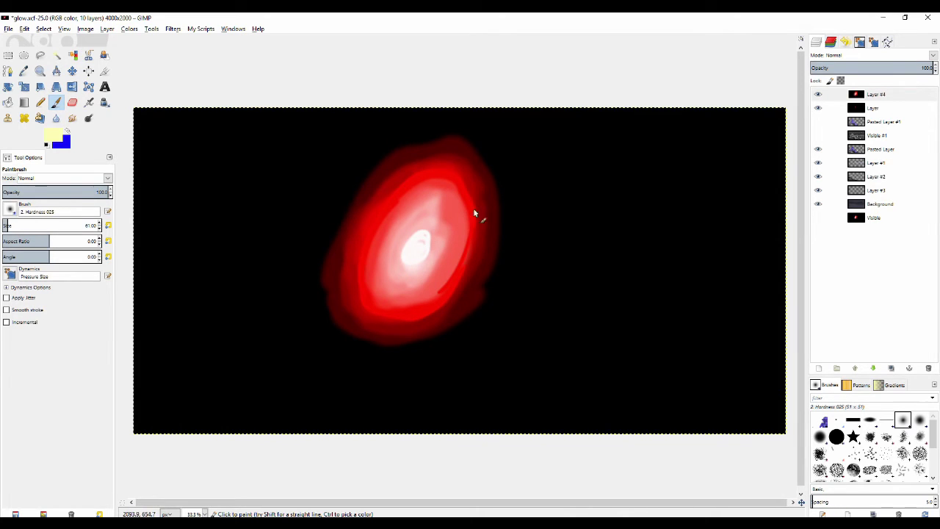
pyautogui.keyDown('ctrl'); pyautogui.click(426, 235); pyautogui.keyUp('ctrl')
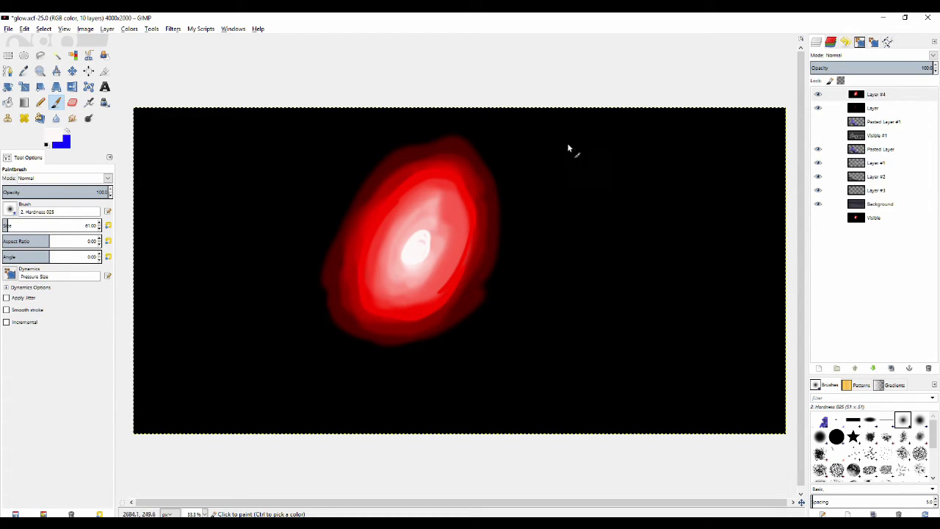
pyautogui.keyDown('ctrl'); pyautogui.click(415, 170); pyautogui.keyUp('ctrl')
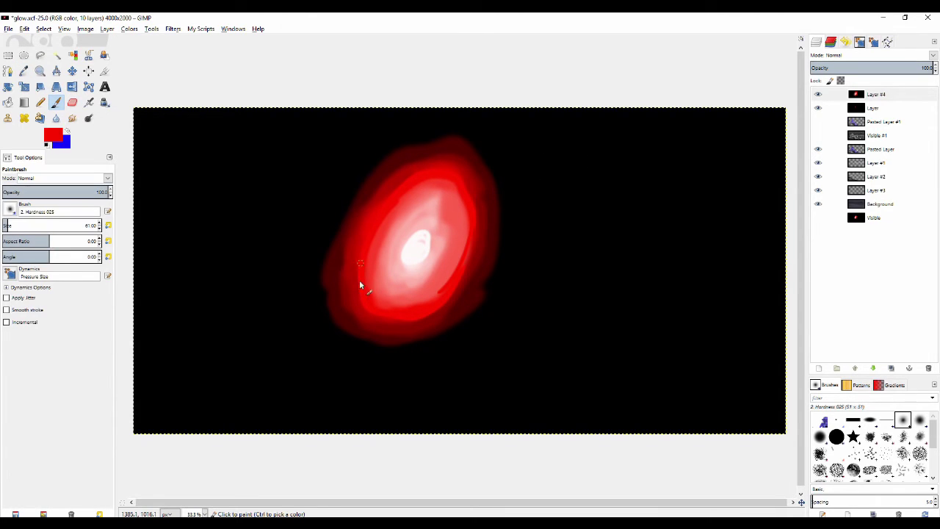
pyautogui.moveTo(464, 193)
pyautogui.mouseDown()
pyautogui.moveTo(435, 166)
pyautogui.moveTo(429, 195)
pyautogui.mouseUp()
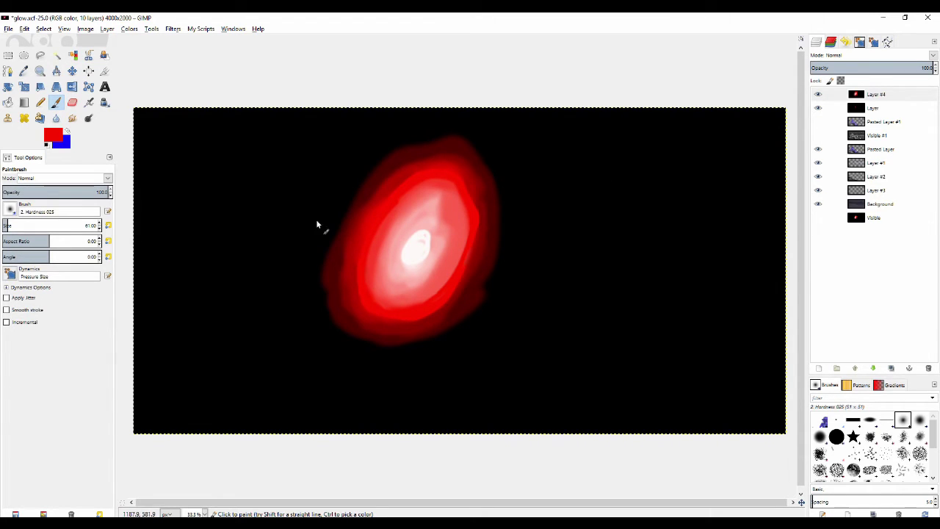
# Examine how the layered red glow reads at a small size compared with its normal working size.
pyautogui.press('-')
pyautogui.press('-')
pyautogui.press('-')
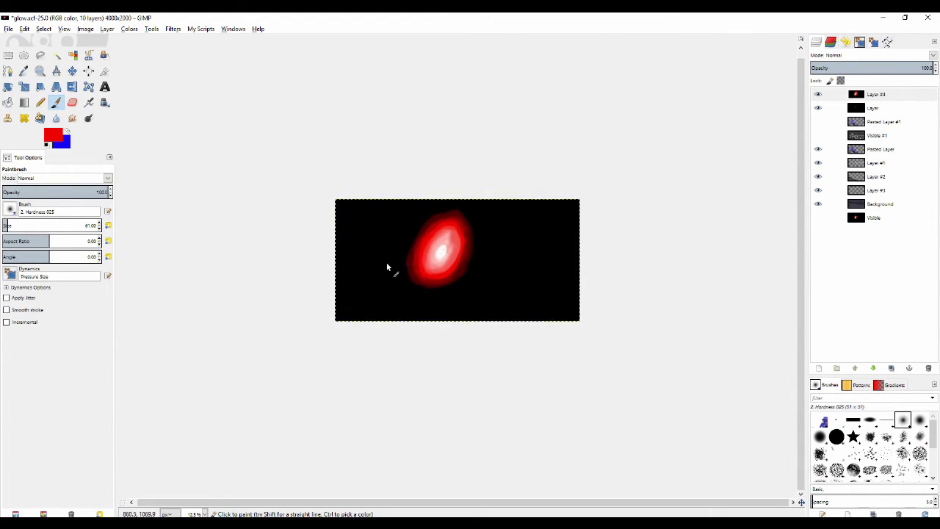
pyautogui.press('+')
pyautogui.press('+')
pyautogui.press('+')
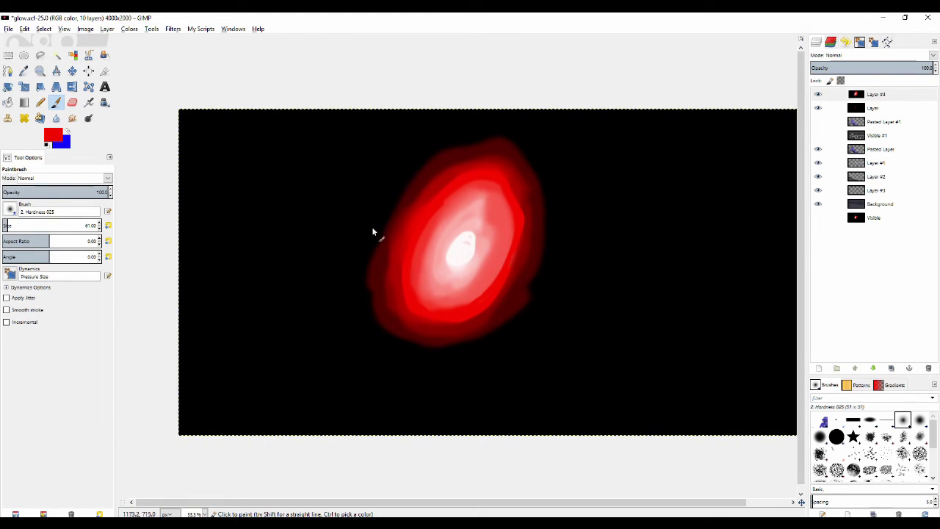
pyautogui.press('-')
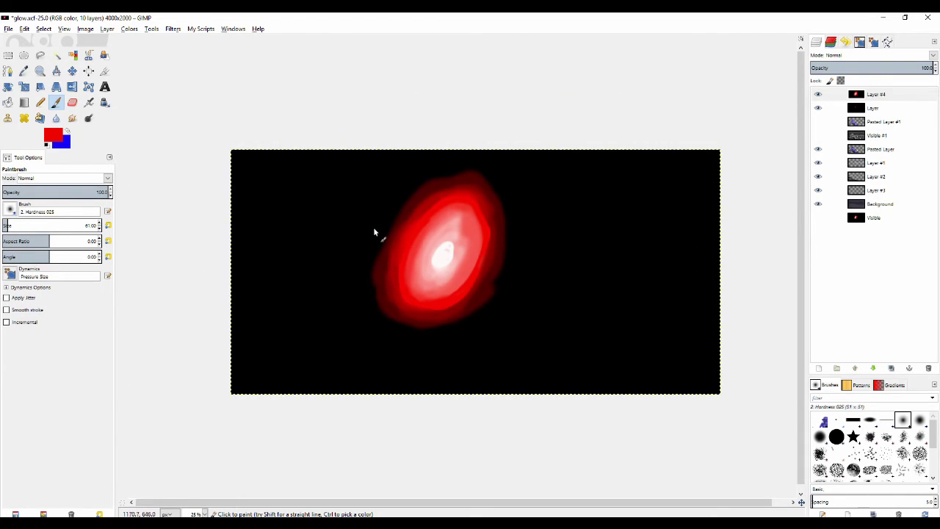
pyautogui.press('+')
pyautogui.press('-')
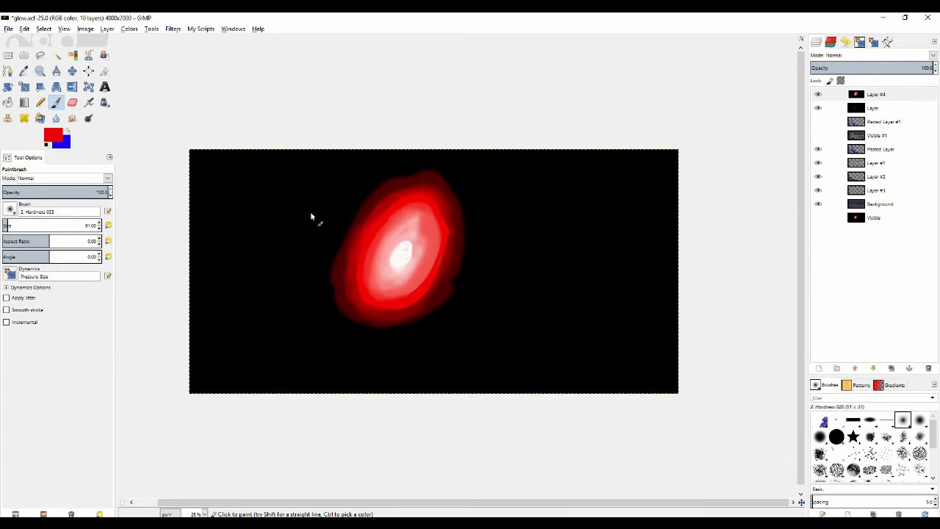
pyautogui.press('+')
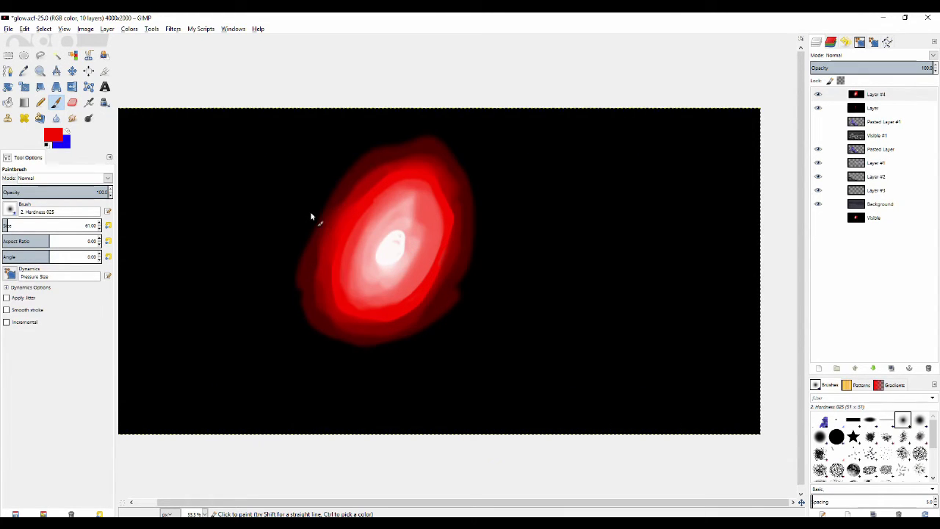
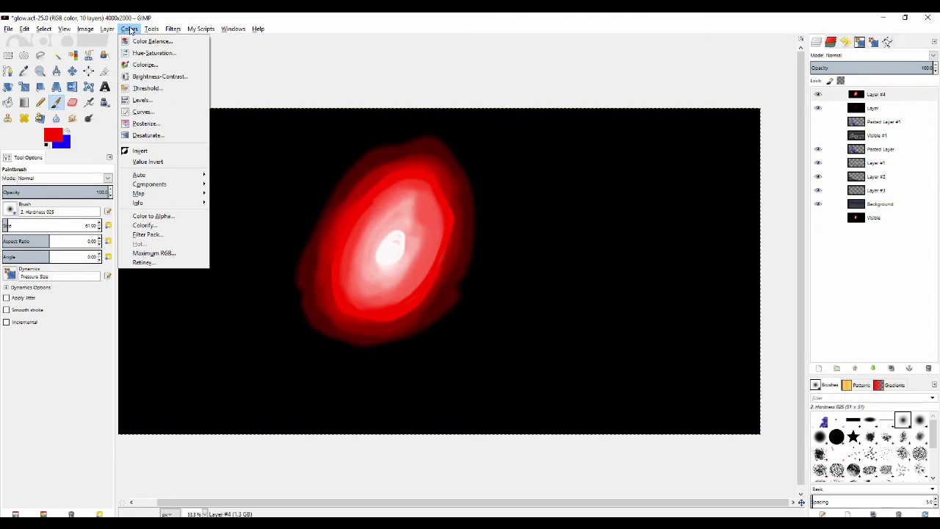
# Desaturate Layer #4 using the Lightness shade of gray.
pyautogui.click(162, 135)
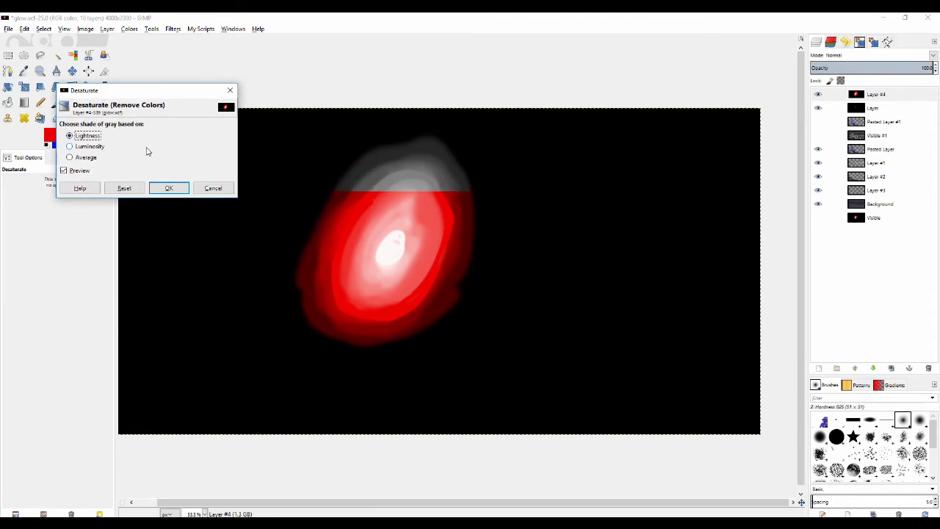
pyautogui.click(171, 188)
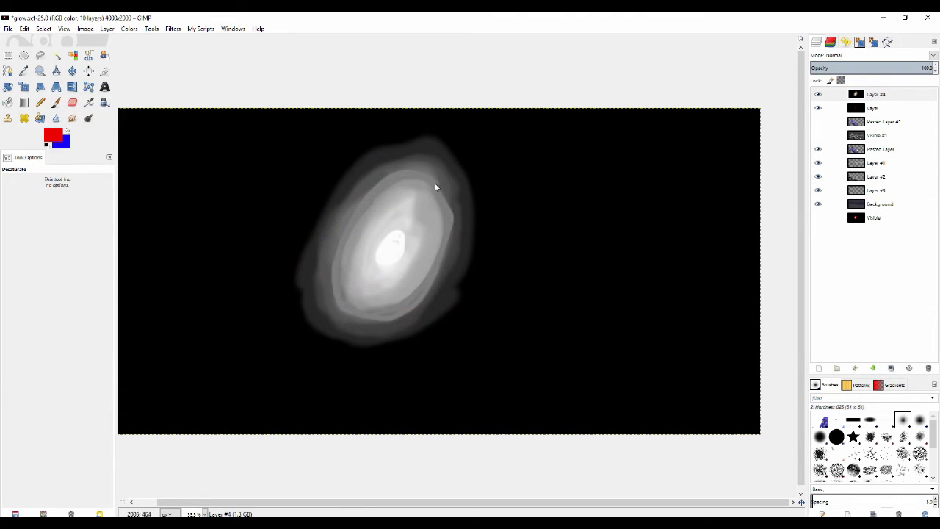
# Try painting black around the gray glow's outer edge with the Paintbrush at 22.6 opacity and size 351.
pyautogui.press('p')
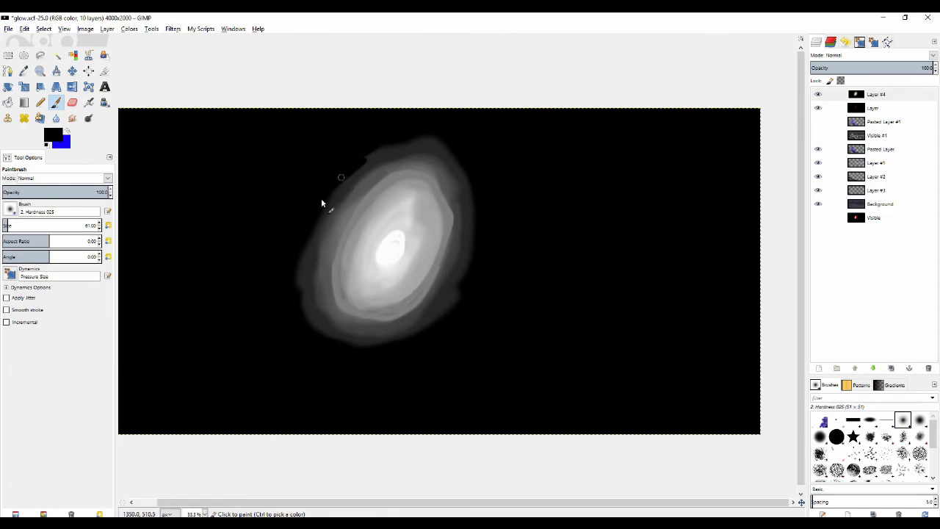
pyautogui.moveTo(42, 191); pyautogui.dragTo(28, 191)
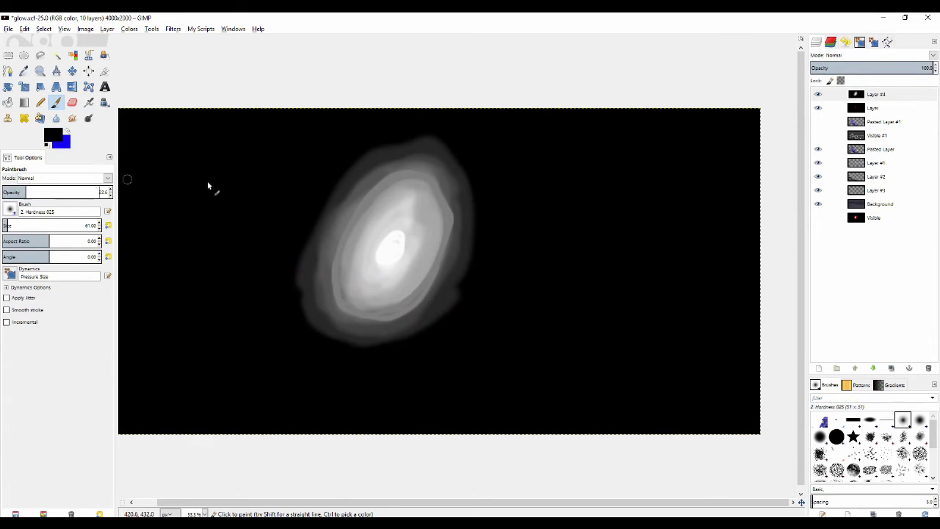
pyautogui.scroll(1, 356, 166)
pyautogui.hotkey('shift', ']')
pyautogui.hotkey('shift', ']')
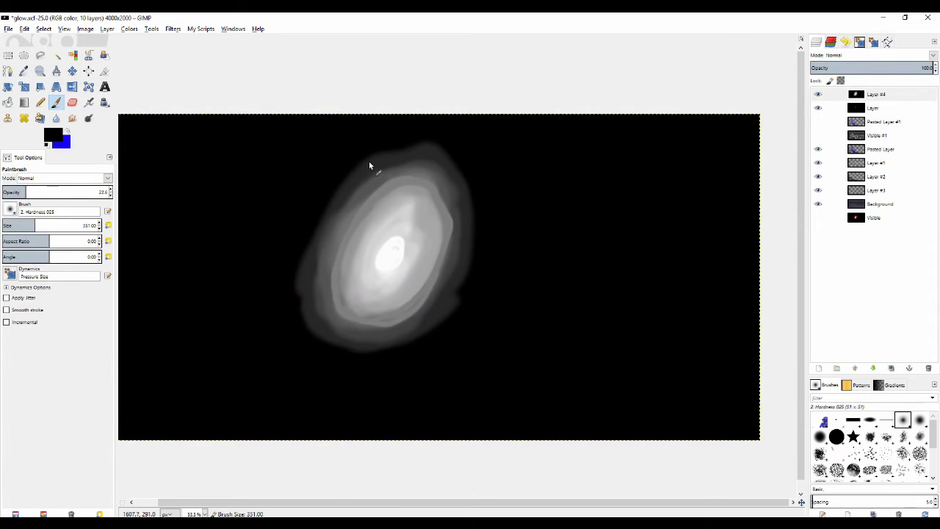
pyautogui.moveTo(323, 358)
pyautogui.mouseDown()
pyautogui.moveTo(422, 314)
pyautogui.moveTo(463, 195)
pyautogui.moveTo(441, 169)
pyautogui.moveTo(393, 153)
pyautogui.moveTo(364, 149)
pyautogui.moveTo(332, 165)
pyautogui.moveTo(312, 231)
pyautogui.moveTo(365, 279)
pyautogui.moveTo(399, 269)
pyautogui.moveTo(423, 195)
pyautogui.moveTo(412, 172)
pyautogui.moveTo(350, 224)
pyautogui.moveTo(343, 300)
pyautogui.moveTo(393, 331)
pyautogui.moveTo(444, 250)
pyautogui.moveTo(397, 163)
pyautogui.moveTo(387, 166)
pyautogui.moveTo(446, 166)
pyautogui.mouseUp()
pyautogui.hotkey('ctrl', 'z')
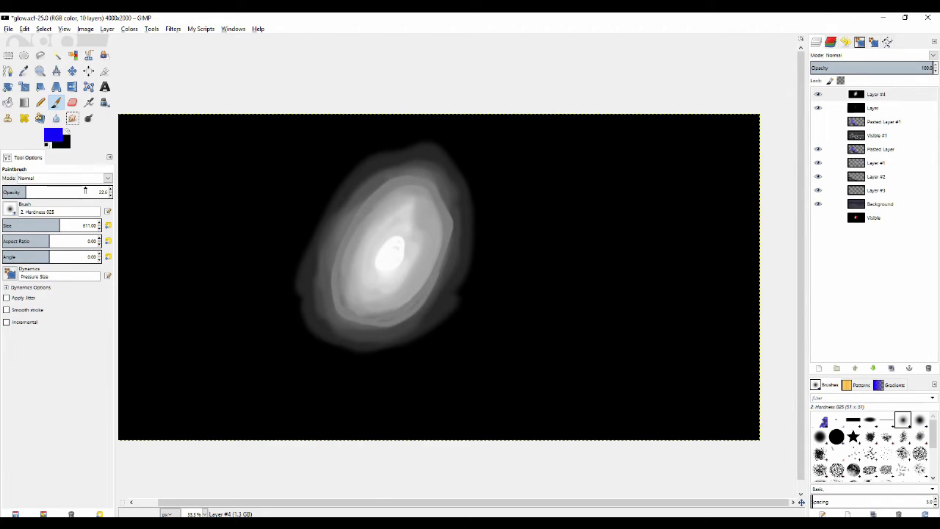
# Raise the Paintbrush opacity to 100 and try a broad blue stroke down the gray glow's left side.
pyautogui.moveTo(86, 189); pyautogui.dragTo(128, 186)
pyautogui.moveTo(371, 195); pyautogui.dragTo(341, 278)
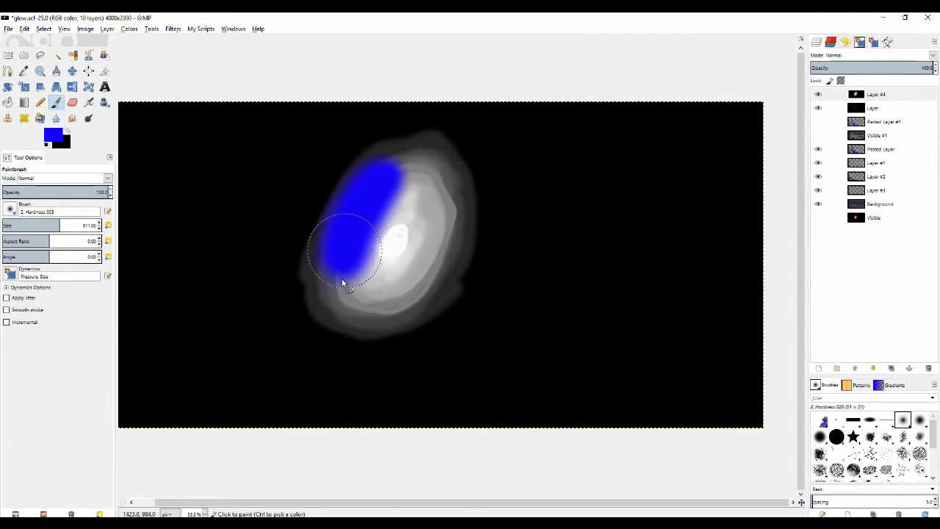
pyautogui.hotkey('ctrl', 'z')
# Try a blue ring around the bright core with the brush reduced to size 431, and undo back to the red glow.
pyautogui.press('[')
pyautogui.press('[')
pyautogui.press('[')
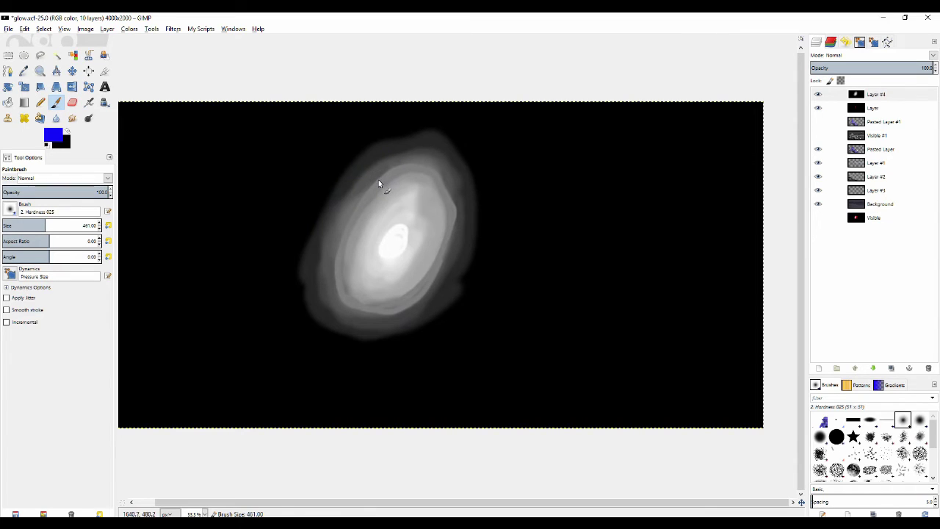
pyautogui.moveTo(377, 180)
pyautogui.mouseDown()
pyautogui.moveTo(346, 227)
pyautogui.moveTo(341, 254)
pyautogui.moveTo(341, 281)
pyautogui.moveTo(380, 304)
pyautogui.moveTo(425, 282)
pyautogui.moveTo(448, 222)
pyautogui.moveTo(435, 178)
pyautogui.moveTo(439, 184)
pyautogui.moveTo(393, 177)
pyautogui.mouseUp()
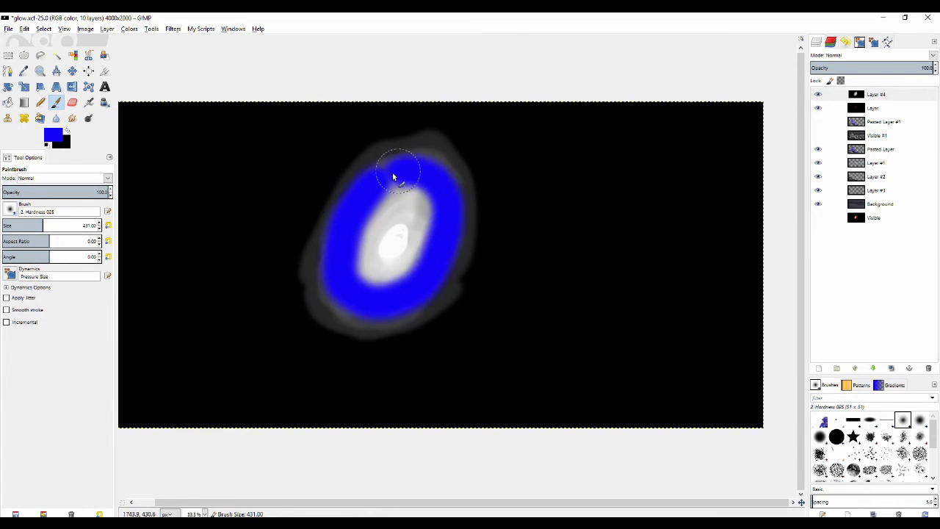
pyautogui.hotkey('ctrl', 'z')
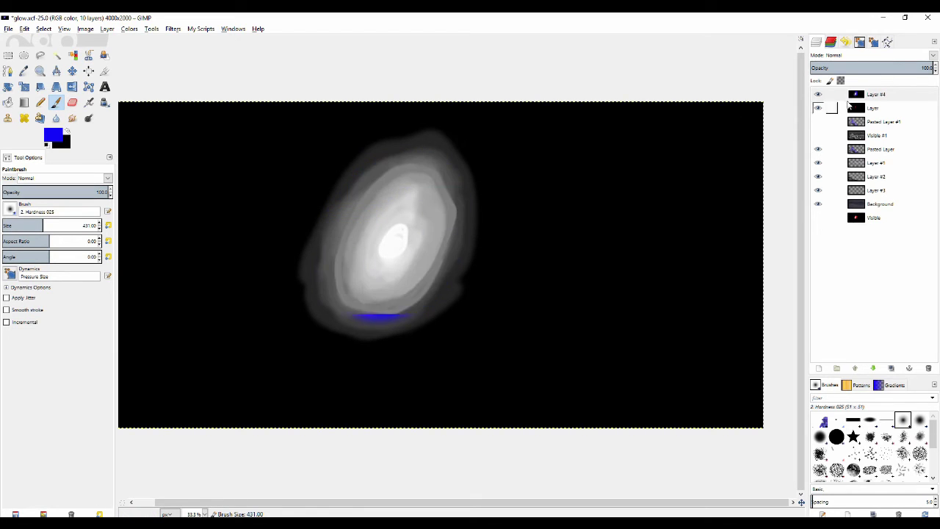
pyautogui.hotkey('ctrl', 'z')
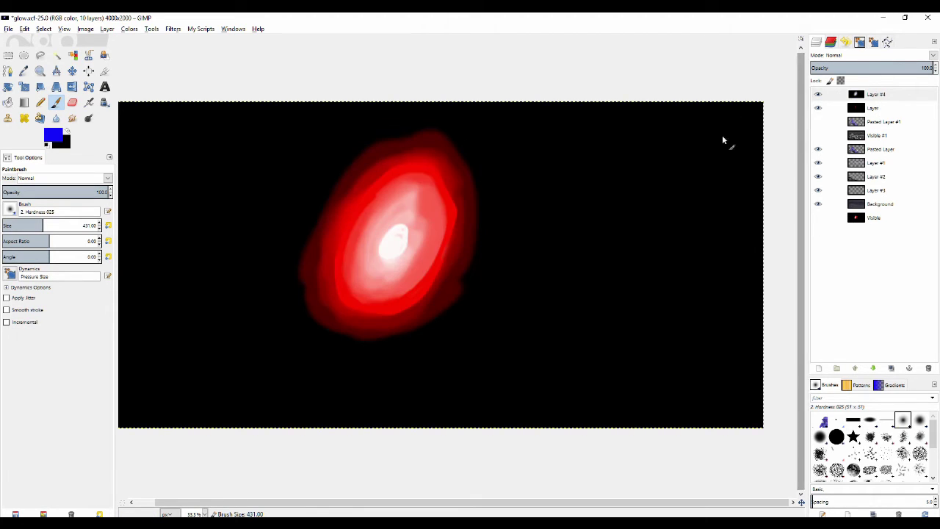
# Set the foreground colour to pure blue (1200ff) and paint a swatch on the black area beside the red glow.
pyautogui.click(50, 143)
pyautogui.moveTo(207, 106); pyautogui.dragTo(230, 85)
pyautogui.click(274, 202)
pyautogui.moveTo(545, 189); pyautogui.dragTo(548, 202)
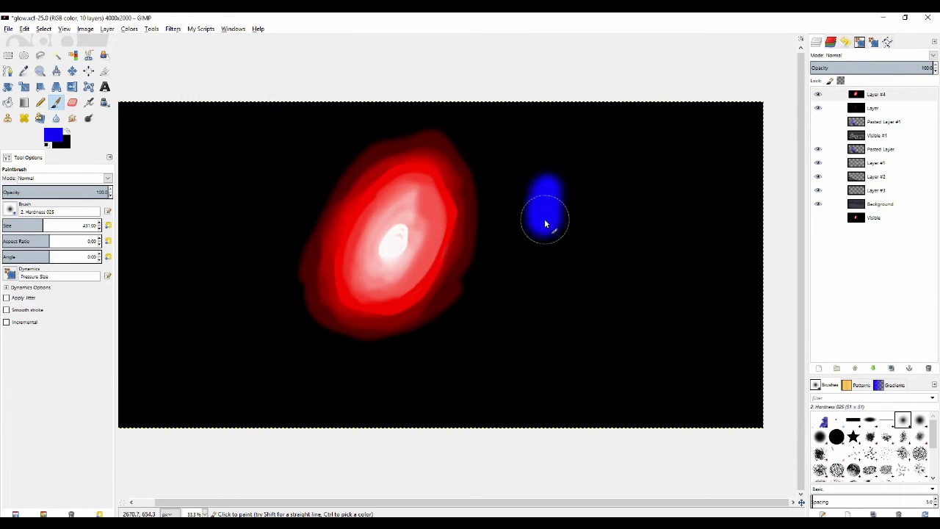
# Paint a fully saturated green (2aff00) swatch and a red swatch in a row beside the blue one.
pyautogui.click(52, 136)
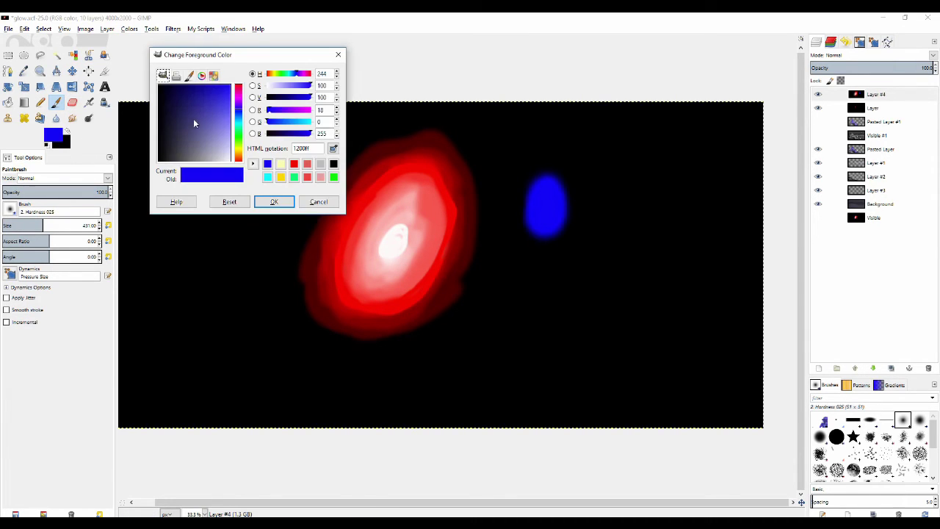
pyautogui.click(238, 138)
pyautogui.moveTo(602, 193); pyautogui.dragTo(603, 205)
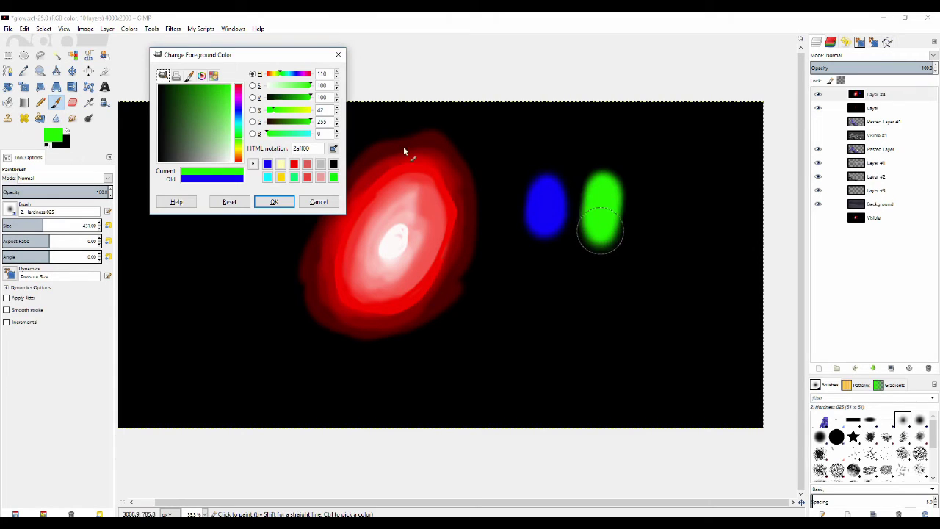
pyautogui.click(238, 85)
pyautogui.moveTo(654, 190); pyautogui.dragTo(653, 213)
# Paint a cyan (00f0ff) swatch below the blue one and an orange (ff8a00) swatch below the green one.
pyautogui.click(239, 126)
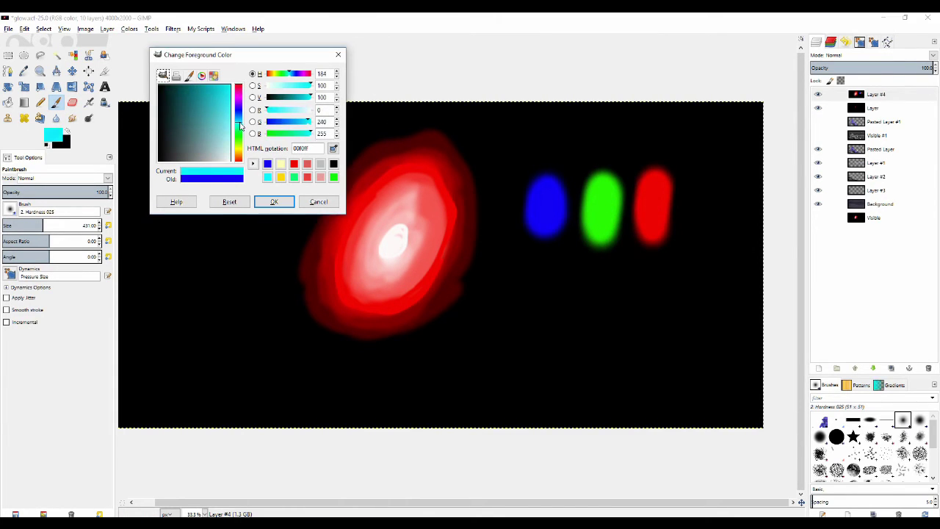
pyautogui.moveTo(543, 292)
pyautogui.mouseDown()
pyautogui.moveTo(546, 323)
pyautogui.moveTo(549, 269)
pyautogui.mouseUp()
pyautogui.click(236, 155)
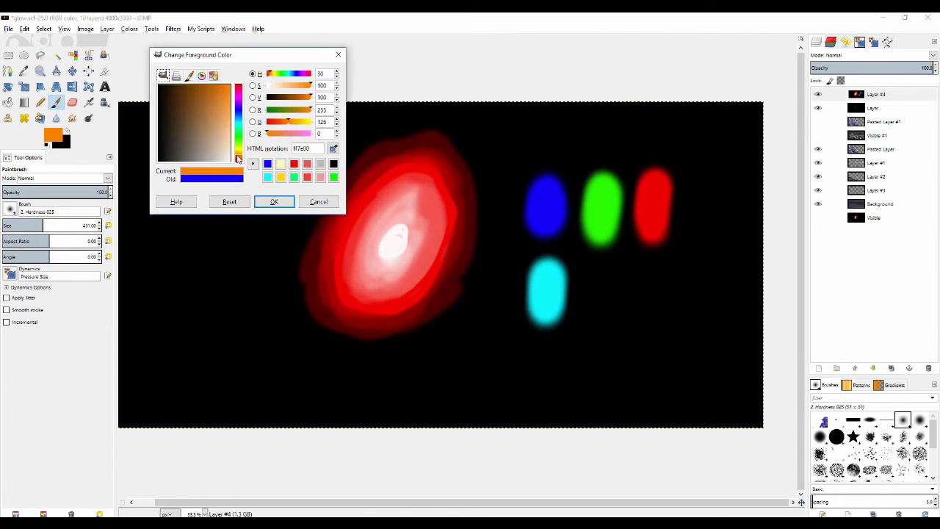
pyautogui.moveTo(598, 292); pyautogui.dragTo(601, 304)
pyautogui.click(267, 206)
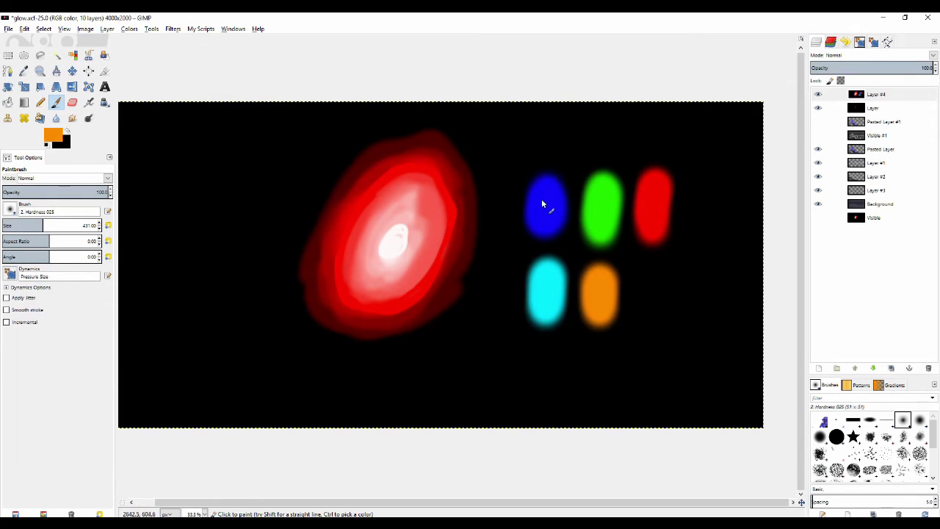
# Try desaturating Layer #4 with its five colour swatches, using the Lightness shade of gray.
pyautogui.click(129, 28)
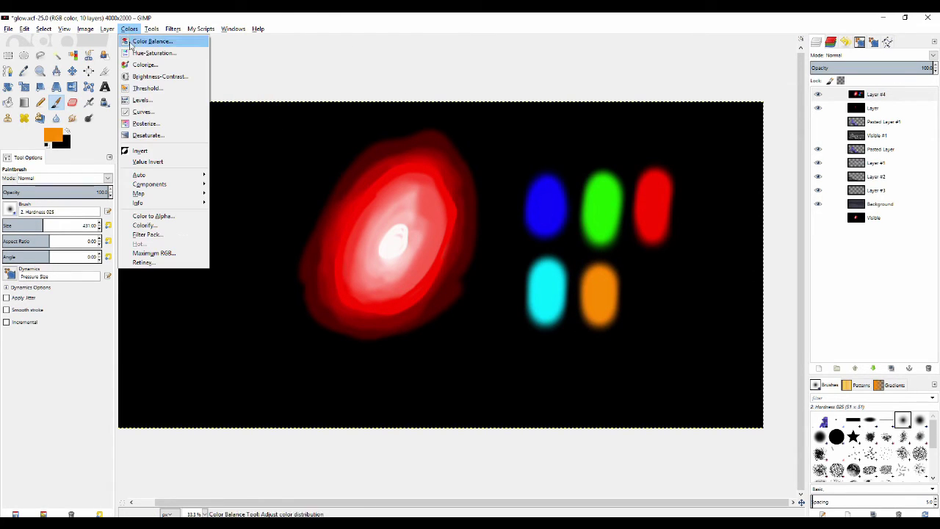
pyautogui.click(150, 135)
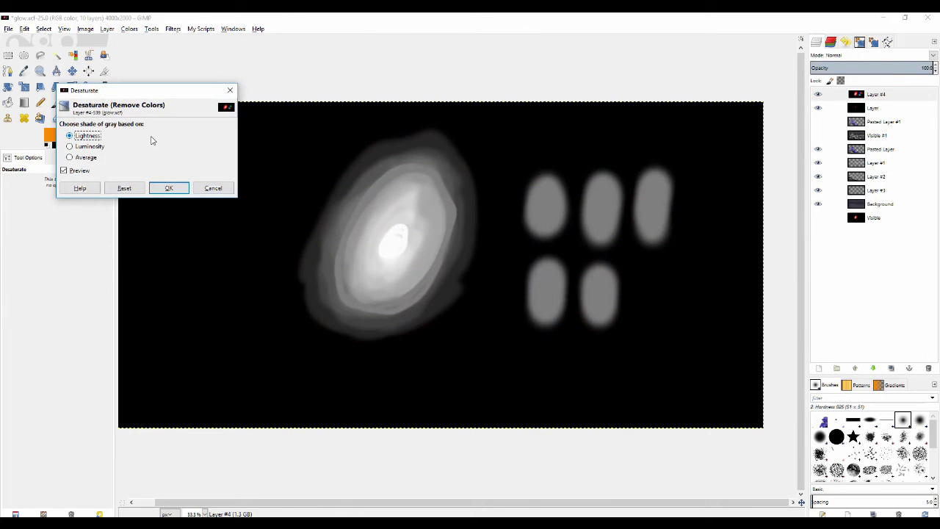
pyautogui.click(169, 188)
# Examine the gray tones of the five desaturated swatches up close and compare them with the gray glow.
pyautogui.press('+')
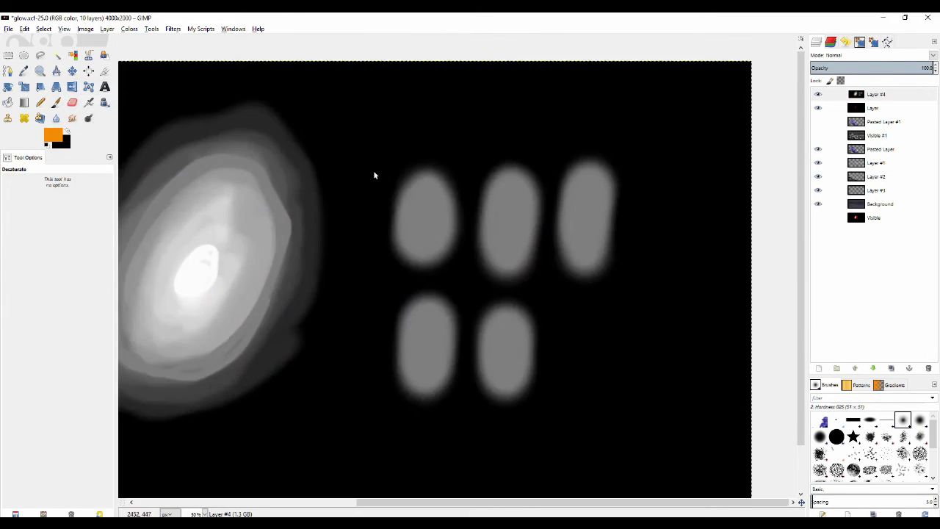
pyautogui.press('+')
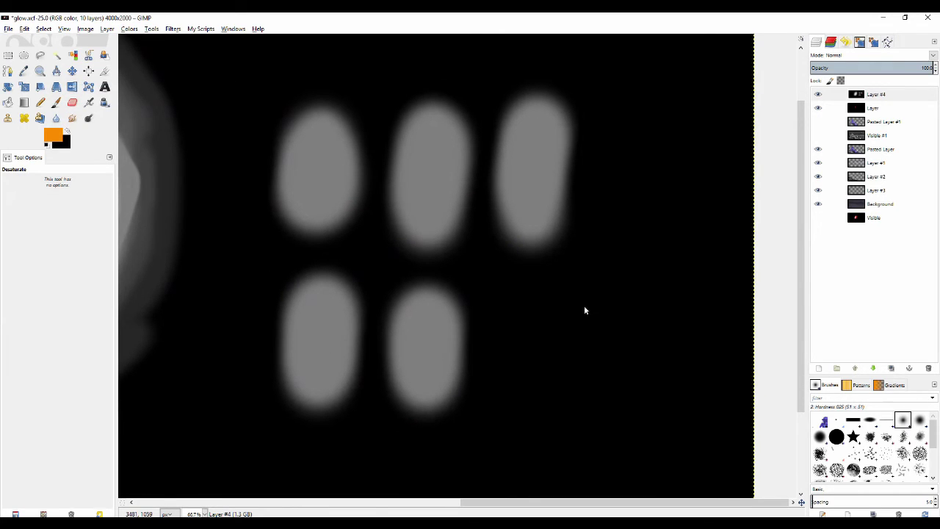
pyautogui.press('-')
pyautogui.press('-')
pyautogui.press('-')
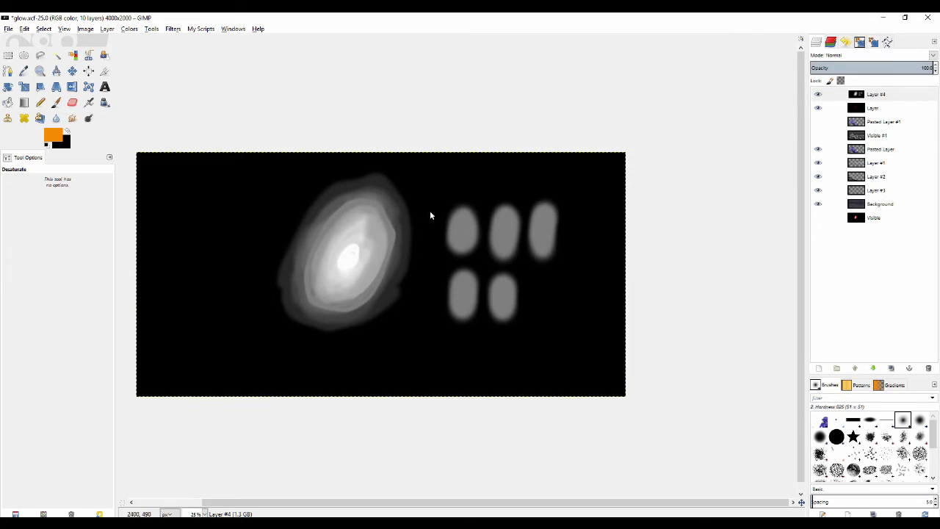
pyautogui.press('+')
pyautogui.hscroll(-3, 218, 130)
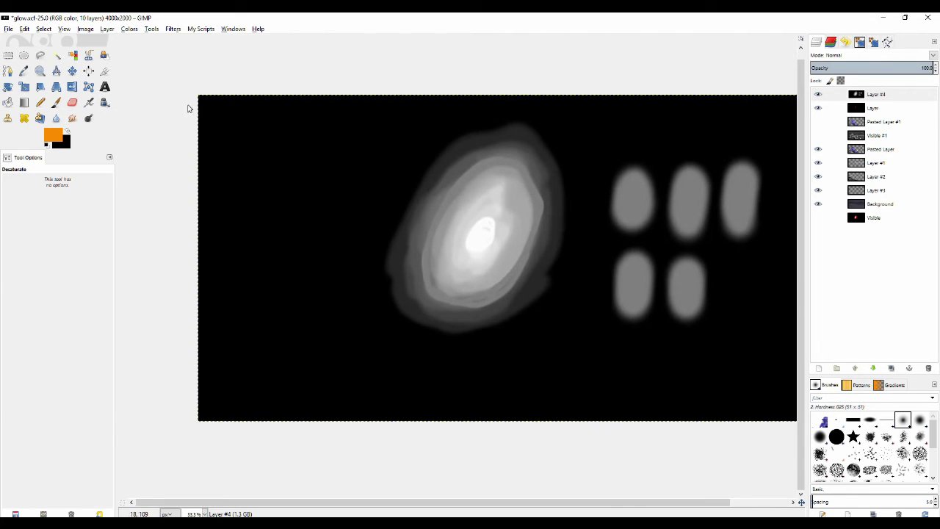
pyautogui.hscroll(3, 235, 168)
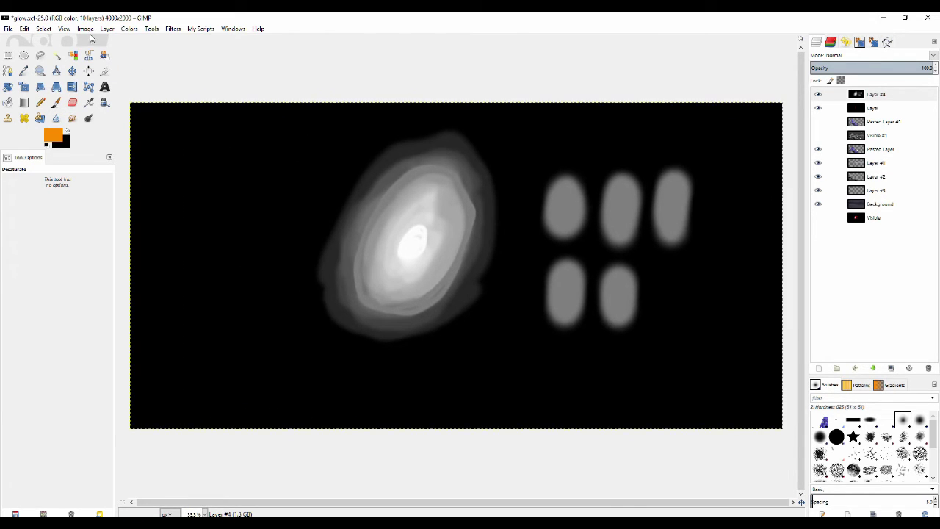
# Try a half-saturated pink (ff8aab) Paintbrush swatch in the black area left of the gray glow.
pyautogui.click(57, 132)
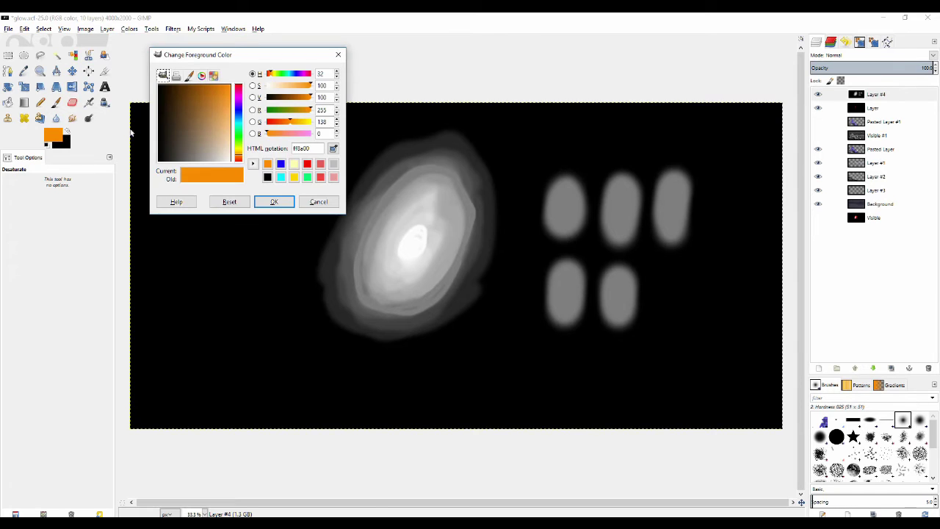
pyautogui.moveTo(218, 110); pyautogui.dragTo(232, 126)
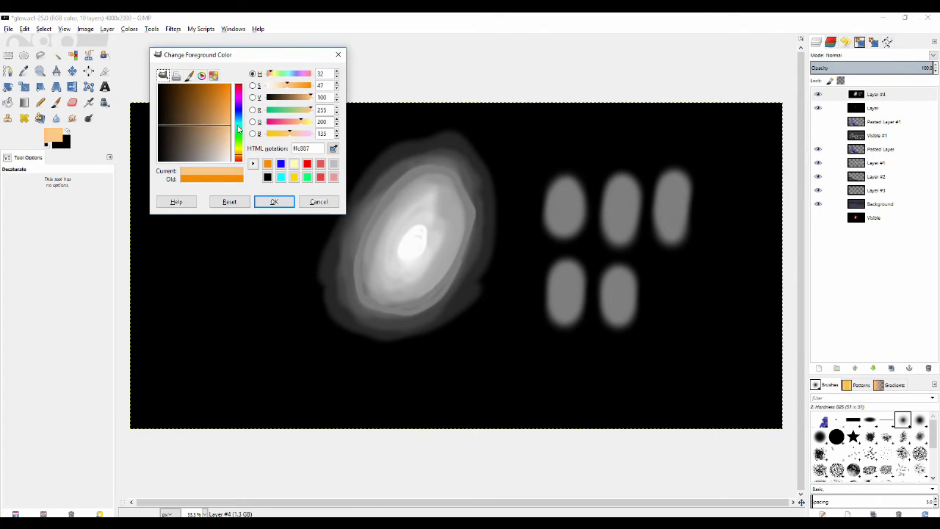
pyautogui.click(237, 110)
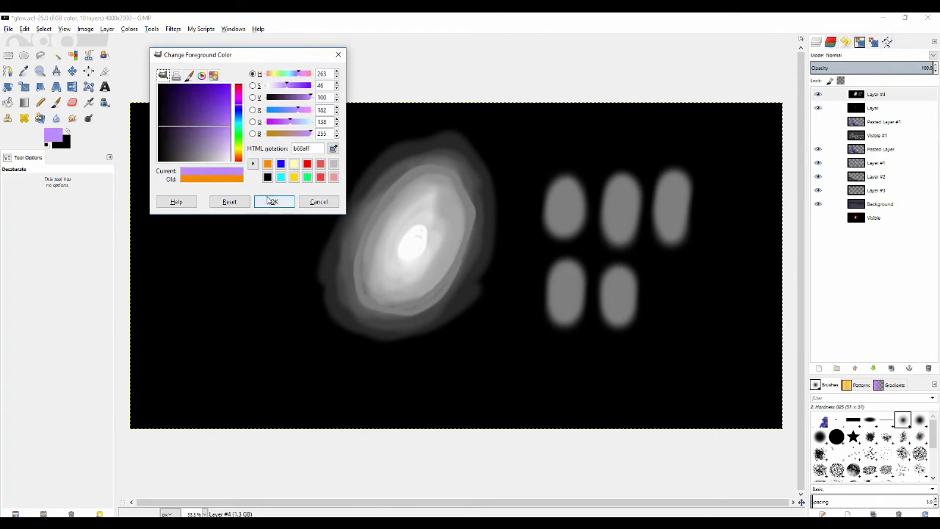
pyautogui.moveTo(241, 103); pyautogui.dragTo(237, 89)
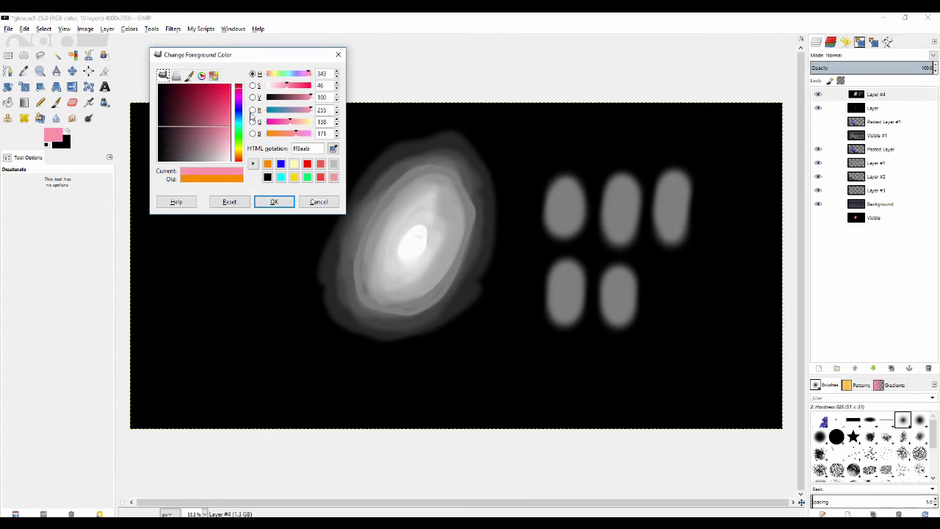
pyautogui.click(273, 202)
pyautogui.click(189, 172)
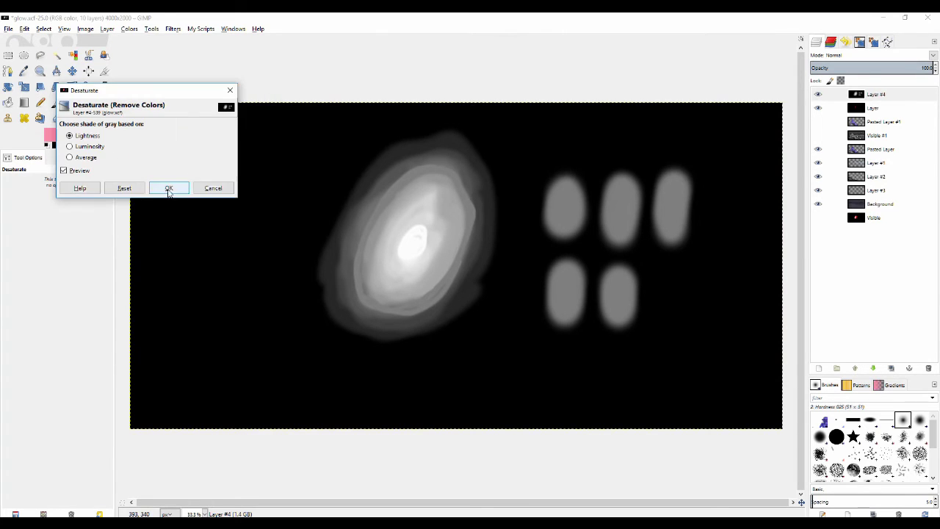
pyautogui.click(168, 189)
pyautogui.press('p')
pyautogui.moveTo(191, 167); pyautogui.dragTo(188, 178)
# Try a light violet (988aff) swatch beside the pink one and a light cyan (8af8ff) swatch below it.
pyautogui.click(63, 138)
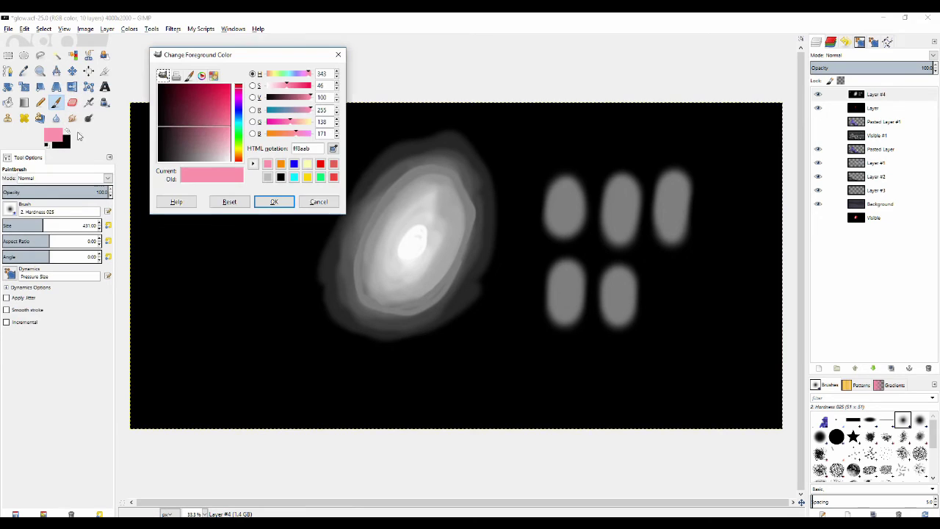
pyautogui.click(239, 110)
pyautogui.click(273, 201)
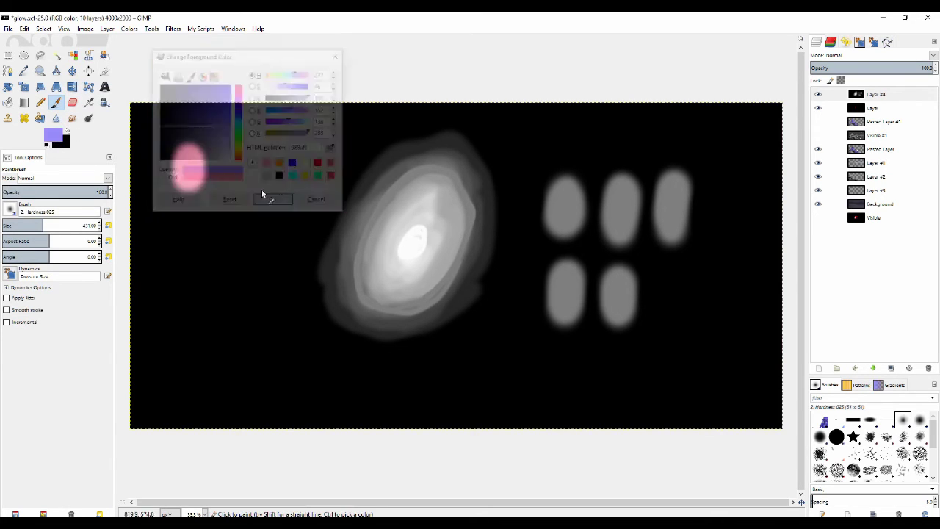
pyautogui.moveTo(233, 155); pyautogui.dragTo(235, 174)
pyautogui.click(65, 139)
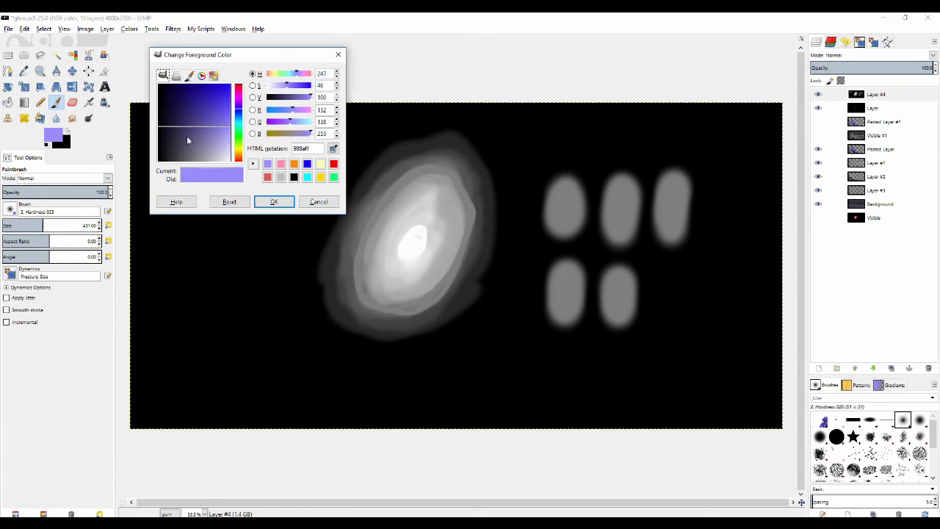
pyautogui.click(237, 122)
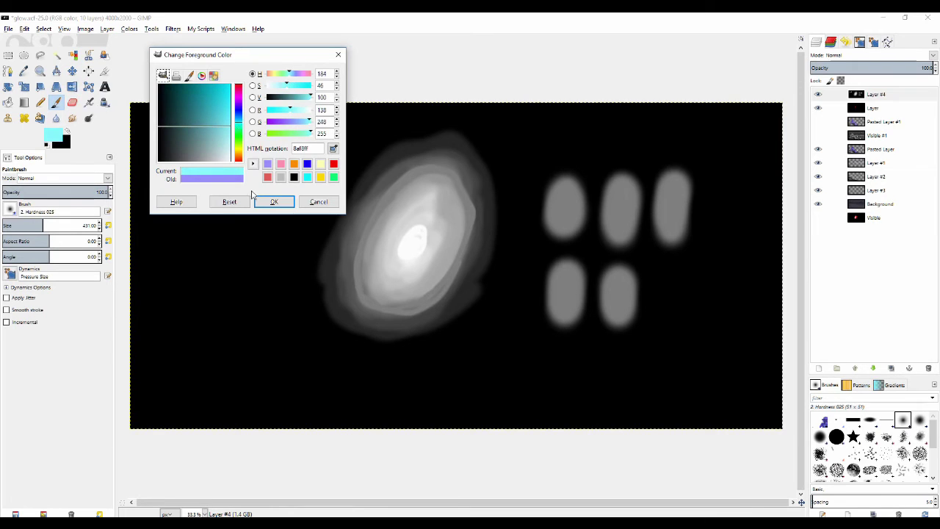
pyautogui.click(273, 202)
pyautogui.moveTo(189, 226); pyautogui.dragTo(190, 240)
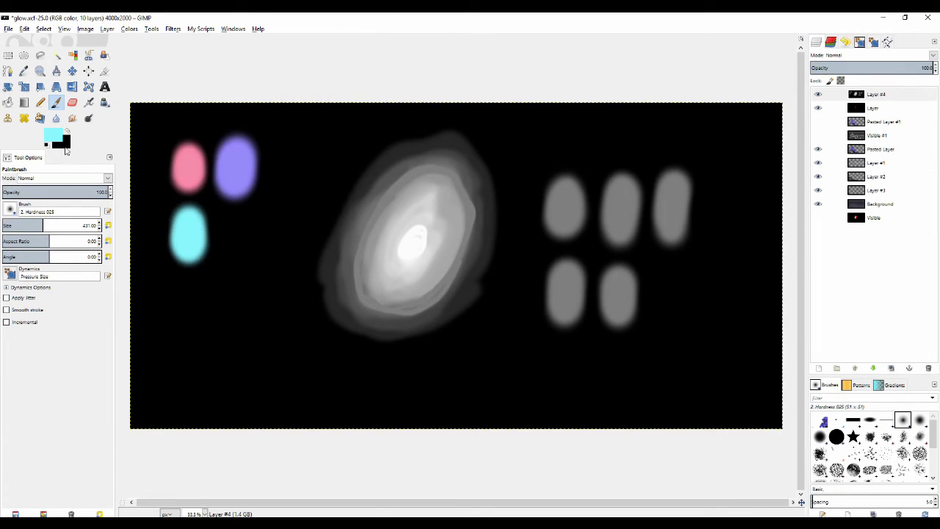
# Try a light green swatch beside the light cyan one, and undo back to the coloured glow with its five saturated swatches.
pyautogui.click(53, 139)
pyautogui.click(239, 138)
pyautogui.click(274, 202)
pyautogui.moveTo(241, 220); pyautogui.dragTo(242, 234)
pyautogui.hotkey('ctrl', 'z')
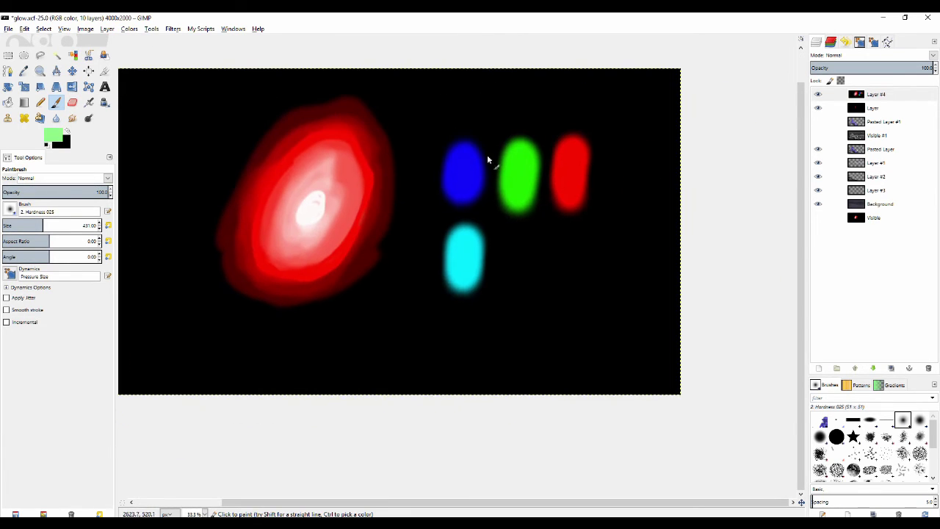
pyautogui.hotkey('ctrl', 'y')
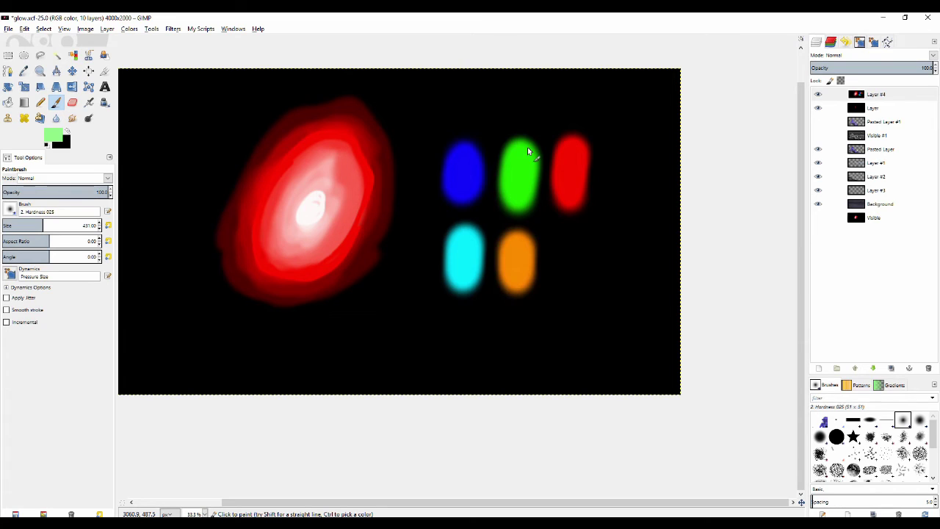
# Sample the blue swatch, lighten it to 948cff, and paint a pale blue swatch directly above it.
pyautogui.keyDown('ctrl'); pyautogui.click(474, 148); pyautogui.keyUp('ctrl')
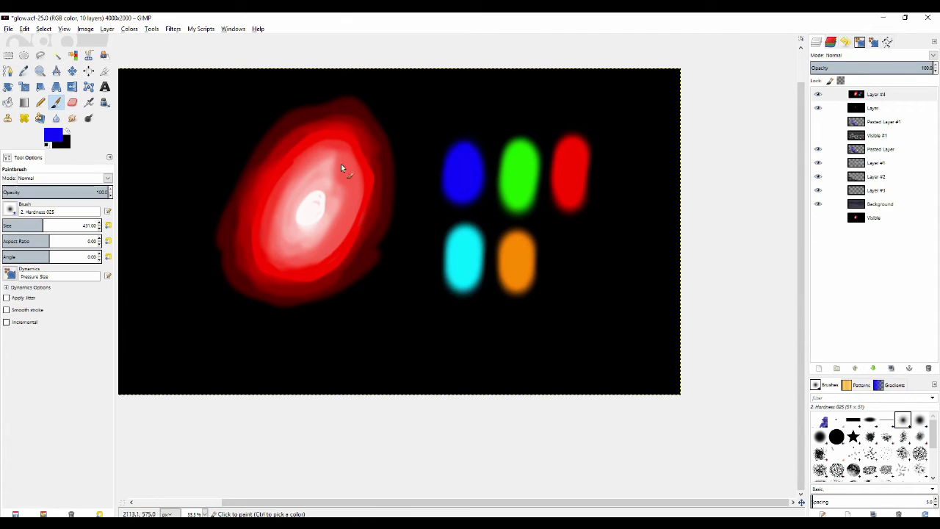
pyautogui.click(52, 135)
pyautogui.moveTo(213, 114); pyautogui.dragTo(230, 126)
pyautogui.click(271, 201)
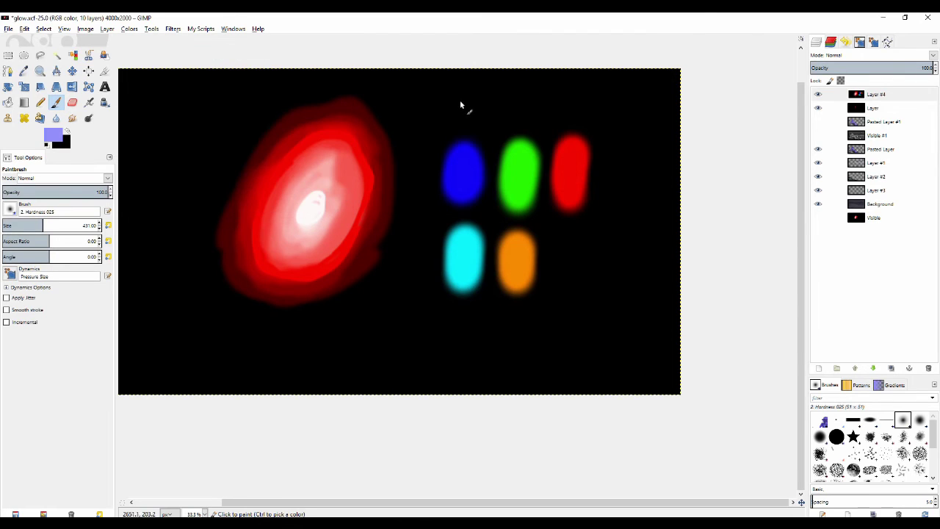
pyautogui.moveTo(460, 99); pyautogui.dragTo(463, 119)
# Try a light green swatch above the green one by shifting the pale blue foreground colour's hue to green.
pyautogui.press('o')
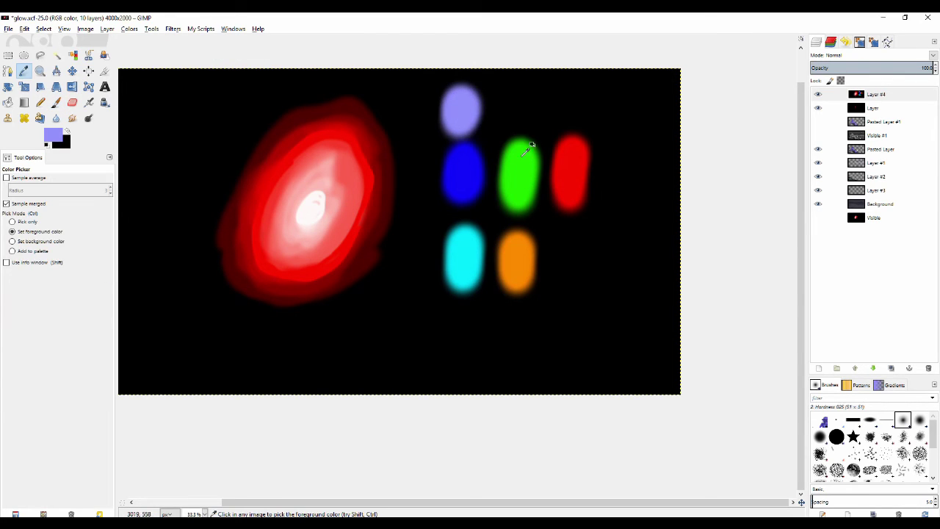
pyautogui.click(54, 136)
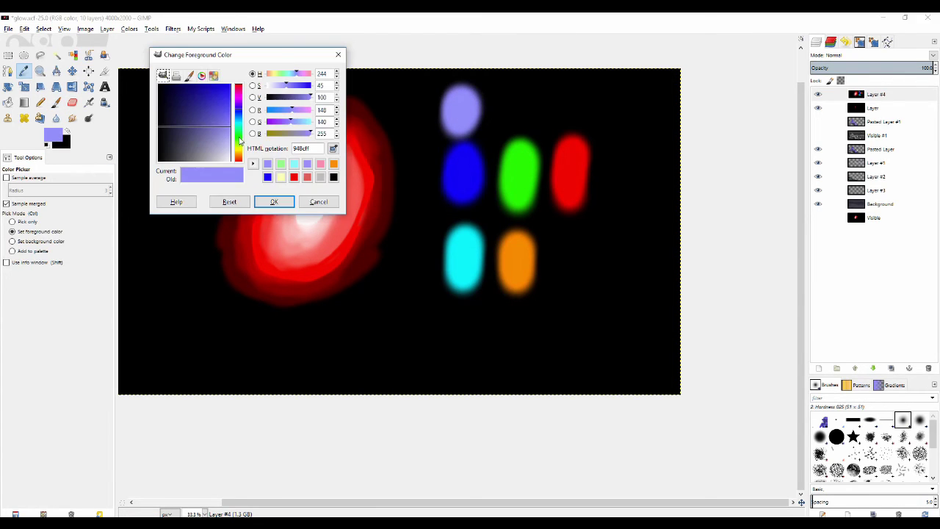
pyautogui.moveTo(237, 136); pyautogui.dragTo(237, 111)
pyautogui.click(274, 202)
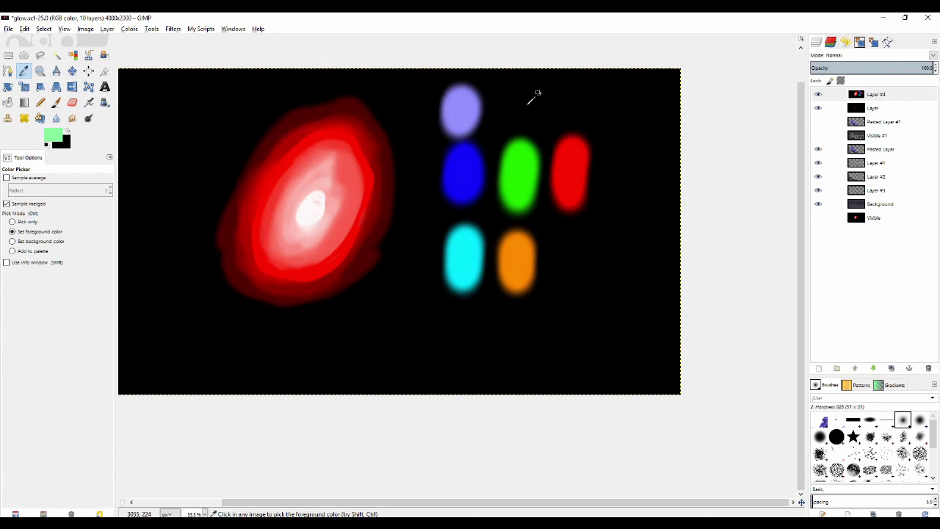
pyautogui.press('p')
pyautogui.click(521, 102)
pyautogui.press('o')
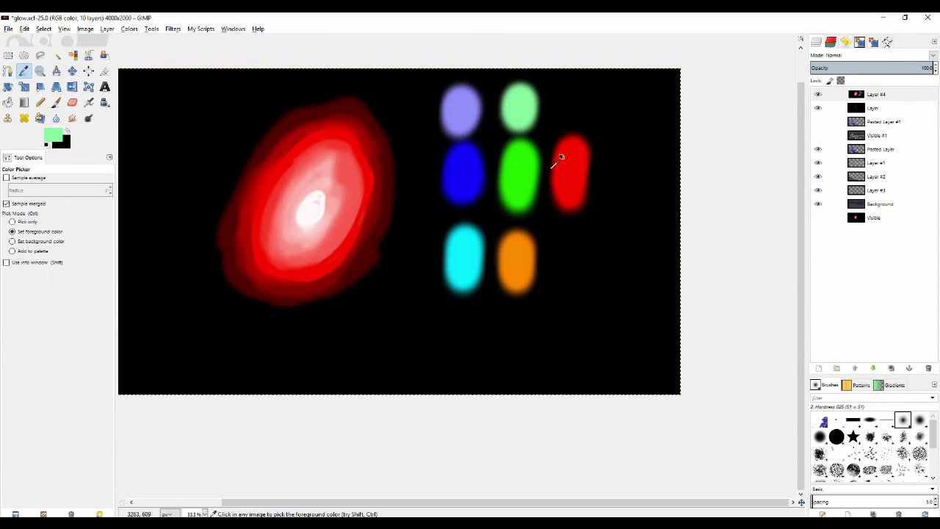
# Try shifting the foreground hue to red, and undo the light green swatch.
pyautogui.click(62, 141)
pyautogui.moveTo(237, 127); pyautogui.dragTo(238, 85)
pyautogui.click(273, 203)
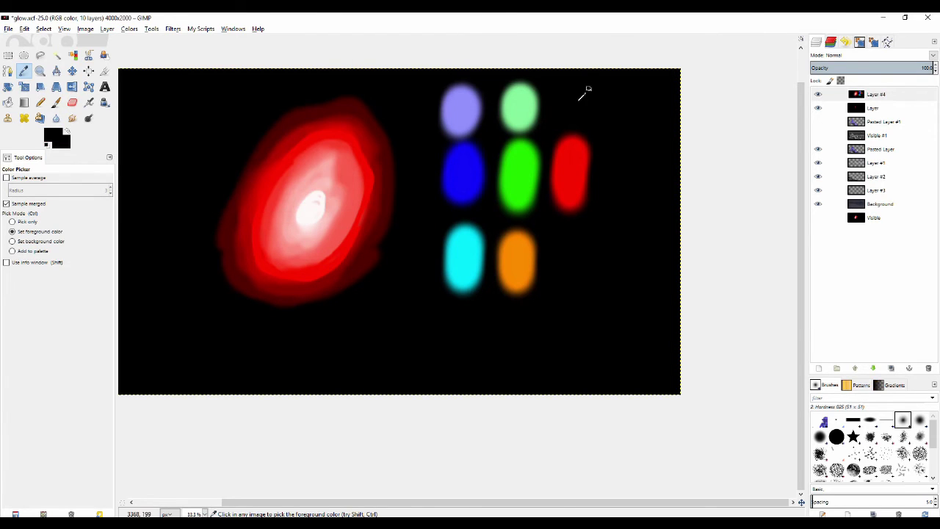
pyautogui.hotkey('ctrl', 'z')
pyautogui.press('p')
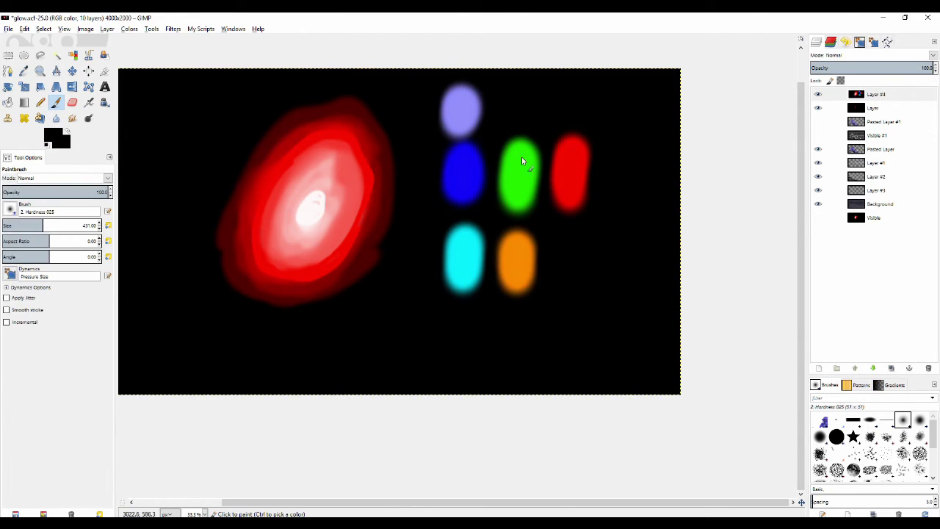
# Sample the green swatch, reduce its saturation, and paint a pale green swatch directly above it.
pyautogui.press('o')
pyautogui.click(517, 171)
pyautogui.click(53, 135)
pyautogui.click(230, 125)
pyautogui.moveTo(230, 125); pyautogui.dragTo(185, 127)
pyautogui.click(274, 201)
pyautogui.press('p')
pyautogui.click(520, 102)
# Sample the red swatch, reduce its saturation, and paint a pale red swatch directly above it.
pyautogui.press('o')
pyautogui.click(572, 153)
pyautogui.click(53, 135)
pyautogui.click(182, 117)
pyautogui.click(274, 201)
pyautogui.press('p')
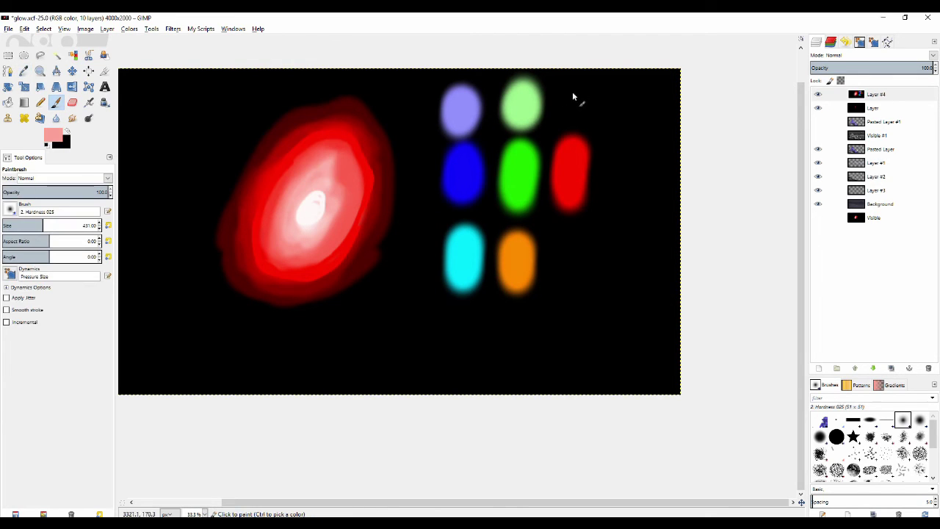
pyautogui.press('o')
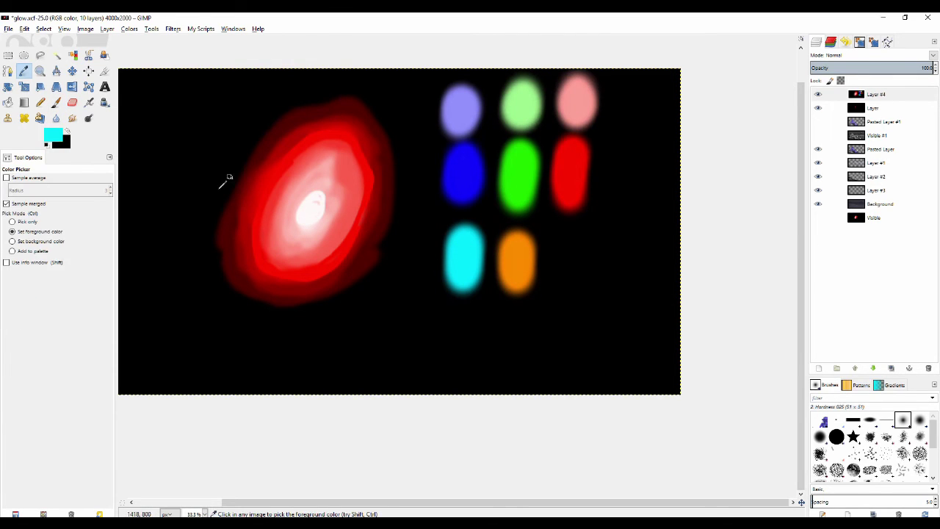
# Reduce the saturation of the cyan foreground colour and paint a pale cyan swatch directly below the cyan one.
pyautogui.click(53, 135)
pyautogui.click(196, 123)
pyautogui.click(273, 202)
pyautogui.press('p')
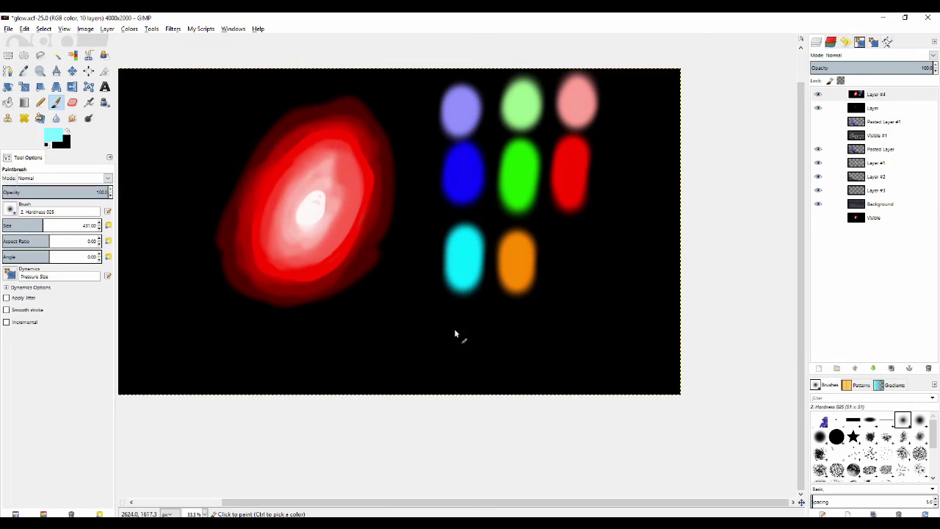
pyautogui.moveTo(463, 335); pyautogui.dragTo(462, 357)
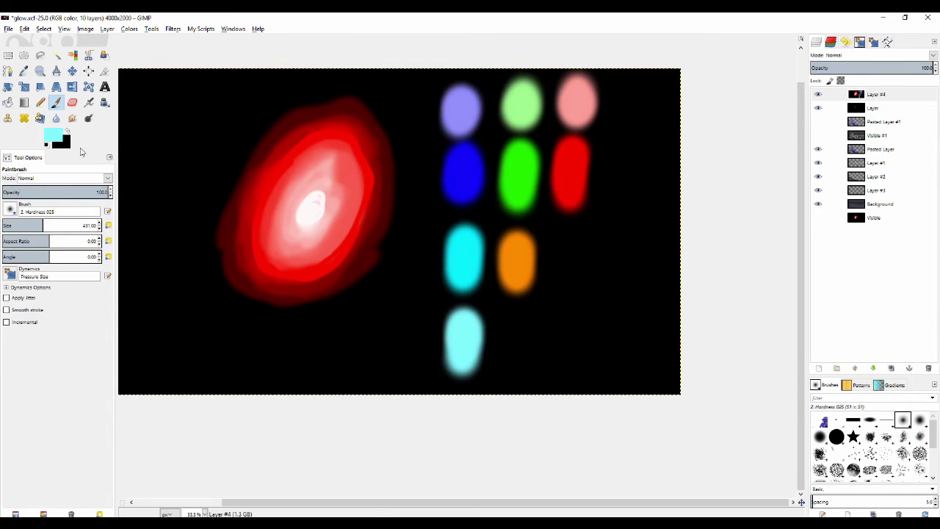
# Sample the orange swatch, reduce its saturation, and paint a pale orange swatch directly below it.
pyautogui.press('o')
pyautogui.click(523, 251)
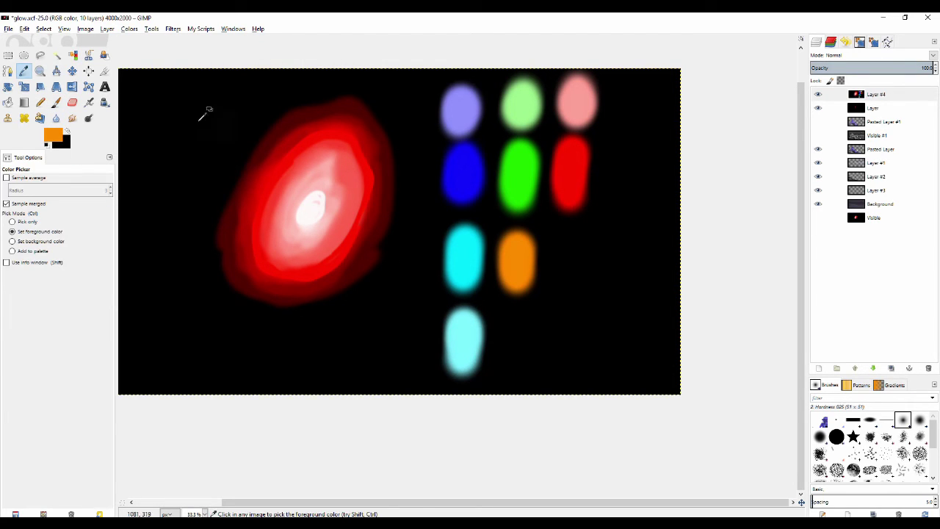
pyautogui.click(59, 136)
pyautogui.click(227, 127)
pyautogui.click(274, 201)
pyautogui.press('p')
pyautogui.moveTo(515, 321); pyautogui.dragTo(519, 329)
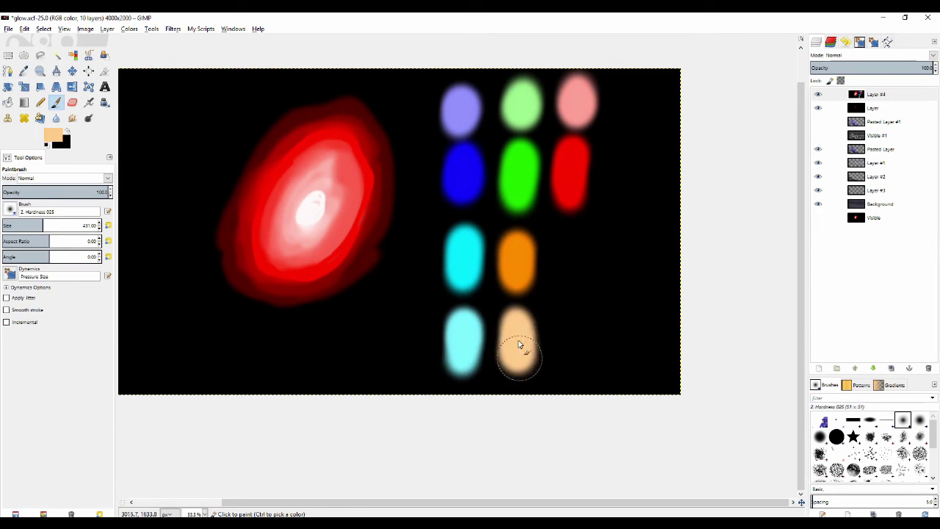
# Desaturate the painted glow and swatches layer using the Lightness shade of gray.
pyautogui.click(129, 31)
pyautogui.click(180, 135)
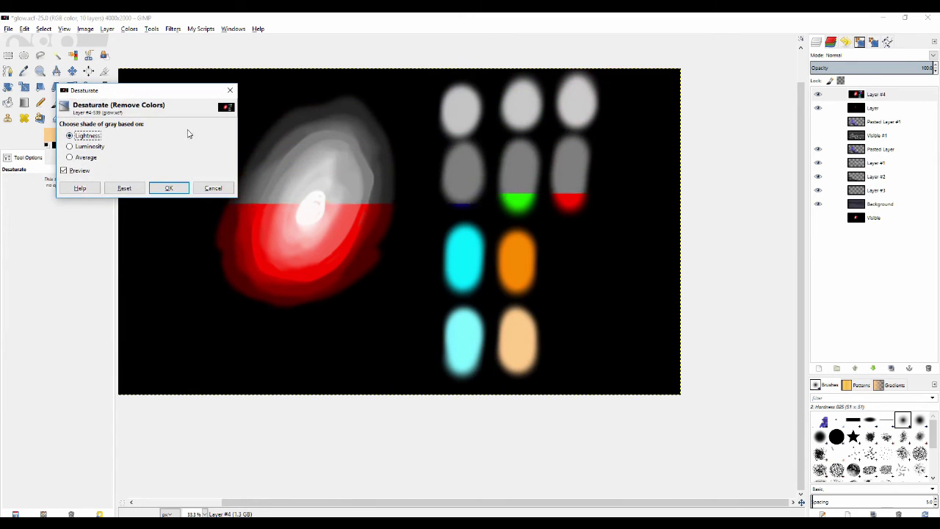
pyautogui.click(168, 188)
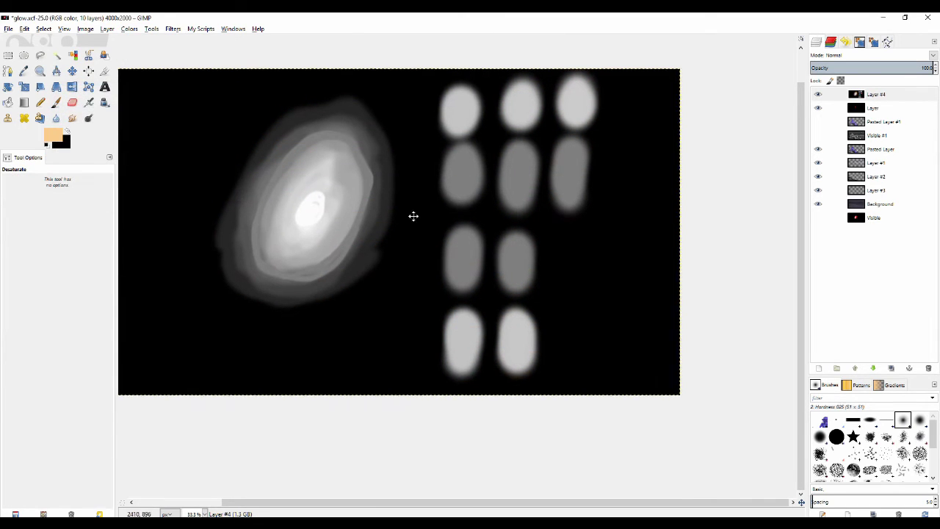
# Reduce the paintbrush size to 114.29 and set the foreground colour to saturated orange ff8a00.
pyautogui.scroll(2, 421, 217)
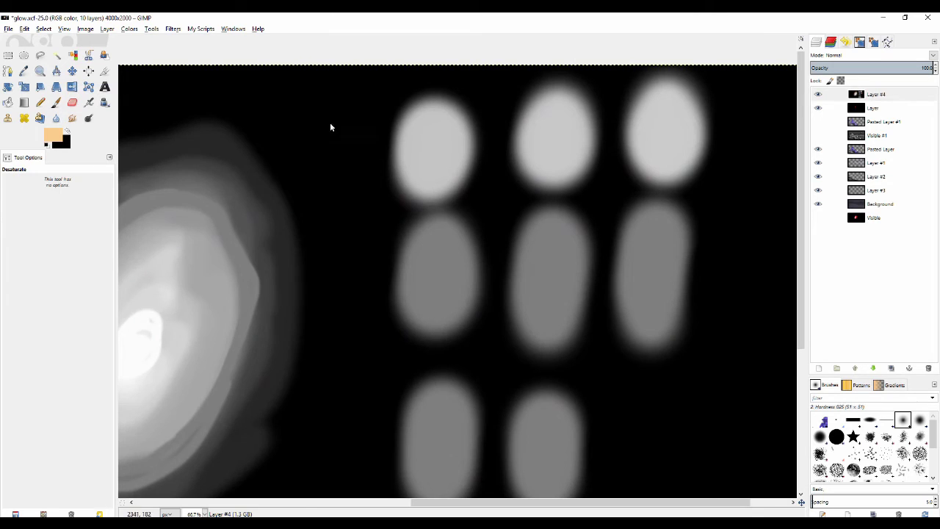
pyautogui.press('p')
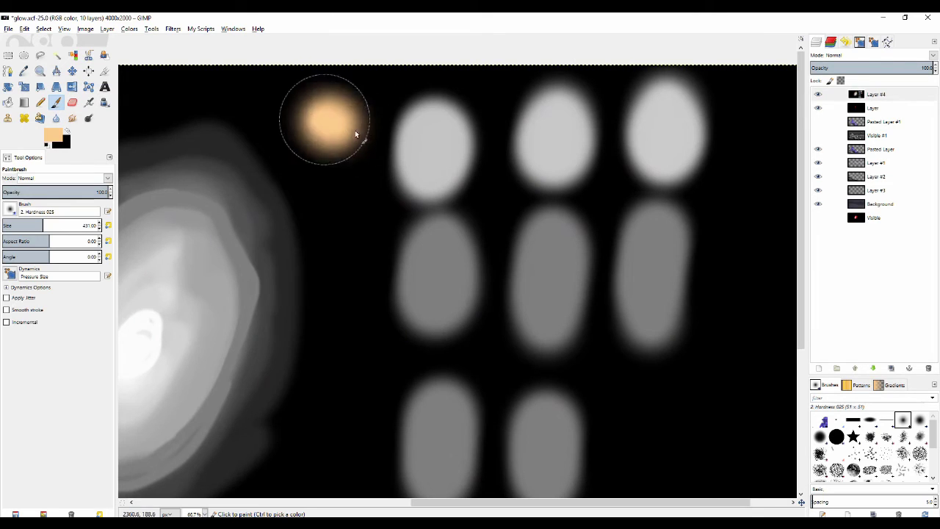
pyautogui.click(12, 226)
pyautogui.click(57, 137)
pyautogui.click(191, 90)
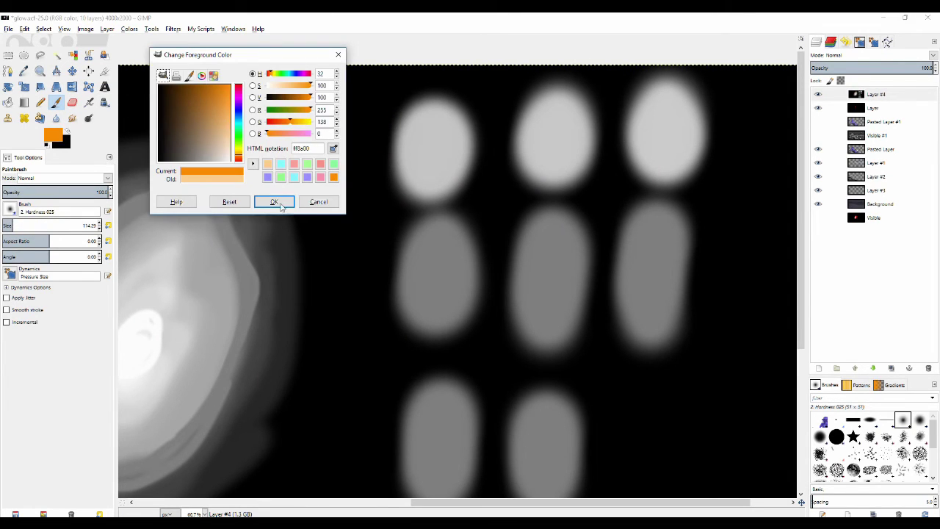
pyautogui.click(273, 203)
# Paint orange arrows pointing at the two upper rows of gray swatches, plus short dashes between the lighter swatches.
pyautogui.moveTo(297, 107)
pyautogui.mouseDown()
pyautogui.moveTo(376, 136)
pyautogui.moveTo(360, 107)
pyautogui.moveTo(368, 129)
pyautogui.mouseUp()
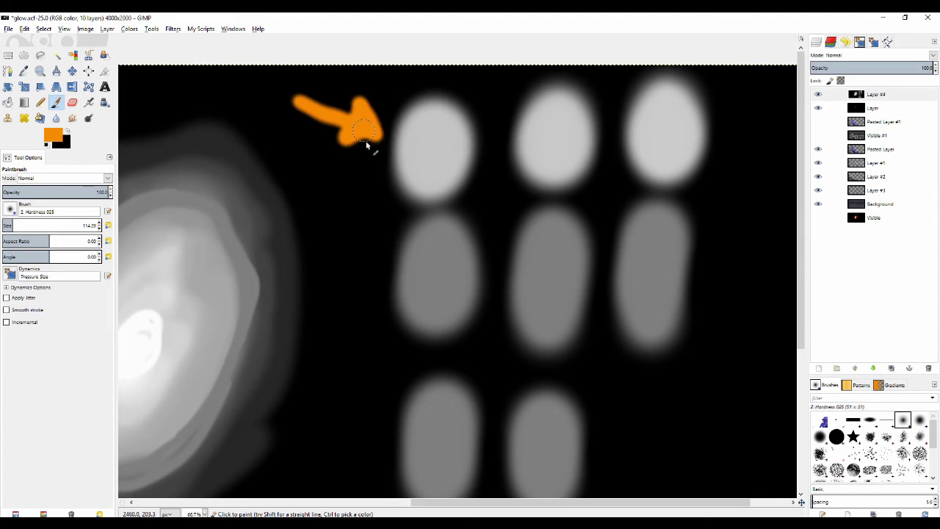
pyautogui.press('1')
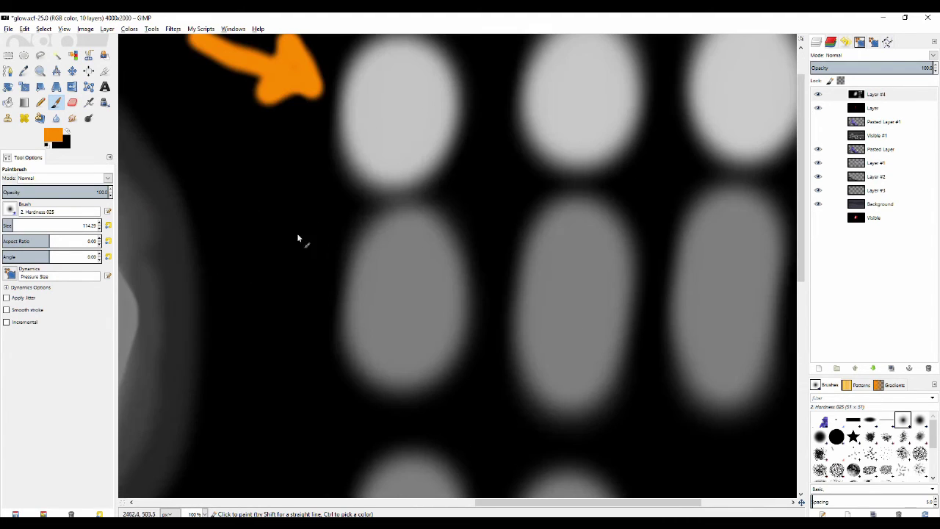
pyautogui.moveTo(226, 211)
pyautogui.mouseDown()
pyautogui.moveTo(317, 260)
pyautogui.moveTo(309, 236)
pyautogui.moveTo(309, 279)
pyautogui.mouseUp()
pyautogui.press('-')
pyautogui.press('-')
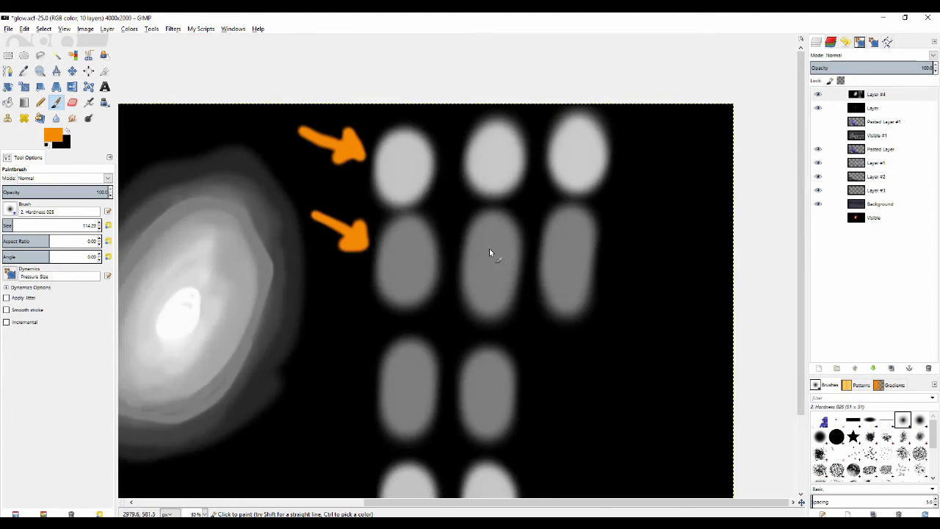
pyautogui.moveTo(480, 245)
pyautogui.mouseDown()
pyautogui.moveTo(473, 223)
pyautogui.moveTo(400, 221)
pyautogui.mouseUp()
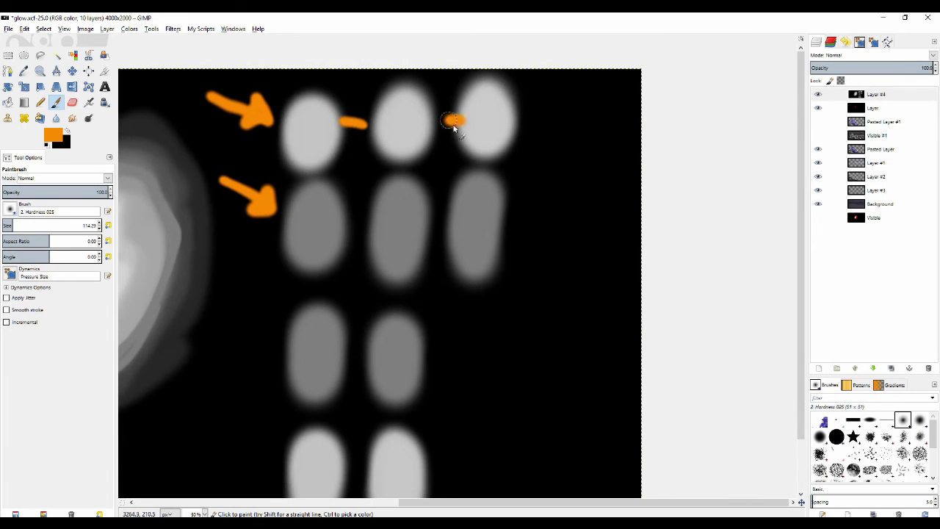
# Undo the orange arrows and dashes along with the desaturation of the layer.
pyautogui.hotkey('ctrl', 'z')
pyautogui.hotkey('ctrl', 'z')
pyautogui.hotkey('ctrl', 'z')
pyautogui.hotkey('ctrl', 'z')
pyautogui.hotkey('ctrl', 'z')
pyautogui.hotkey('ctrl', 'z')
pyautogui.hotkey('ctrl', 'z')
pyautogui.hotkey('ctrl', 'z')
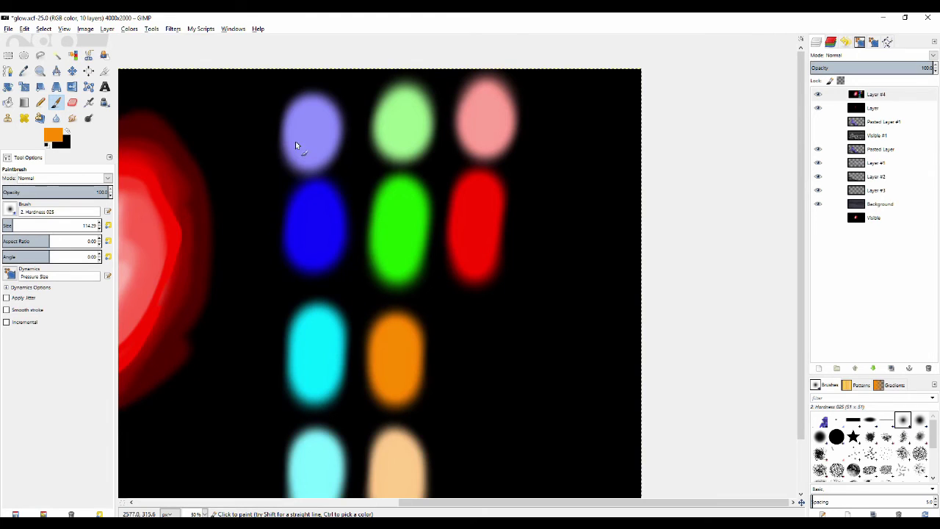
# Paint three orange curves linking the pale blue, green and red swatches to the saturated ones beneath them.
pyautogui.moveTo(293, 136); pyautogui.dragTo(289, 161)
pyautogui.press('-')
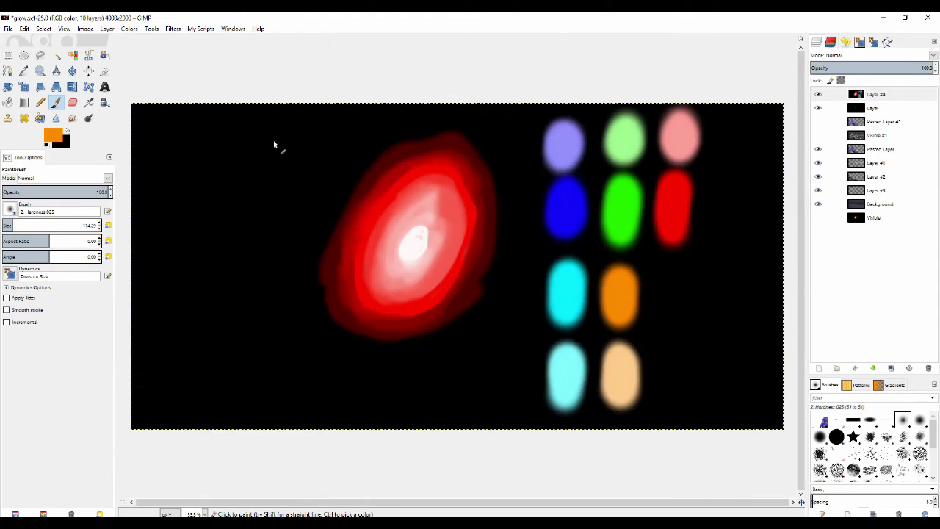
pyautogui.moveTo(450, 216); pyautogui.dragTo(403, 215)
pyautogui.press('+')
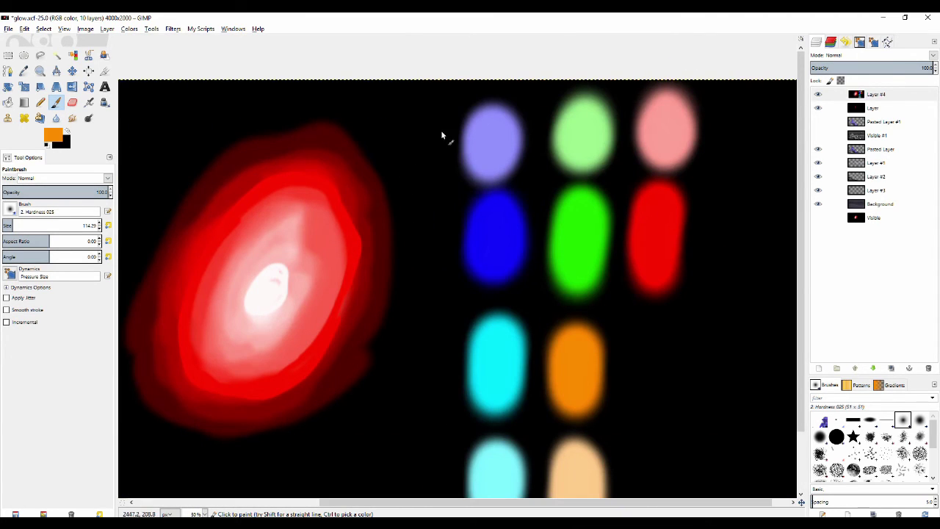
pyautogui.moveTo(441, 133); pyautogui.dragTo(415, 172)
pyautogui.moveTo(552, 152); pyautogui.dragTo(539, 221)
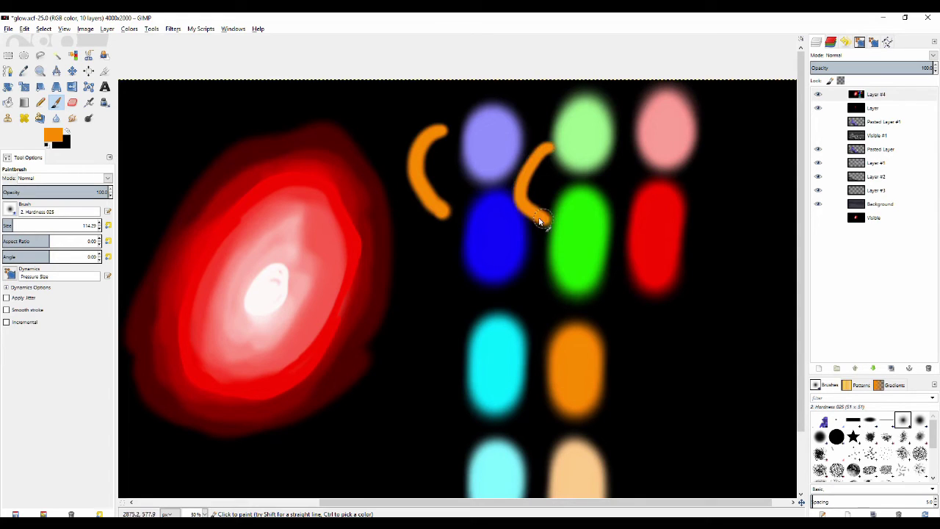
pyautogui.moveTo(633, 144)
pyautogui.mouseDown()
pyautogui.moveTo(605, 160)
pyautogui.moveTo(606, 216)
pyautogui.mouseUp()
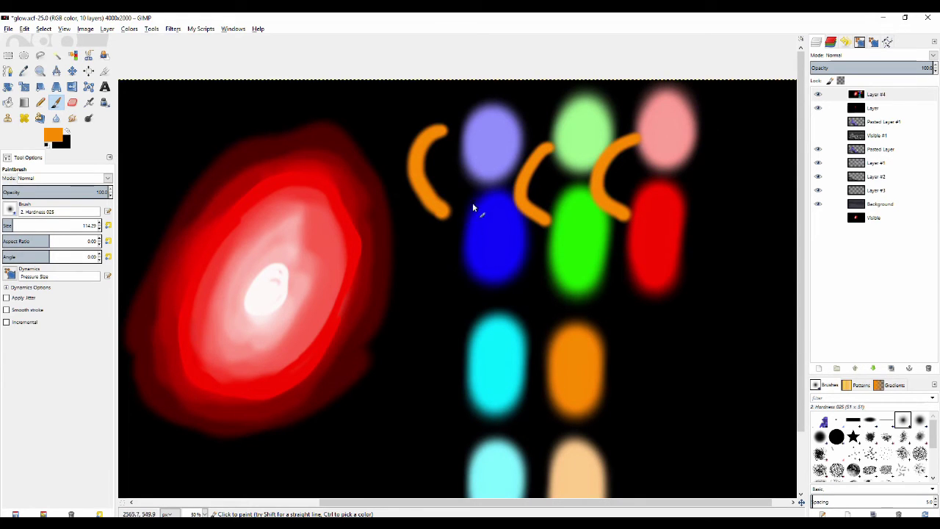
# Compare the pale and saturated swatches in the upper blue, green and red group with the lower cyan and orange group.
pyautogui.hscroll(4, 441, 220)
pyautogui.scroll(-1, 440, 220)
pyautogui.scroll(-5, 408, 216)
pyautogui.hscroll(-1, 403, 178)
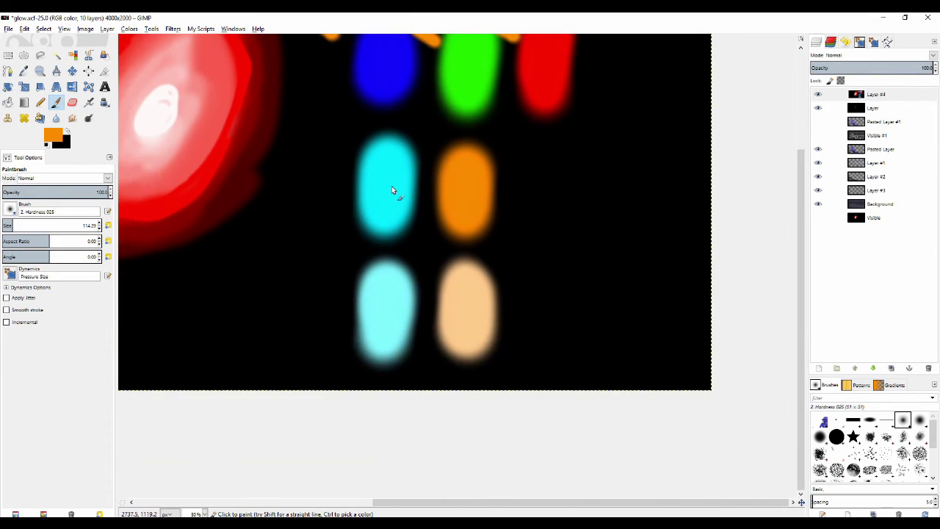
pyautogui.scroll(5, 350, 156)
pyautogui.hscroll(1, 392, 184)
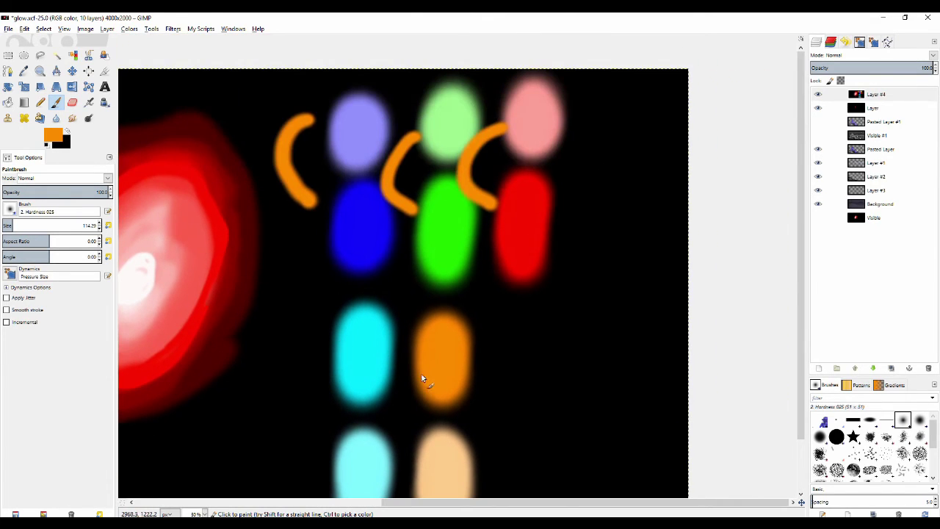
pyautogui.scroll(-4, 453, 359)
pyautogui.hscroll(-1, 411, 294)
pyautogui.scroll(5, 367, 158)
pyautogui.hscroll(1, 380, 196)
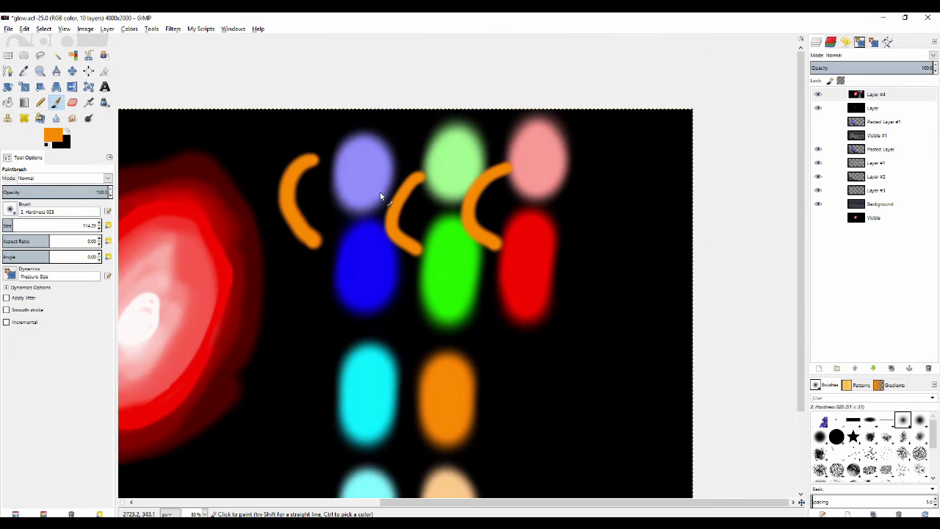
pyautogui.scroll(-4, 335, 320)
pyautogui.hscroll(-1, 370, 199)
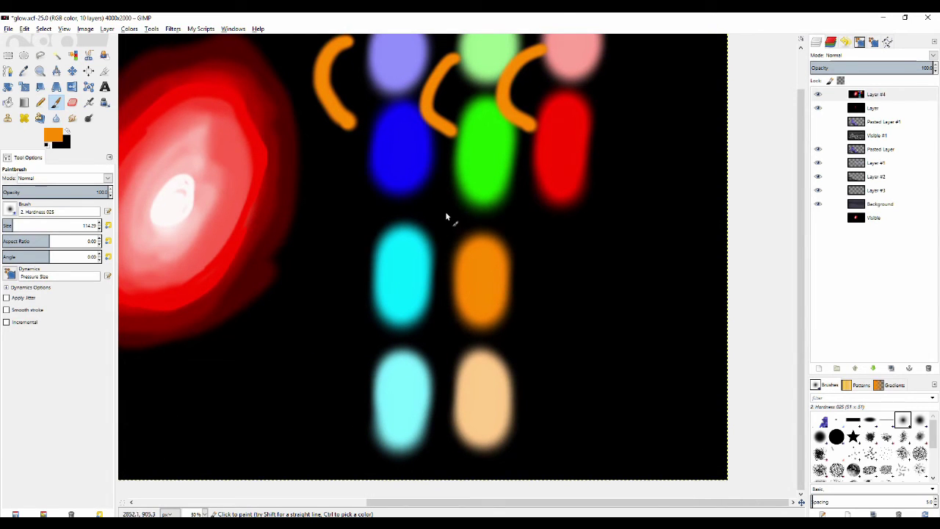
pyautogui.scroll(-2, 428, 169)
pyautogui.scroll(4, 394, 210)
pyautogui.scroll(1, 400, 235)
pyautogui.hscroll(-1, 414, 126)
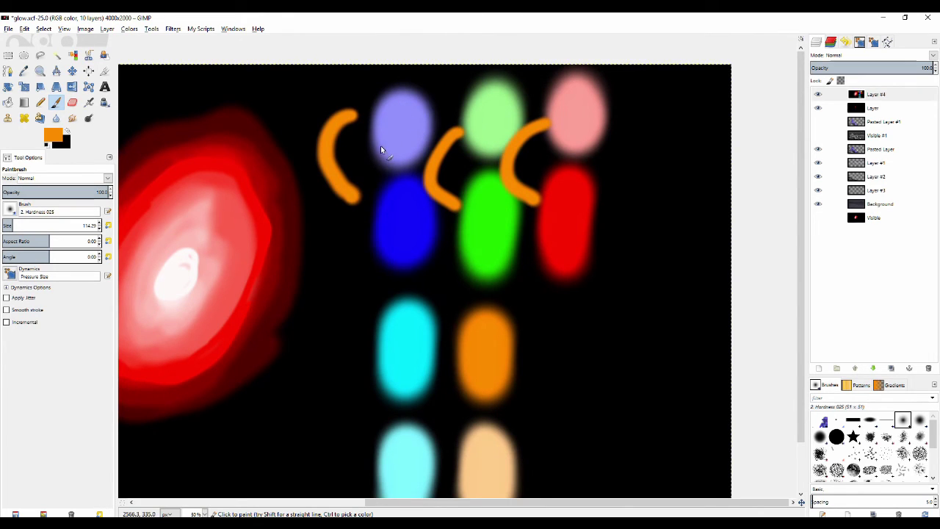
pyautogui.scroll(-5, 332, 302)
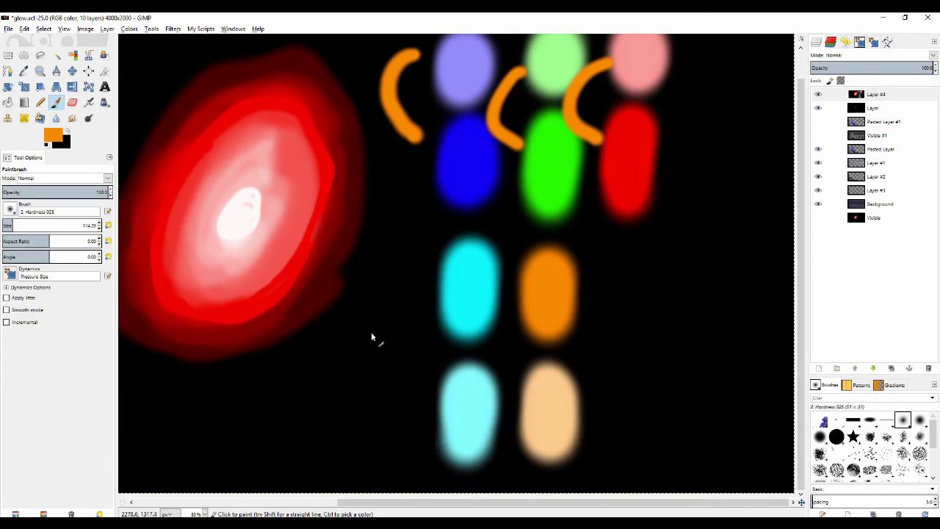
pyautogui.scroll(5, 377, 273)
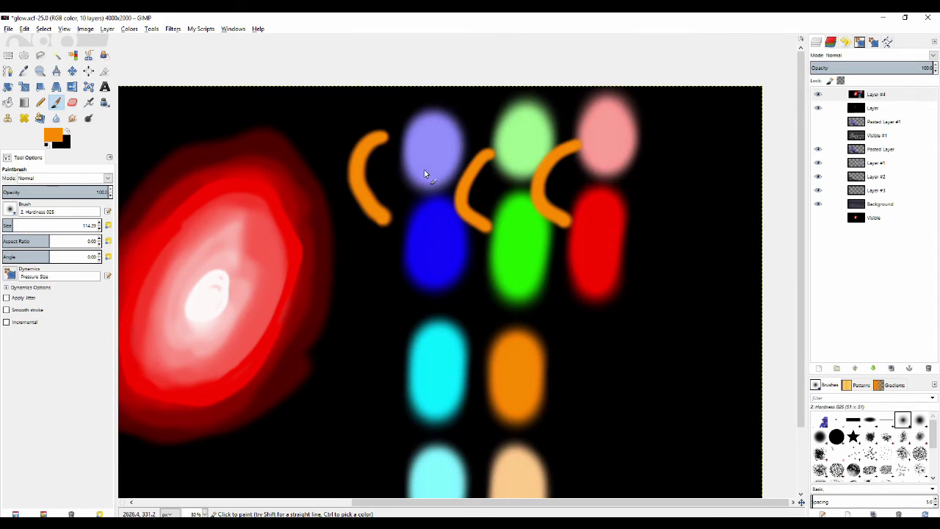
pyautogui.scroll(-3, 376, 313)
# Undo the orange curves and all the pale and saturated colour swatches beside the red glow.
pyautogui.hotkey('ctrl', 'z')
pyautogui.hotkey('ctrl', 'z')
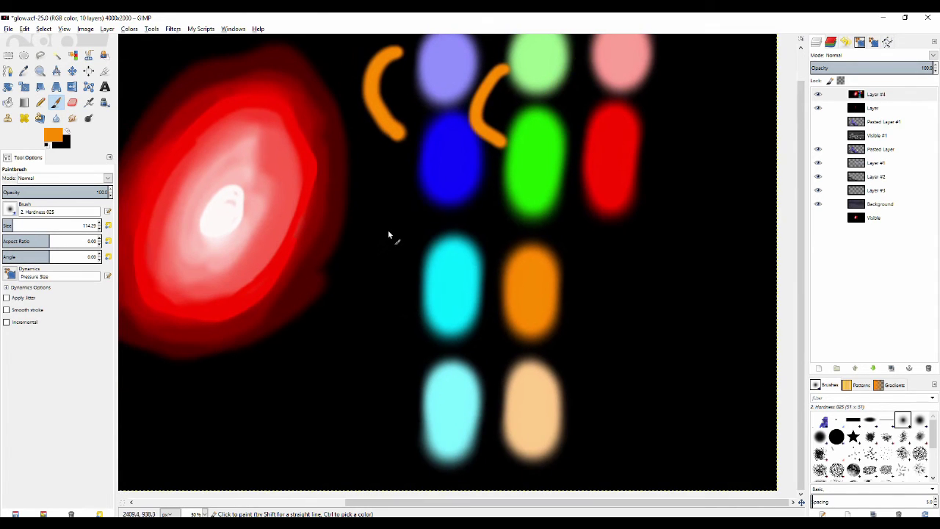
pyautogui.hotkey('ctrl', 'z')
pyautogui.scroll(-2, 381, 250)
pyautogui.hotkey('ctrl', 'z')
pyautogui.hotkey('ctrl', 'z')
pyautogui.hotkey('ctrl', 'z')
pyautogui.hotkey('ctrl', 'z')
pyautogui.hotkey('ctrl', 'z')
pyautogui.hotkey('ctrl', 'z')
pyautogui.hotkey('ctrl', 'z')
pyautogui.hotkey('ctrl', 'z')
pyautogui.hotkey('ctrl', 'z')
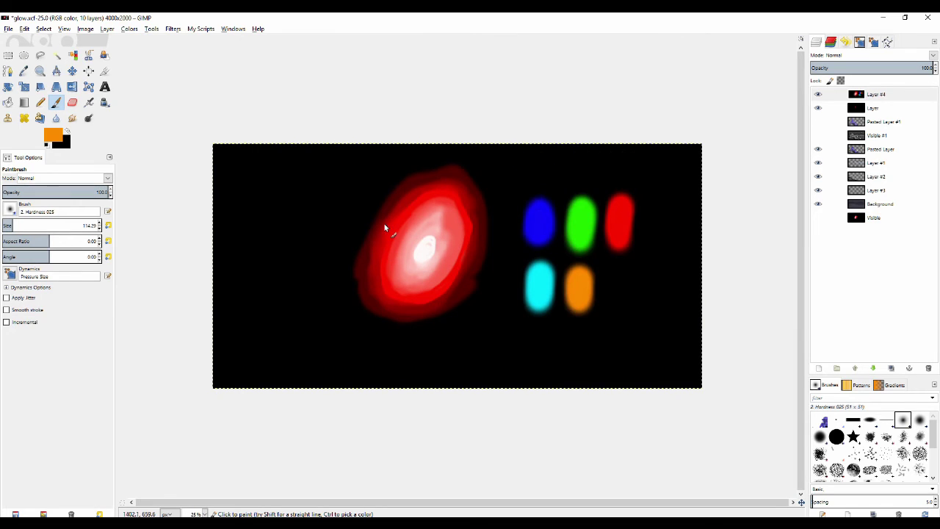
pyautogui.hotkey('ctrl', 'z')
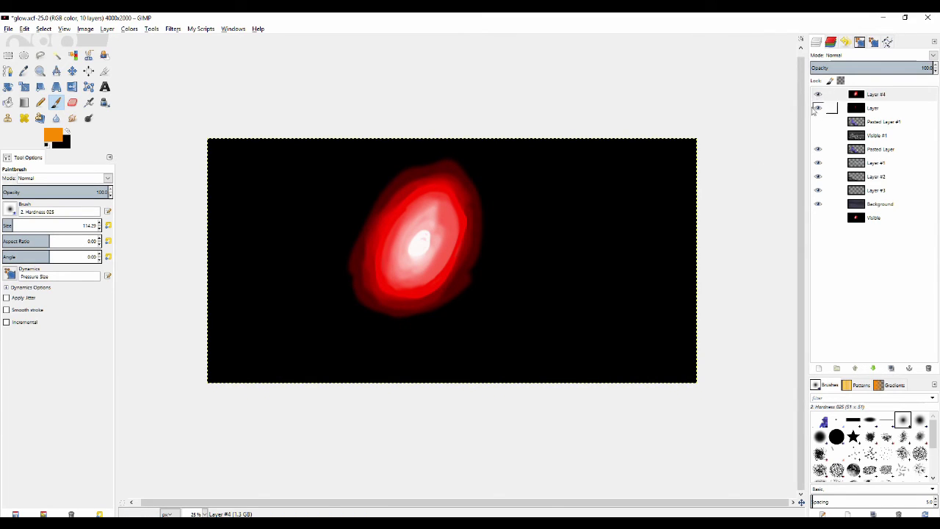
# Paint an orange arrow from the black background pointing at the white centre of the red glow.
pyautogui.scroll(-2, 423, 217)
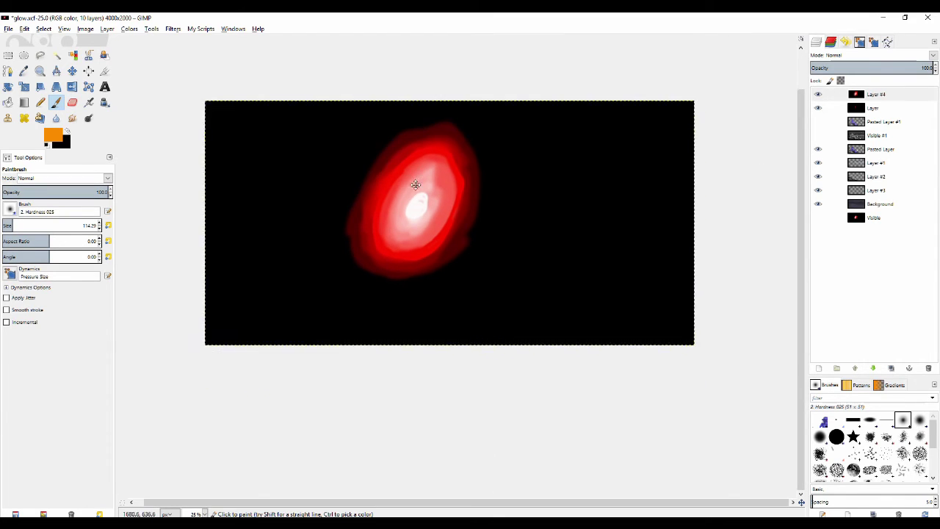
pyautogui.moveTo(393, 185)
pyautogui.mouseDown()
pyautogui.moveTo(419, 179)
pyautogui.moveTo(398, 199)
pyautogui.mouseUp()
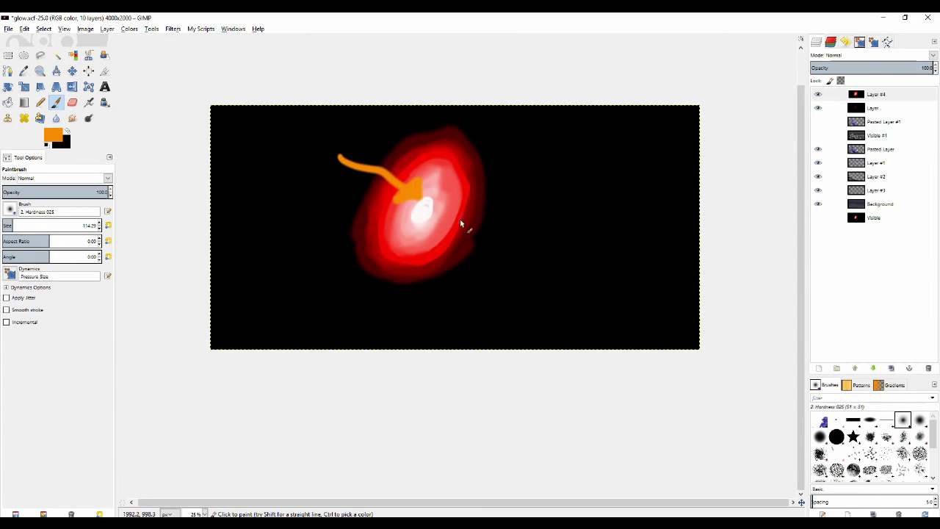
pyautogui.click(439, 195)
# Try an orange curve around the pale area beside the glow's white centre, and undo it.
pyautogui.scroll(4, 441, 198)
pyautogui.moveTo(452, 163); pyautogui.dragTo(444, 231)
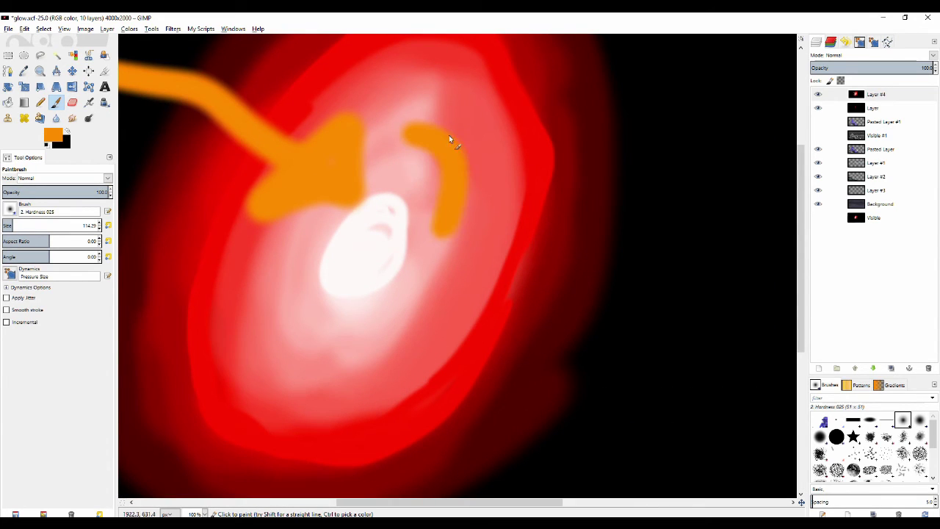
pyautogui.hotkey('ctrl', 'z')
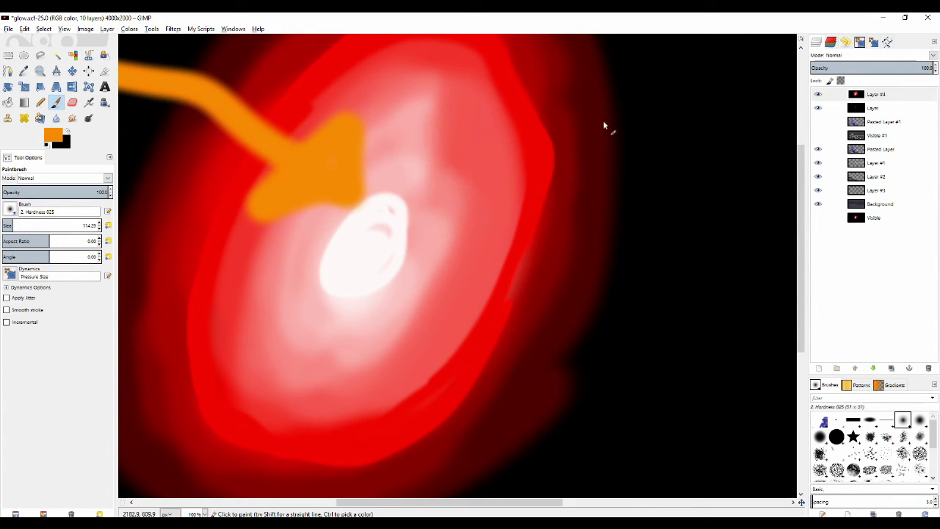
# Try an orange arrow pointing at the dark red outer edge of the glow, and undo it.
pyautogui.moveTo(716, 138)
pyautogui.mouseDown()
pyautogui.moveTo(599, 163)
pyautogui.moveTo(604, 126)
pyautogui.mouseUp()
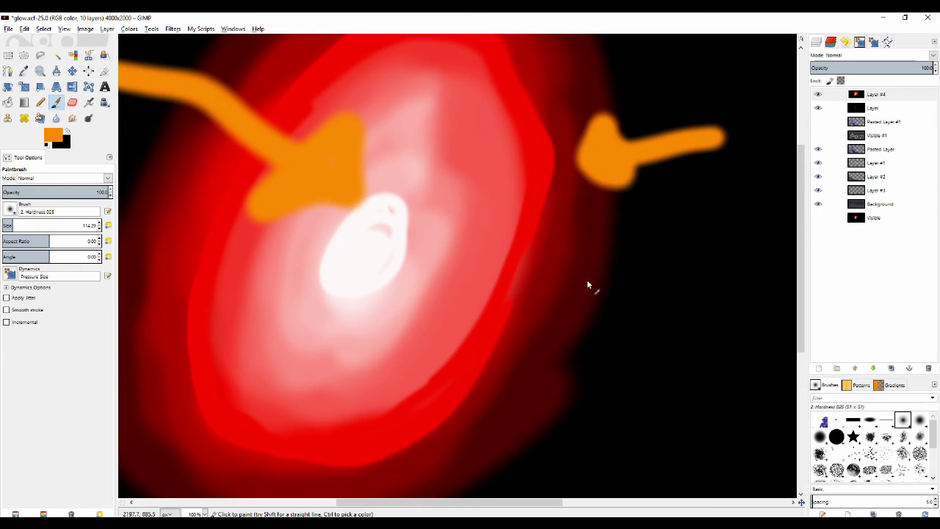
pyautogui.scroll(-2, 589, 271)
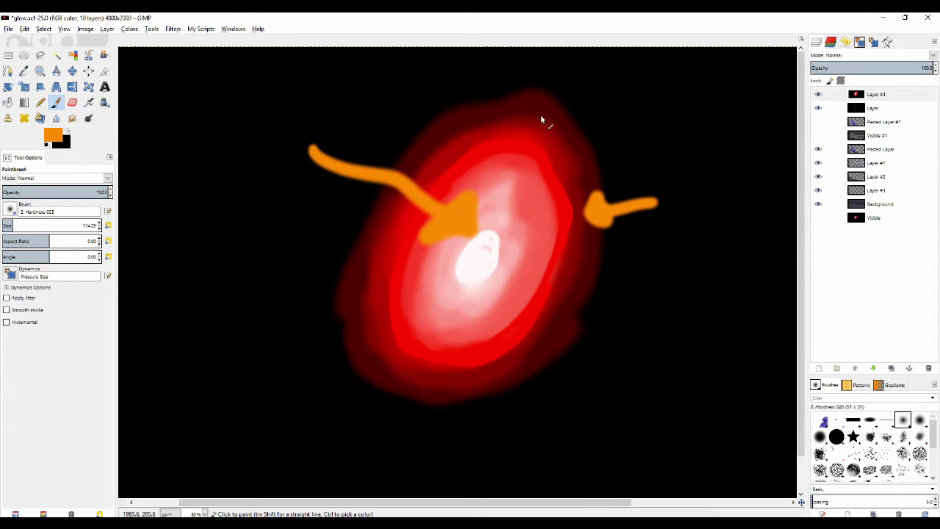
pyautogui.hotkey('ctrl', 'z')
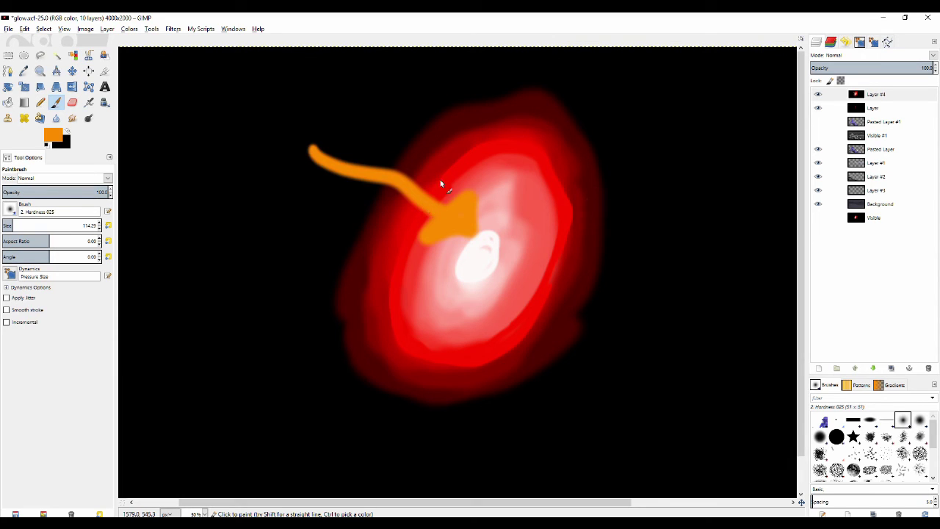
# Undo the orange arrow on the red glow, and hide Layer #4 and Layer to reveal the night painting.
pyautogui.hotkey('ctrl', 'z')
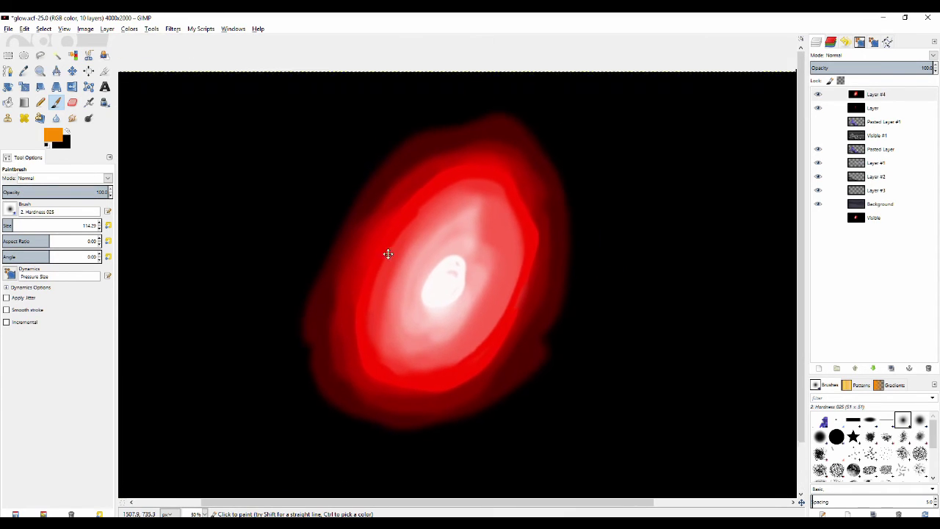
pyautogui.scroll(-1, 403, 179)
pyautogui.click(818, 95)
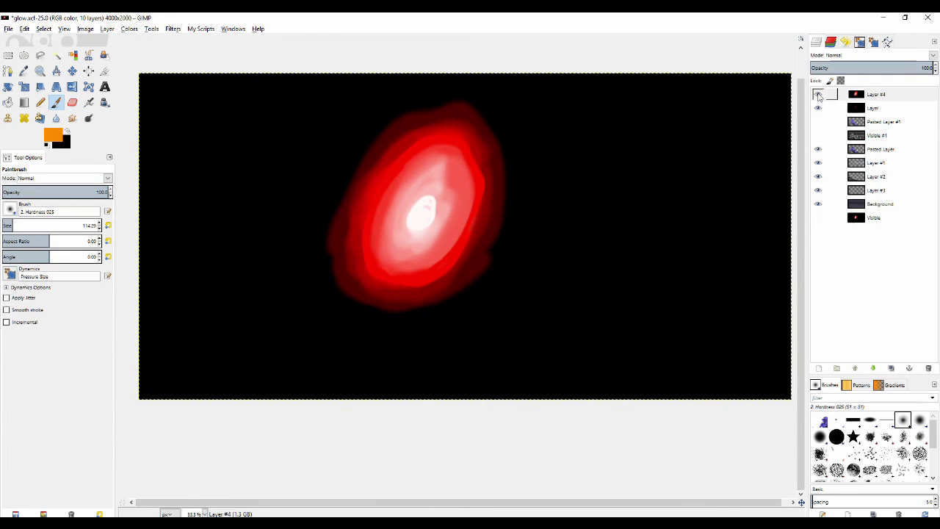
pyautogui.click(818, 95)
pyautogui.click(818, 109)
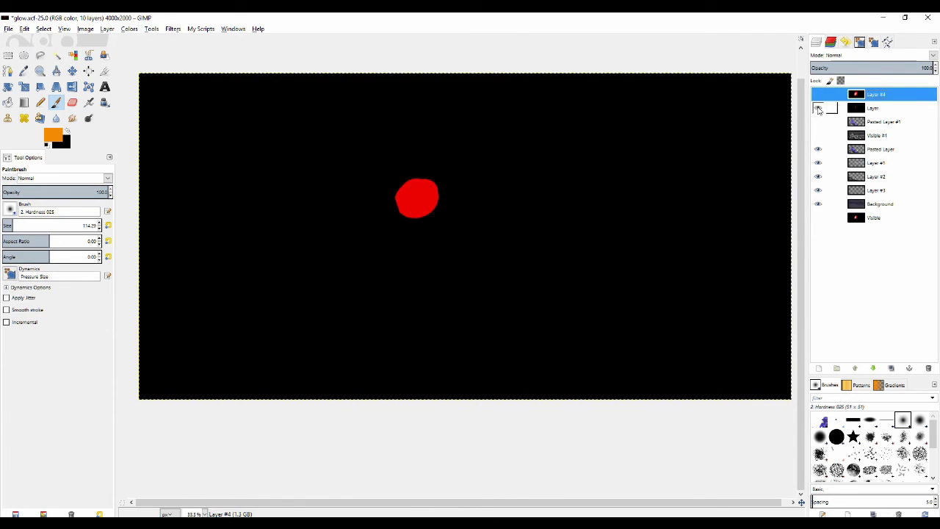
pyautogui.click(882, 123)
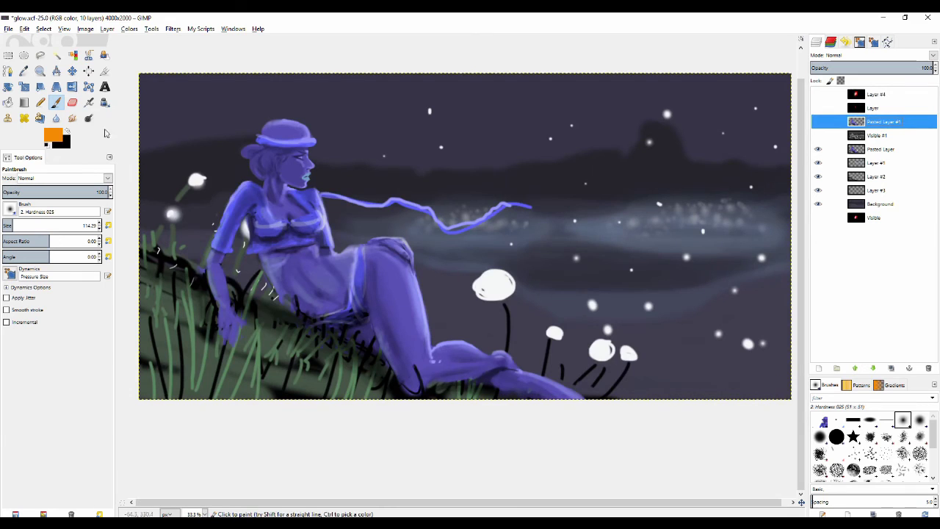
# Examine the lighting on the seated purple woman against the dark night background.
pyautogui.click(57, 137)
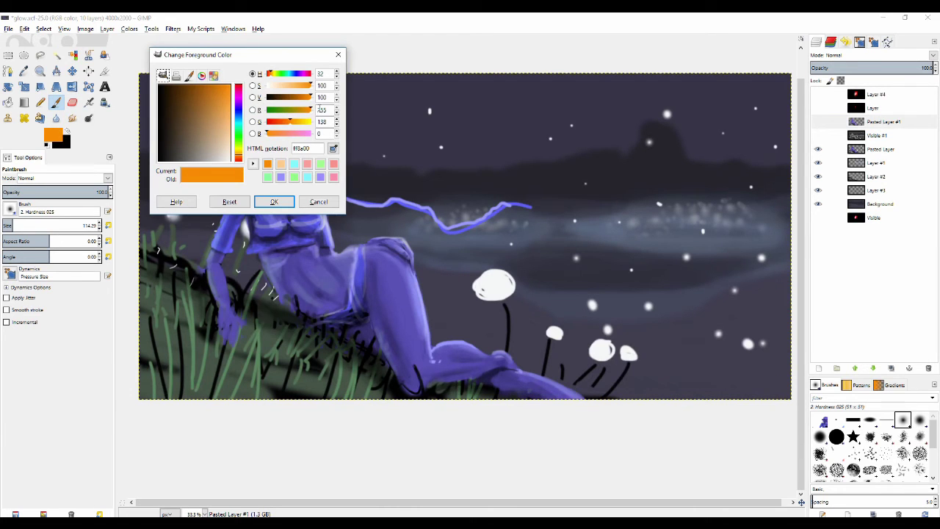
pyautogui.click(319, 202)
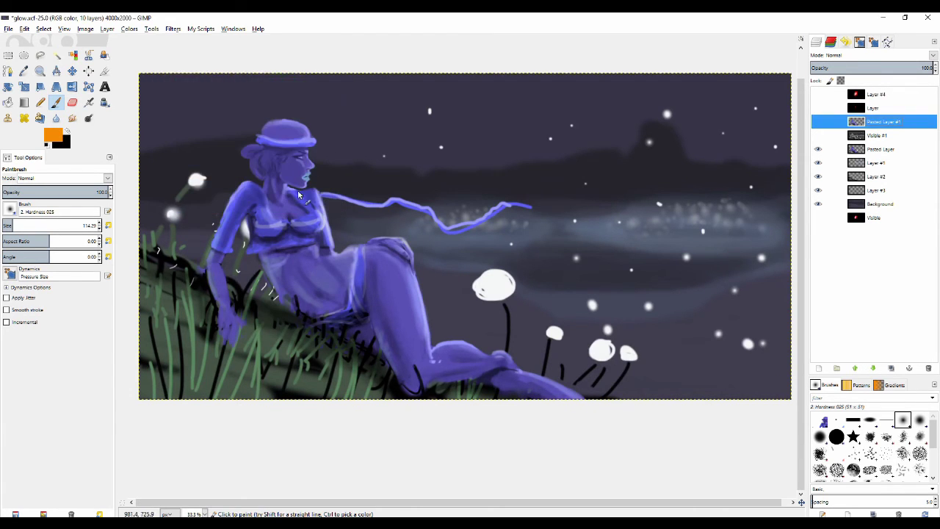
pyautogui.scroll(2, 298, 194)
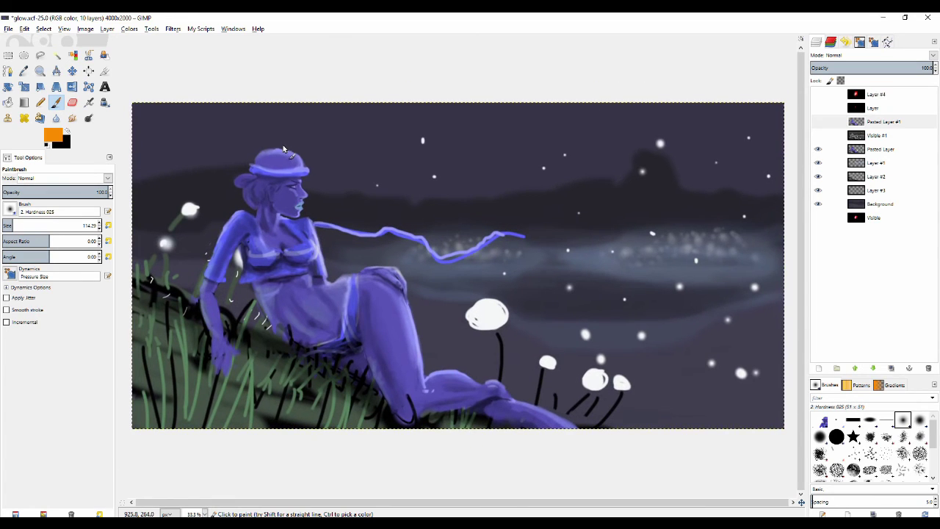
pyautogui.scroll(-1, 373, 228)
pyautogui.scroll(1, 373, 227)
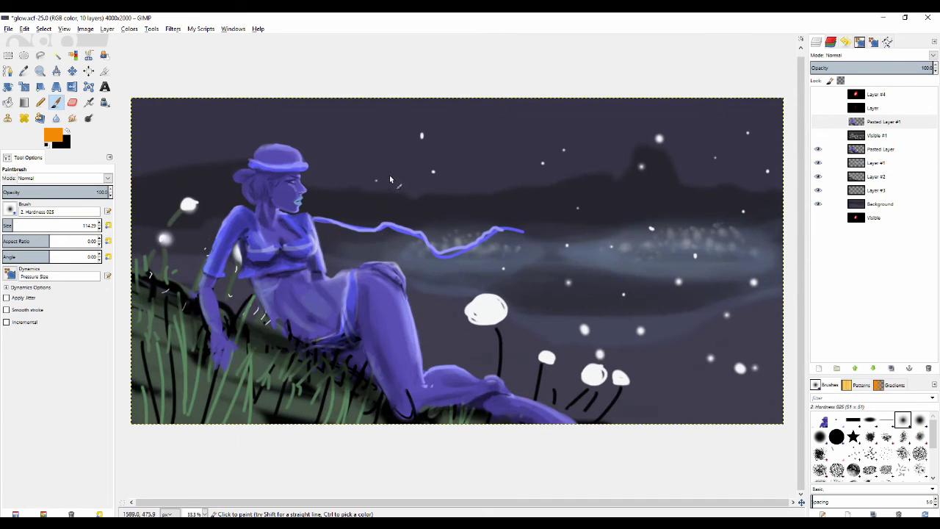
pyautogui.hscroll(-1, 369, 232)
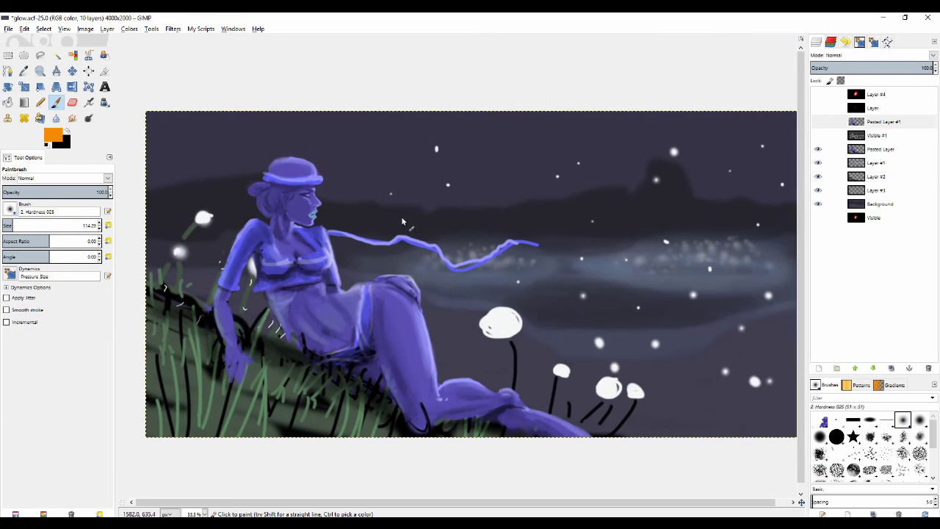
pyautogui.scroll(1, 347, 152)
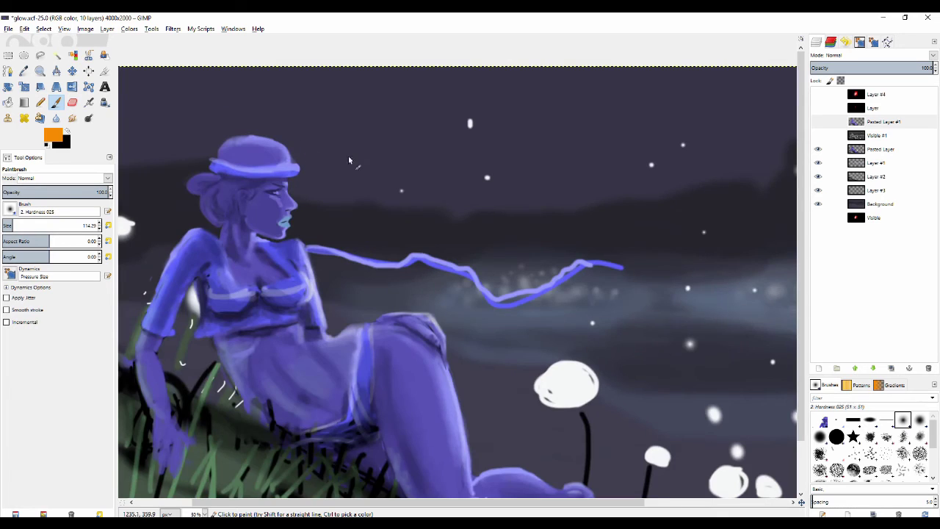
pyautogui.scroll(-2, 348, 155)
pyautogui.scroll(1, 374, 172)
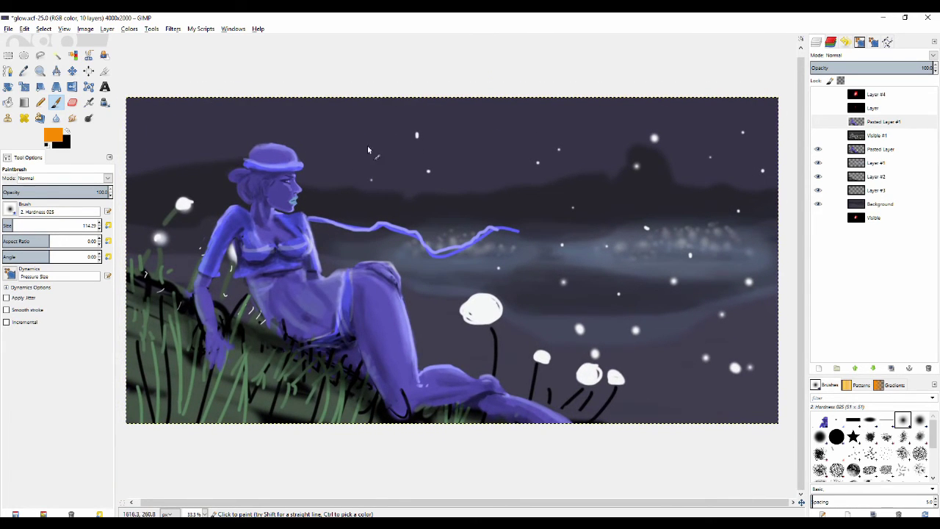
# Show the greyscale Visible #1 layer and compare its light and dark values at thumbnail size and at larger size.
pyautogui.click(876, 136)
pyautogui.click(817, 135)
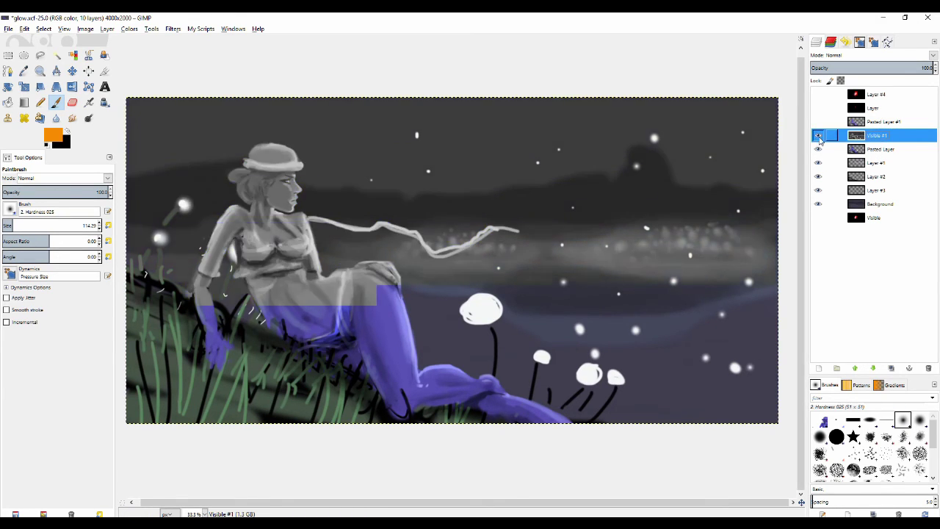
pyautogui.scroll(-1, 419, 150)
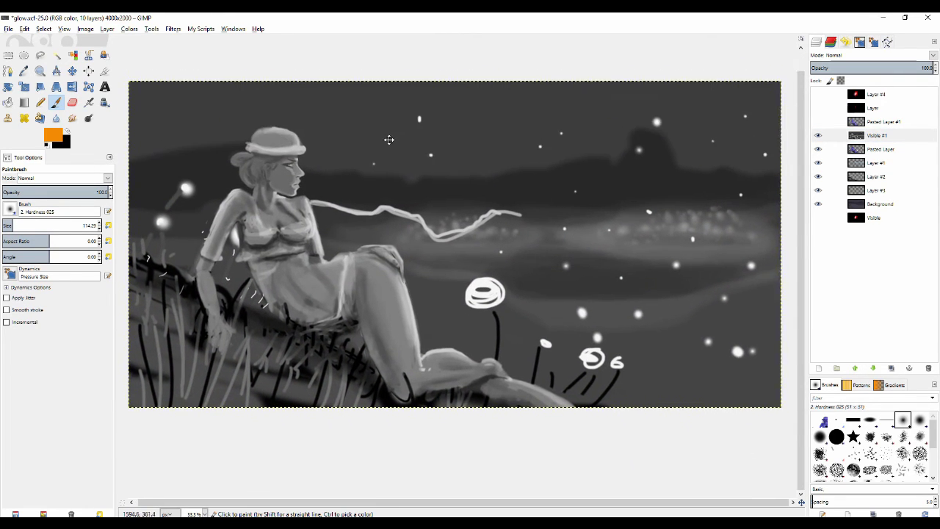
pyautogui.press('-')
pyautogui.press('-')
pyautogui.press('-')
pyautogui.press('-')
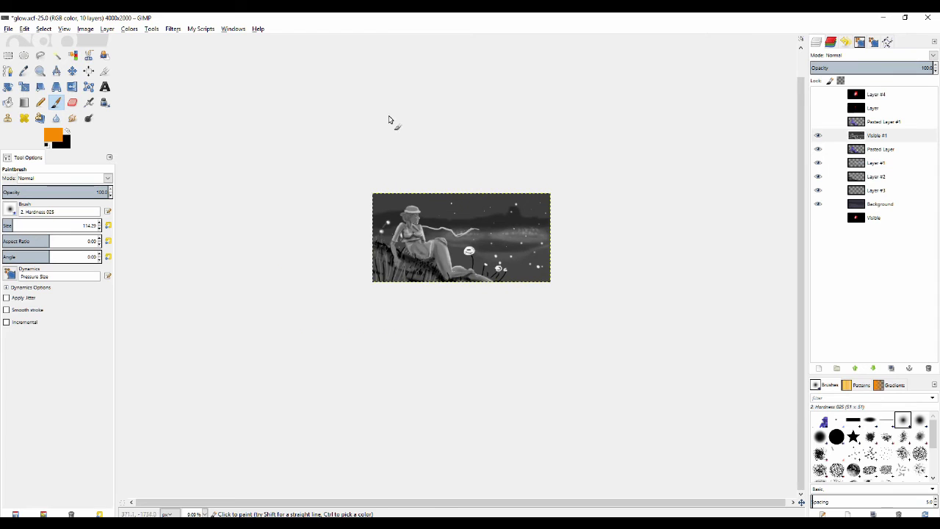
pyautogui.press('+')
pyautogui.press('+')
pyautogui.press('+')
pyautogui.press('+')
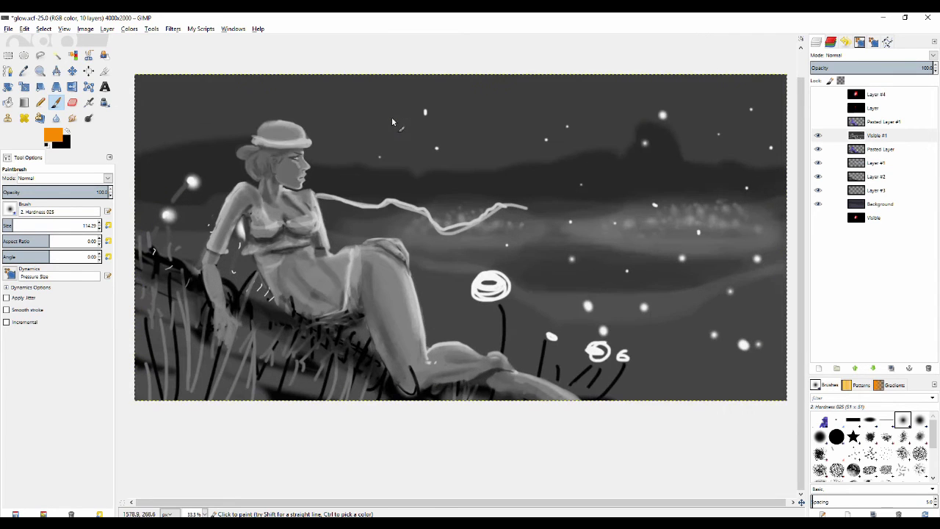
pyautogui.press('-')
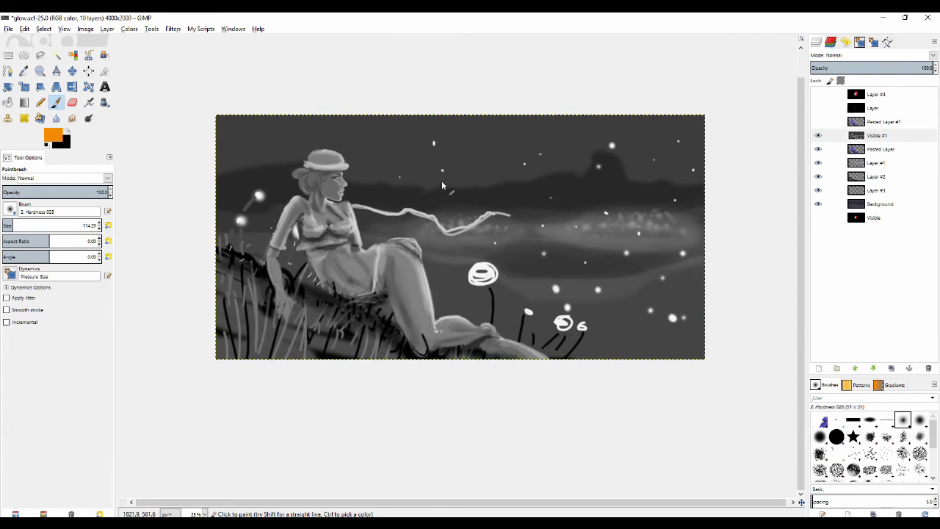
# Try orange arrows pointing at the flowing ribbon and at the woman's head on the greyscale layer, and undo them.
pyautogui.moveTo(485, 153)
pyautogui.mouseDown()
pyautogui.moveTo(431, 197)
pyautogui.moveTo(418, 185)
pyautogui.moveTo(439, 207)
pyautogui.mouseUp()
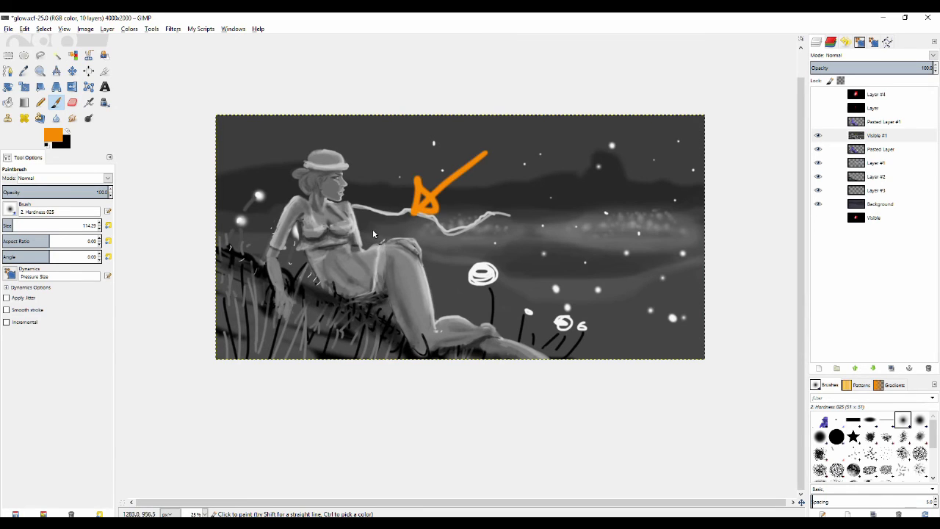
pyautogui.moveTo(246, 139)
pyautogui.mouseDown()
pyautogui.moveTo(280, 176)
pyautogui.moveTo(254, 177)
pyautogui.moveTo(284, 180)
pyautogui.mouseUp()
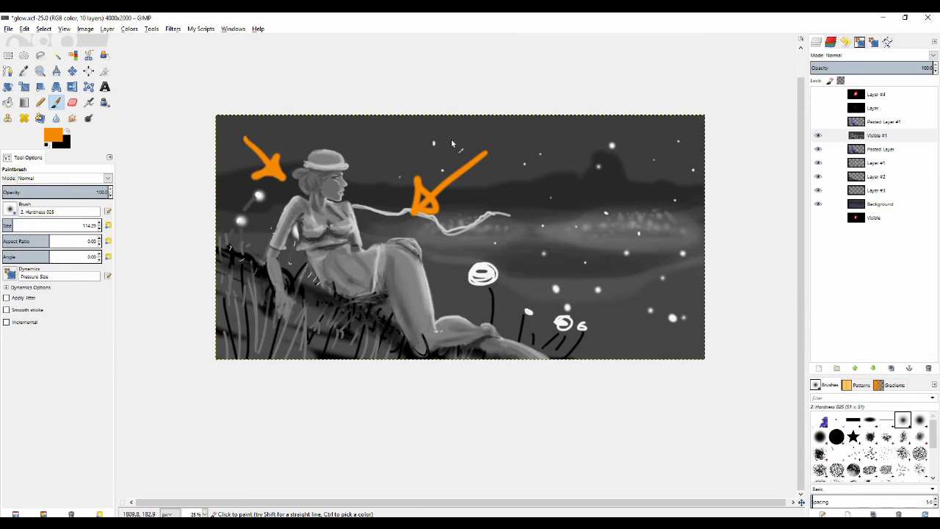
pyautogui.hotkey('ctrl', 'z')
pyautogui.hotkey('ctrl', 'z')
pyautogui.hotkey('ctrl', 'z')
pyautogui.hotkey('ctrl', 'z')
pyautogui.hotkey('ctrl', 'z')
pyautogui.hotkey('ctrl', 'z')
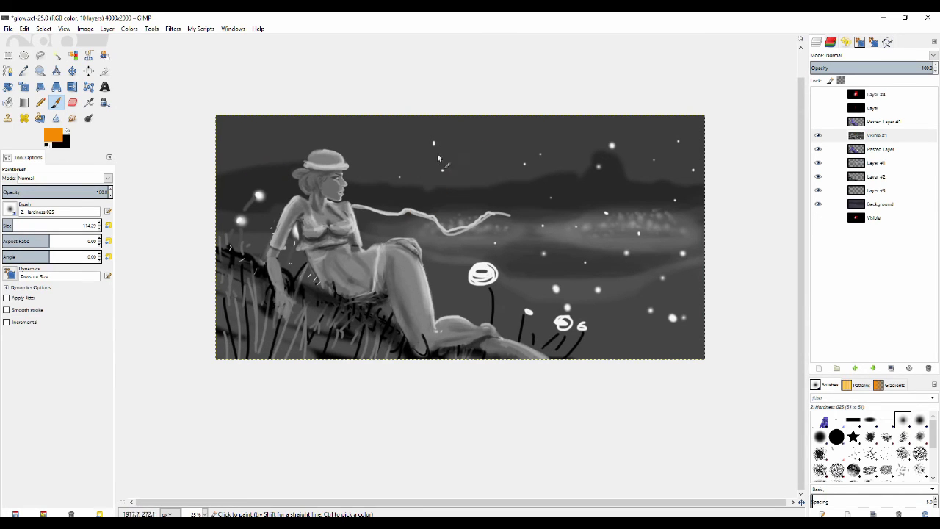
# Hide the greyscale Visible #1 layer and set the foreground colour to white.
pyautogui.click(817, 136)
pyautogui.click(826, 135)
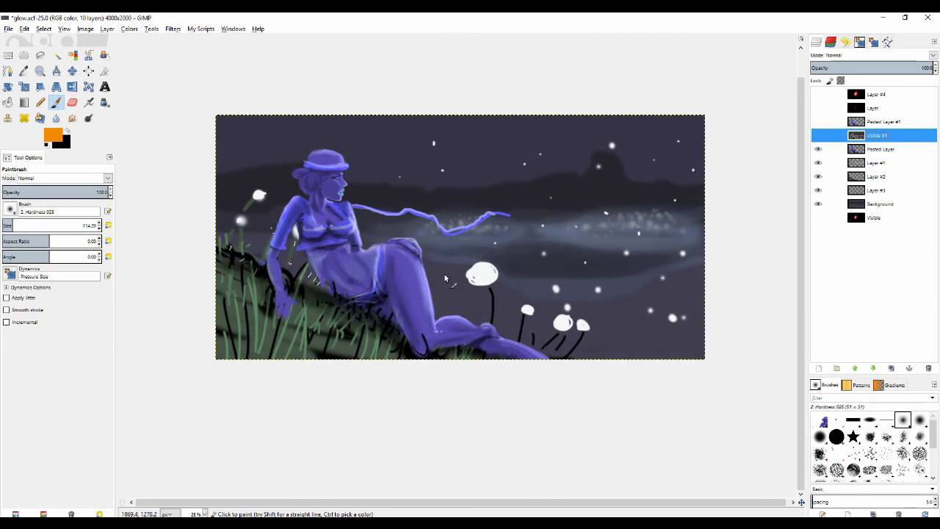
pyautogui.click(53, 135)
pyautogui.moveTo(195, 123); pyautogui.dragTo(158, 85)
pyautogui.click(273, 202)
pyautogui.scroll(-1, 338, 267)
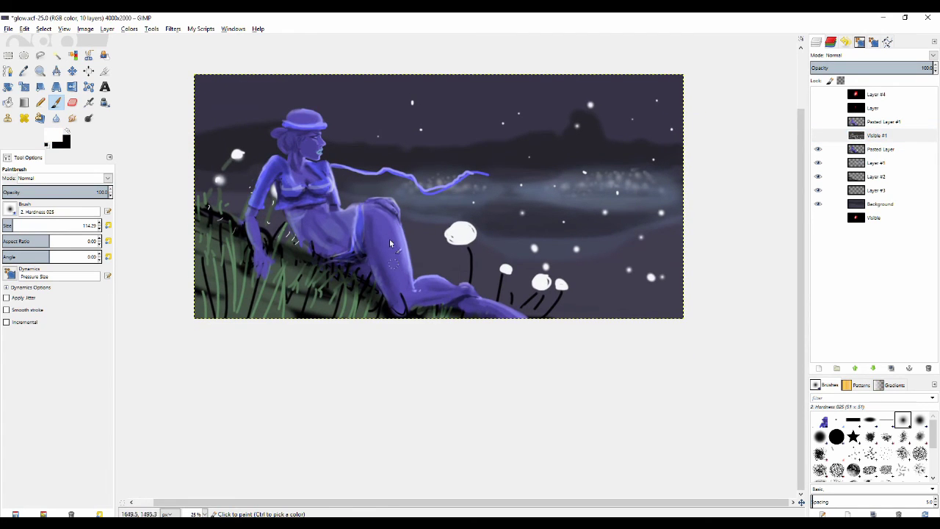
# Try a white highlight stroke along the woman's raised leg on Pasted Layer, and undo it.
pyautogui.click(873, 149)
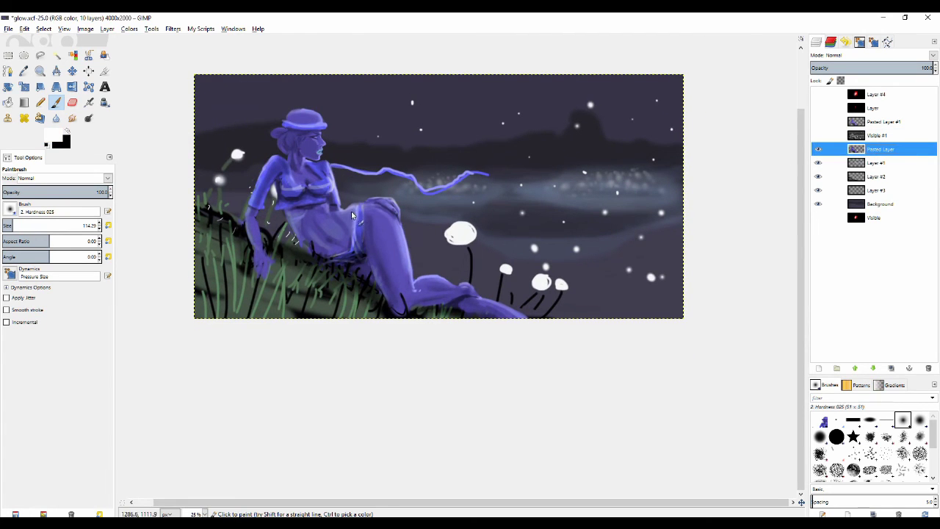
pyautogui.moveTo(401, 284); pyautogui.dragTo(385, 227)
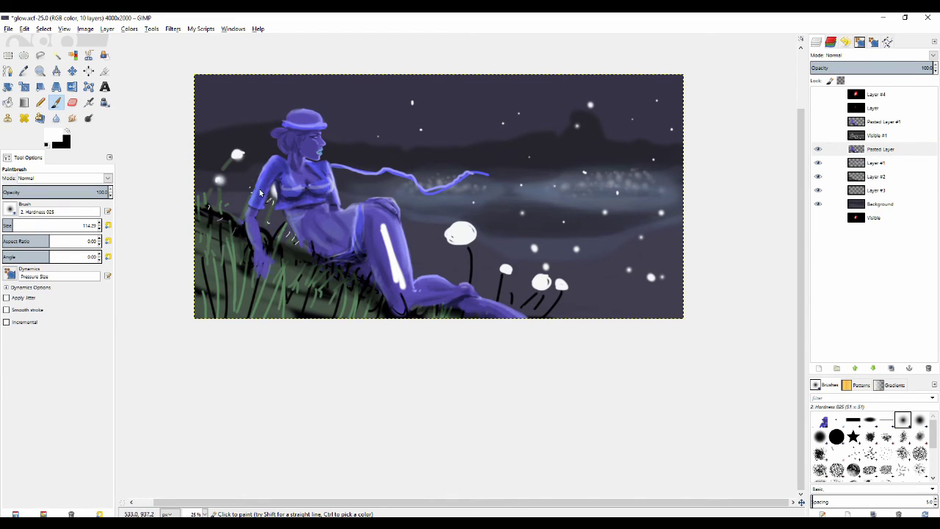
pyautogui.hotkey('ctrl', 'z')
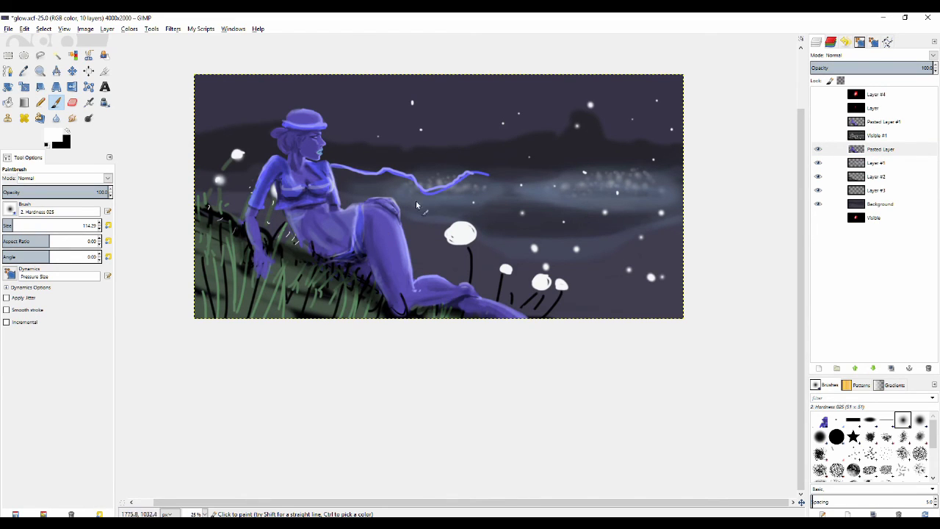
# Try white arrows pointing at the woman's raised leg from the lake side and from the grass below, and undo them.
pyautogui.moveTo(485, 179); pyautogui.dragTo(415, 232)
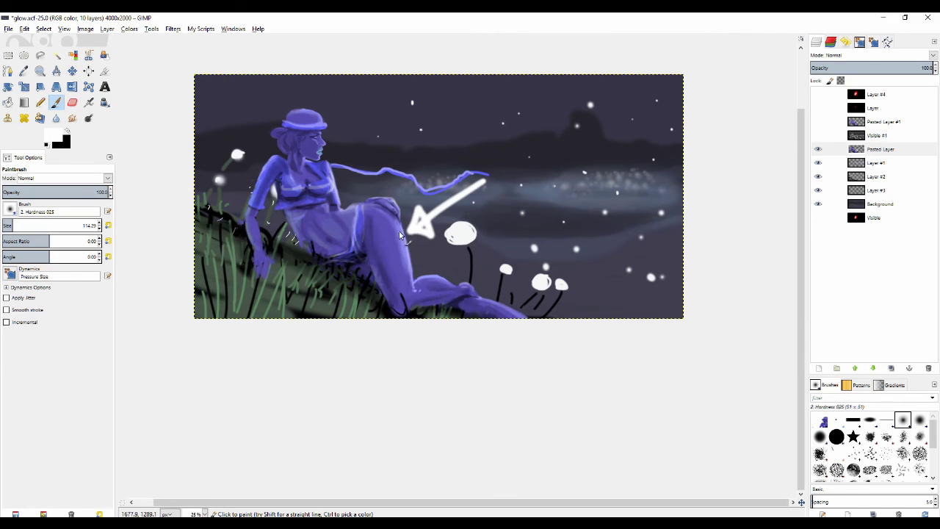
pyautogui.moveTo(300, 309)
pyautogui.mouseDown()
pyautogui.moveTo(359, 273)
pyautogui.moveTo(351, 297)
pyautogui.moveTo(361, 275)
pyautogui.mouseUp()
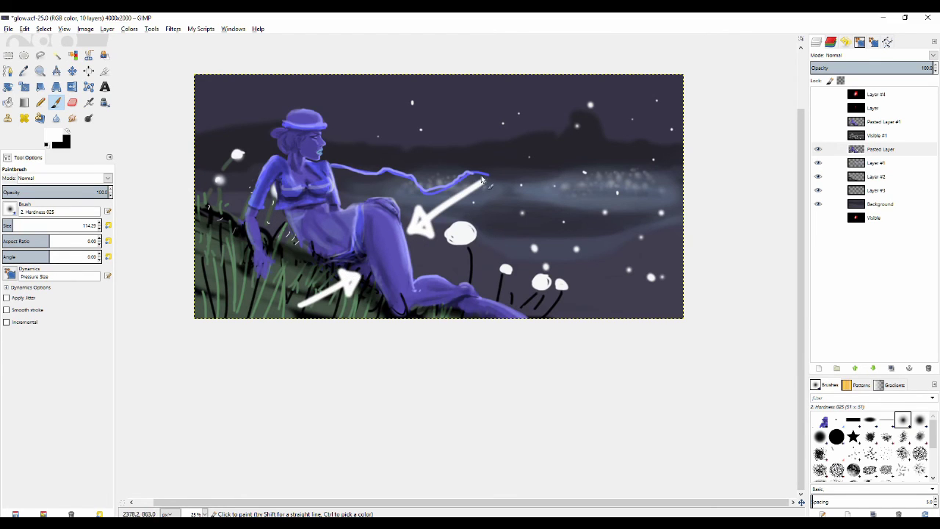
pyautogui.hotkey('ctrl', 'z')
pyautogui.hotkey('ctrl', 'z')
pyautogui.hotkey('ctrl', 'z')
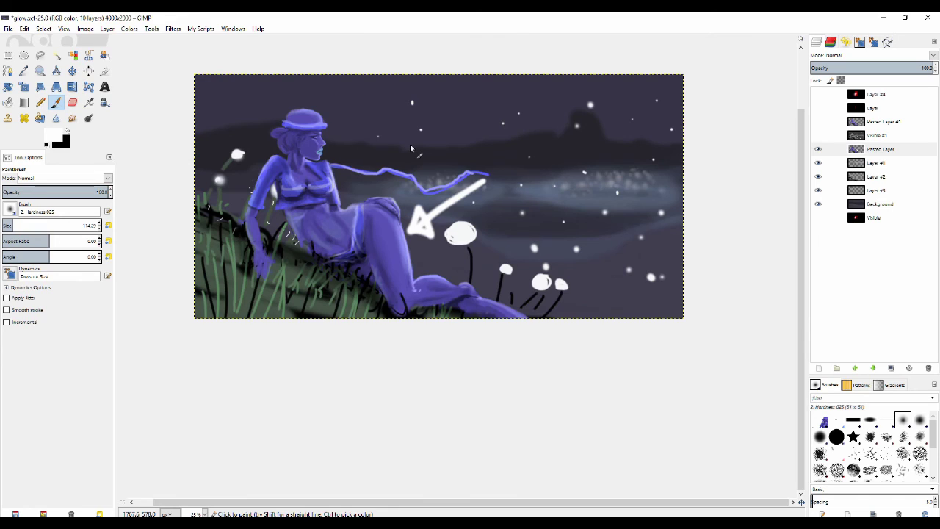
pyautogui.hotkey('ctrl', 'z')
pyautogui.hotkey('ctrl', 'z')
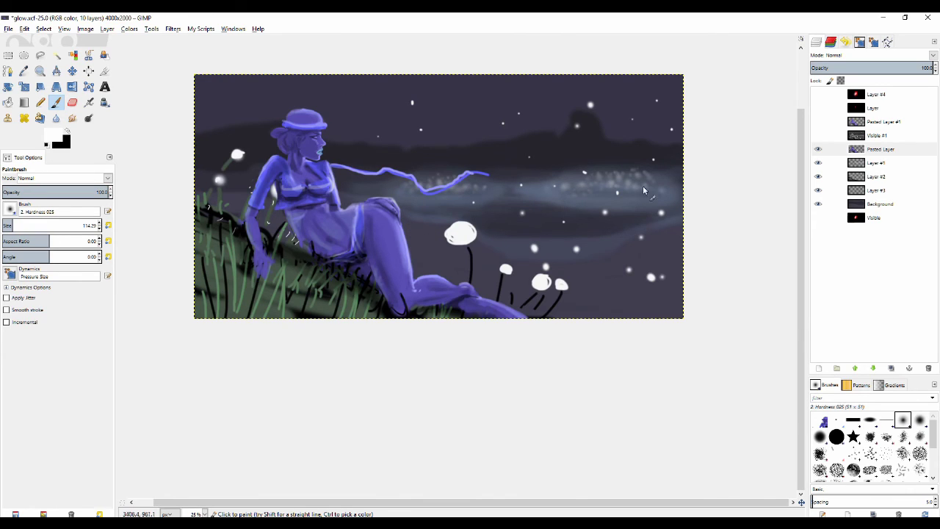
pyautogui.click(872, 123)
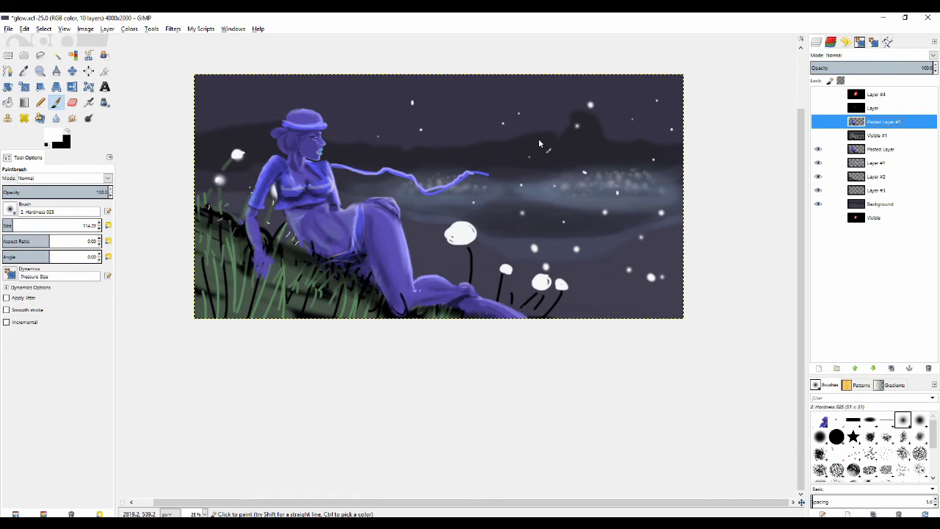
pyautogui.moveTo(443, 177)
pyautogui.mouseDown()
pyautogui.moveTo(442, 256)
pyautogui.moveTo(442, 195)
pyautogui.mouseUp()
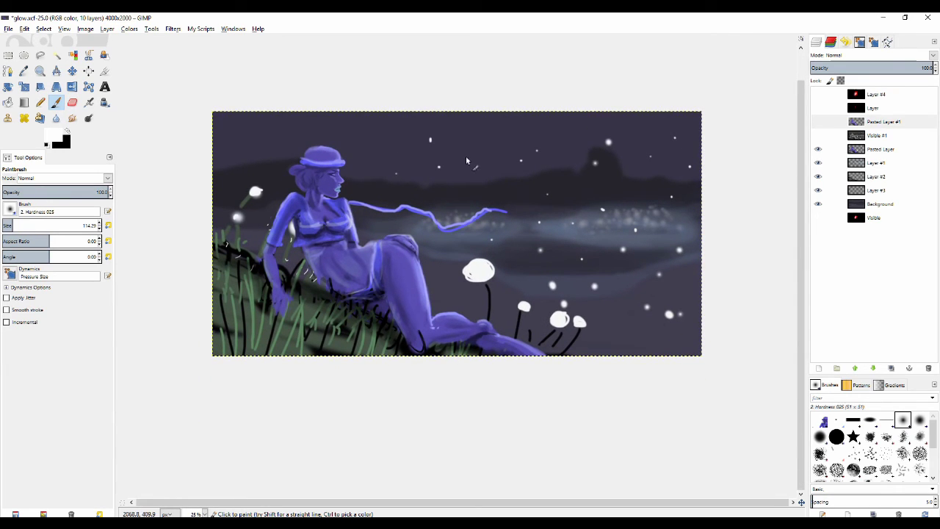
pyautogui.scroll(1, 449, 180)
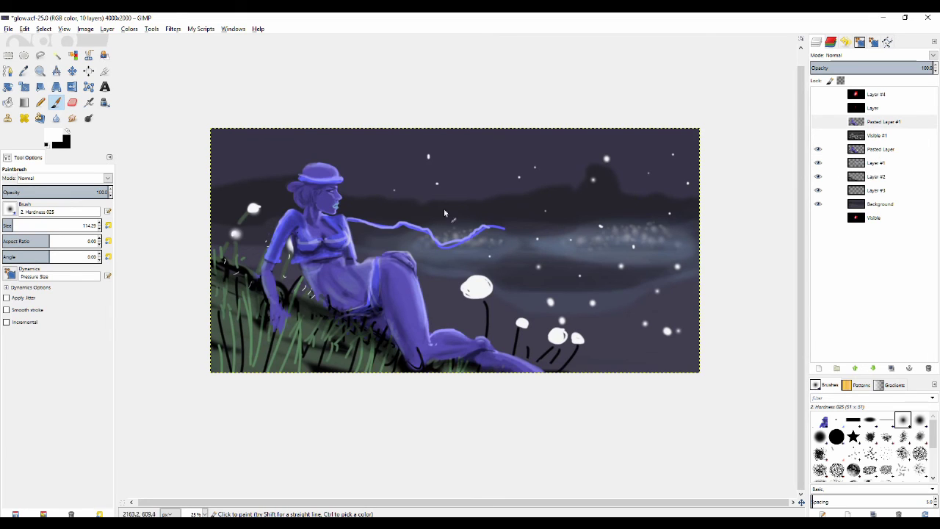
pyautogui.scroll(1, 483, 199)
pyautogui.scroll(-1, 544, 198)
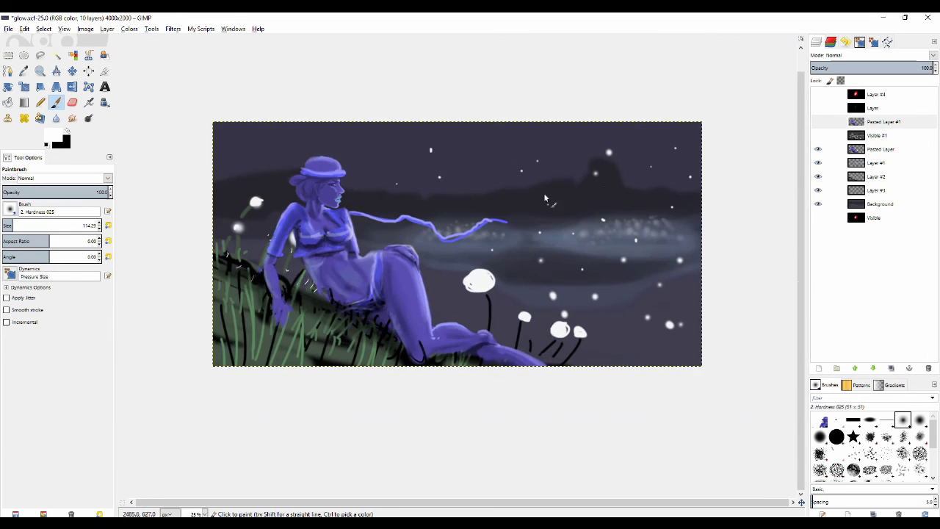
# Copy Pasted Layer, paste it as a new layer, and place the copy directly above the original.
pyautogui.click(879, 150)
pyautogui.click(817, 149)
pyautogui.keyDown('shift'); pyautogui.click(817, 149); pyautogui.keyUp('shift')
pyautogui.keyDown('shift'); pyautogui.click(818, 149); pyautogui.keyUp('shift')
pyautogui.hotkey('ctrl', 'c')
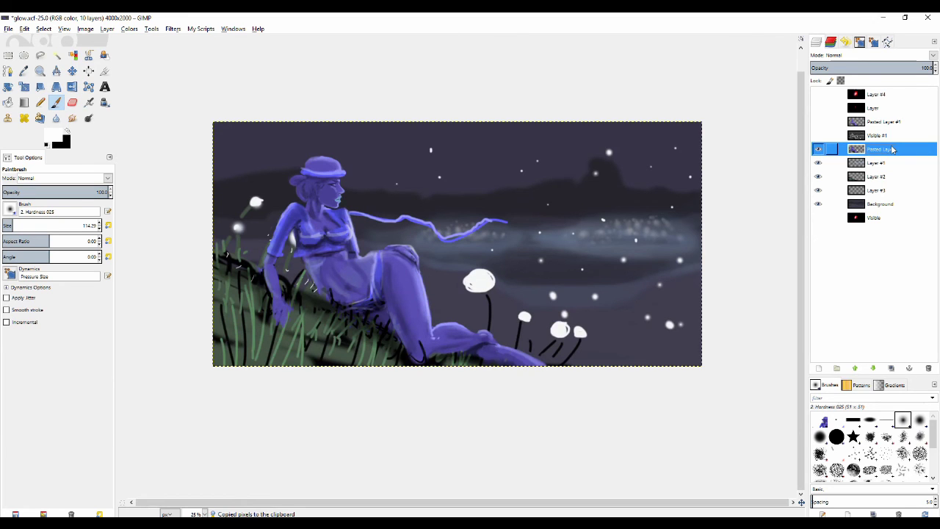
pyautogui.hotkey('ctrl', 'v')
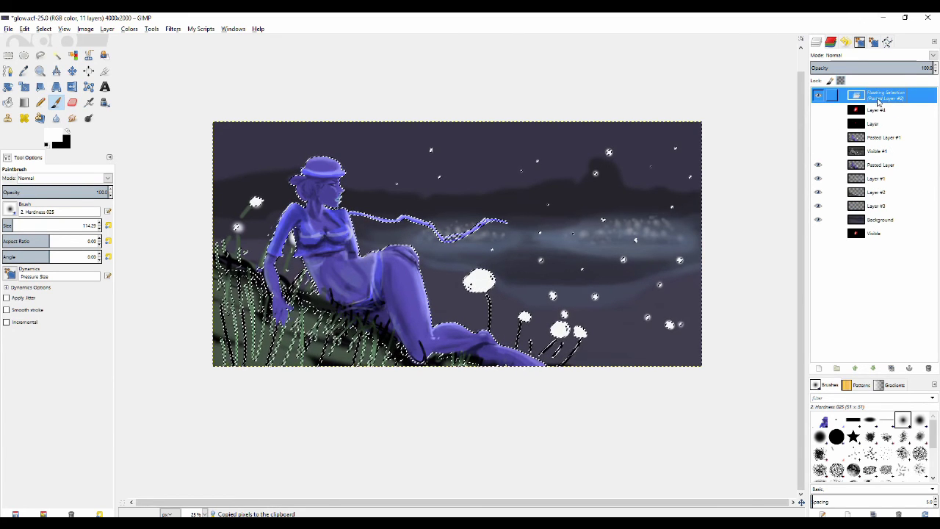
pyautogui.rightClick(876, 120)
pyautogui.click(849, 116)
pyautogui.moveTo(879, 94); pyautogui.dragTo(881, 154)
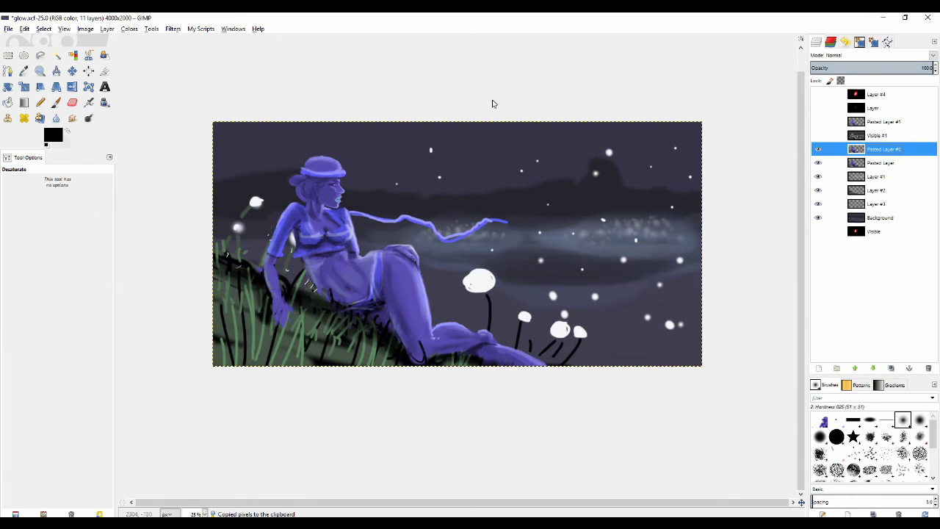
# Brighten Pasted Layer #2 with Hue-Saturation, setting Lightness to 25 and Saturation to 1.
pyautogui.click(129, 29)
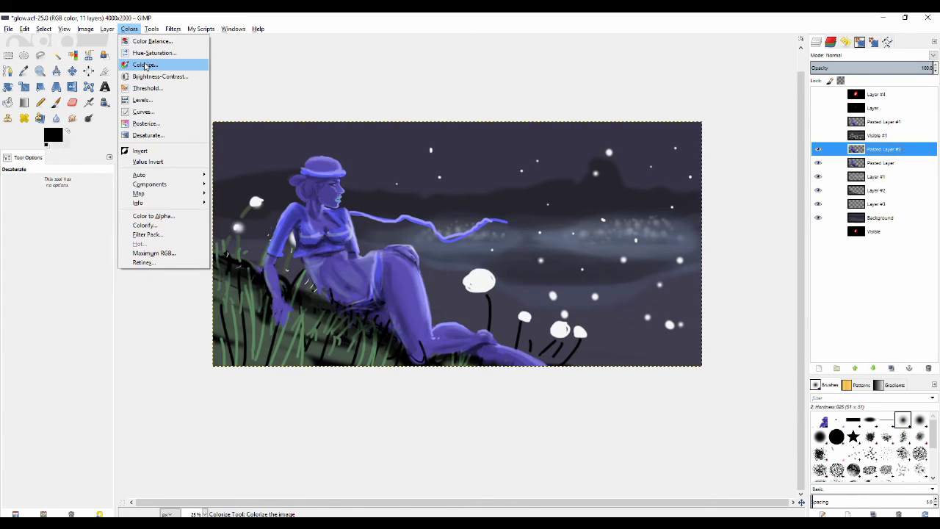
pyautogui.click(150, 53)
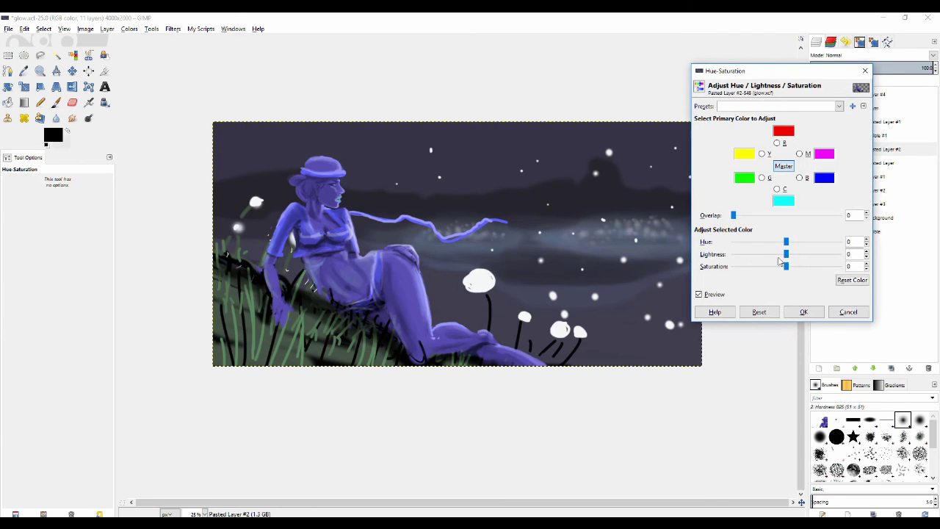
pyautogui.moveTo(786, 254)
pyautogui.mouseDown()
pyautogui.moveTo(800, 255)
pyautogui.moveTo(787, 268)
pyautogui.mouseUp()
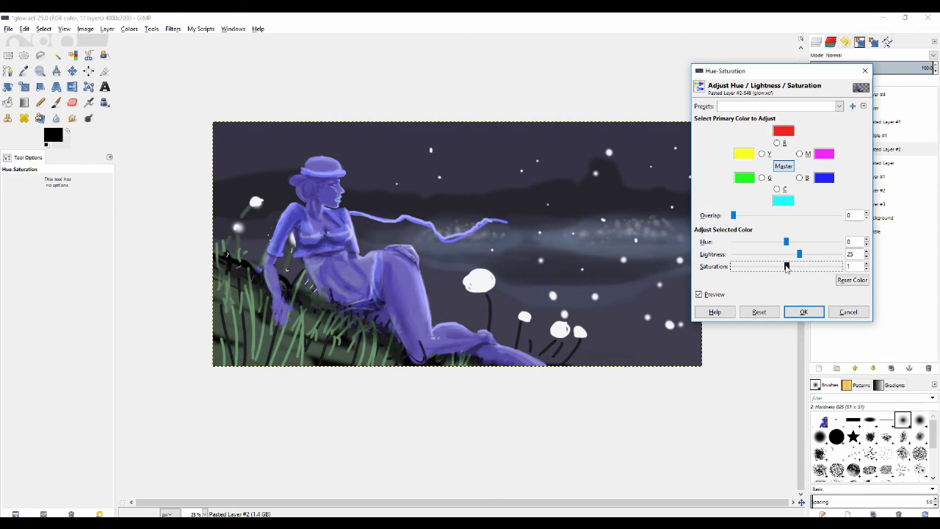
pyautogui.click(804, 312)
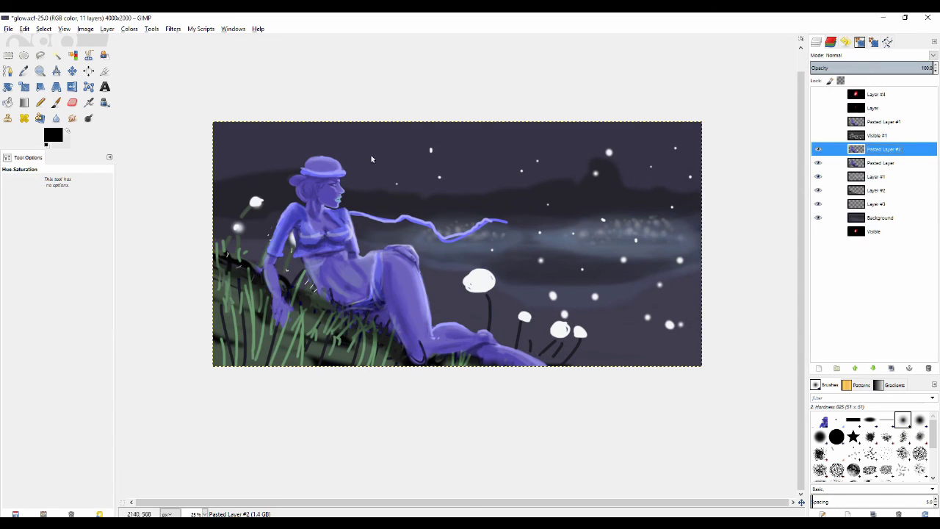
# Raise the contrast of Pasted Layer #2 to about 4 with Brightness-Contrast, keeping brightness at 0.
pyautogui.click(130, 29)
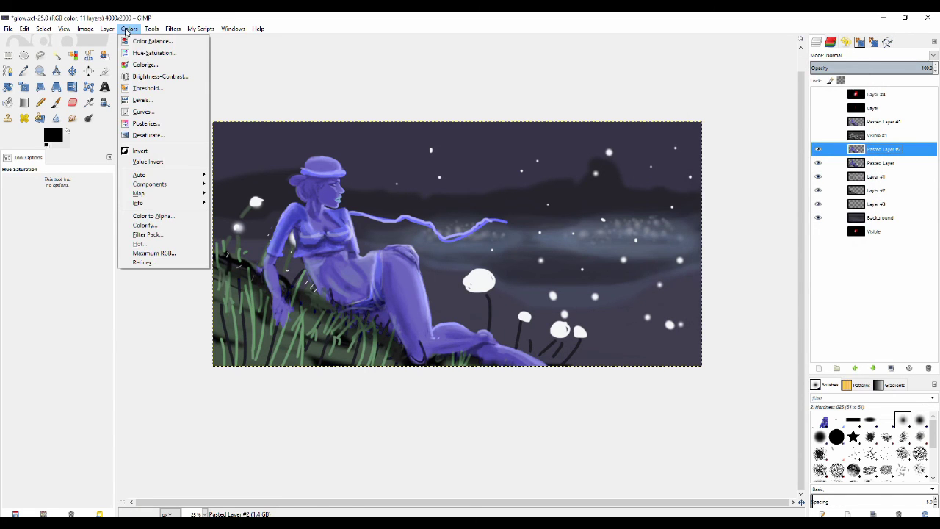
pyautogui.click(160, 76)
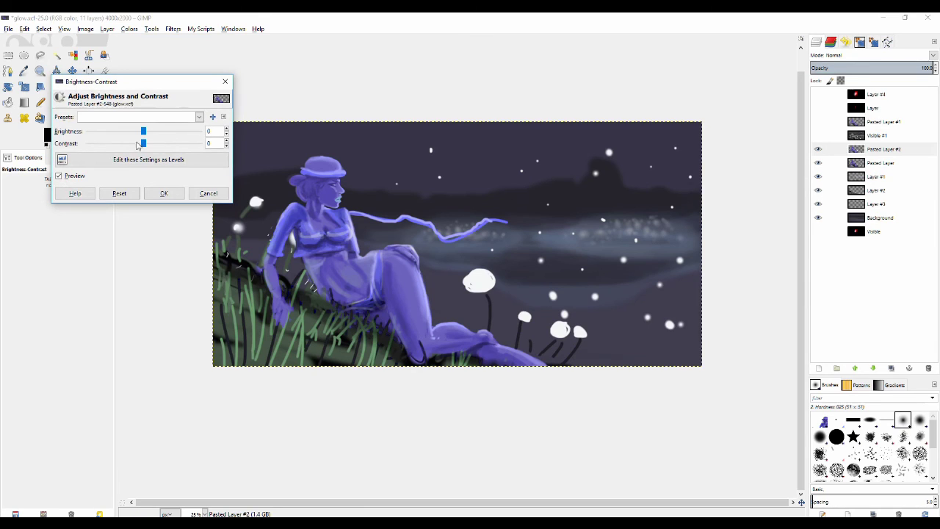
pyautogui.moveTo(143, 144)
pyautogui.mouseDown()
pyautogui.moveTo(153, 151)
pyautogui.moveTo(147, 145)
pyautogui.mouseUp()
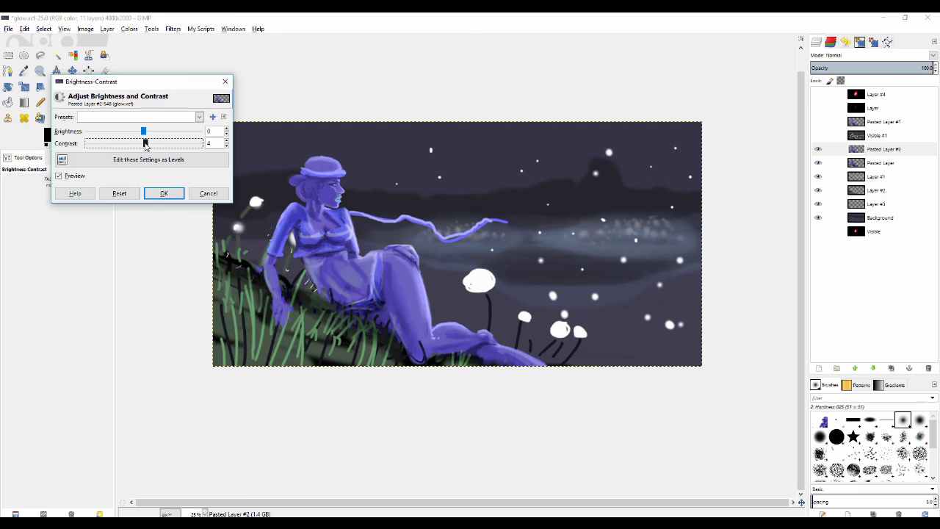
pyautogui.click(163, 193)
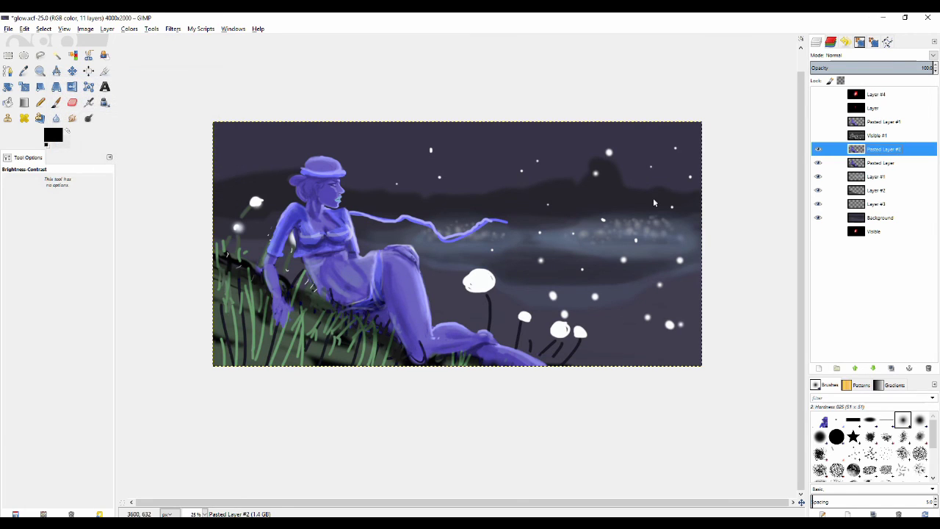
# Create a new layer from the visible image above Pasted Layer #2 and desaturate it based on Lightness.
pyautogui.rightClick(877, 150)
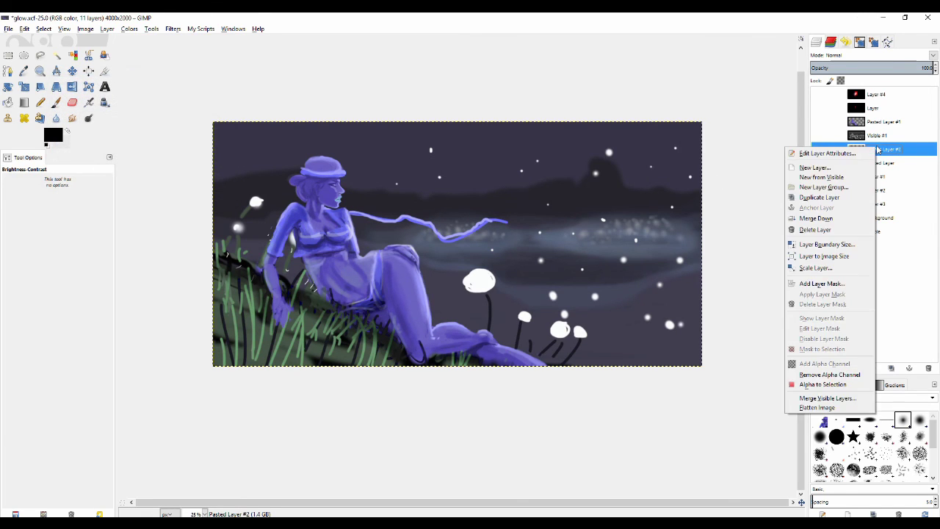
pyautogui.click(842, 178)
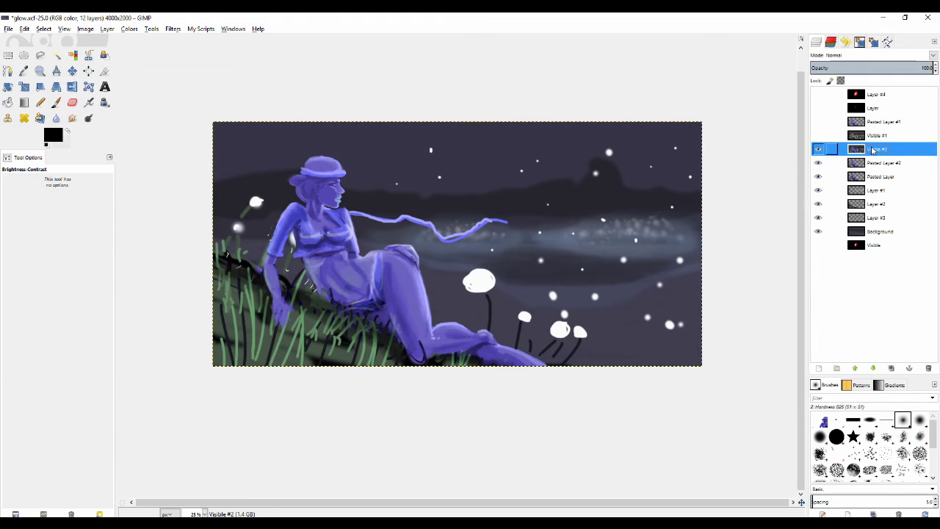
pyautogui.click(107, 29)
pyautogui.moveTo(130, 29)
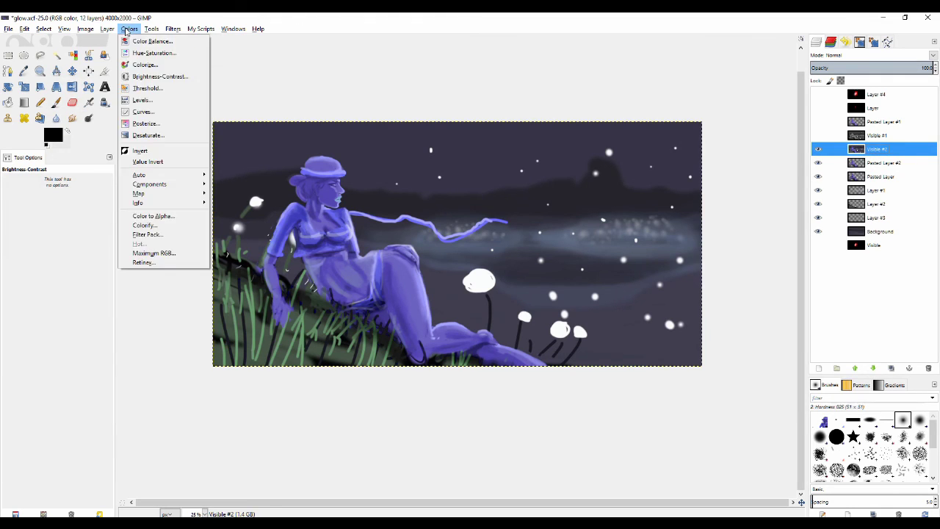
pyautogui.click(147, 135)
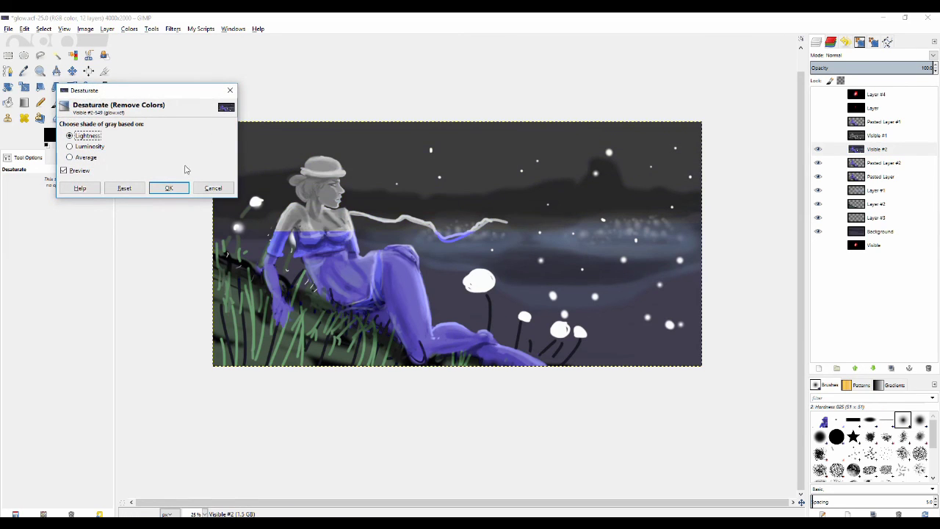
pyautogui.click(176, 190)
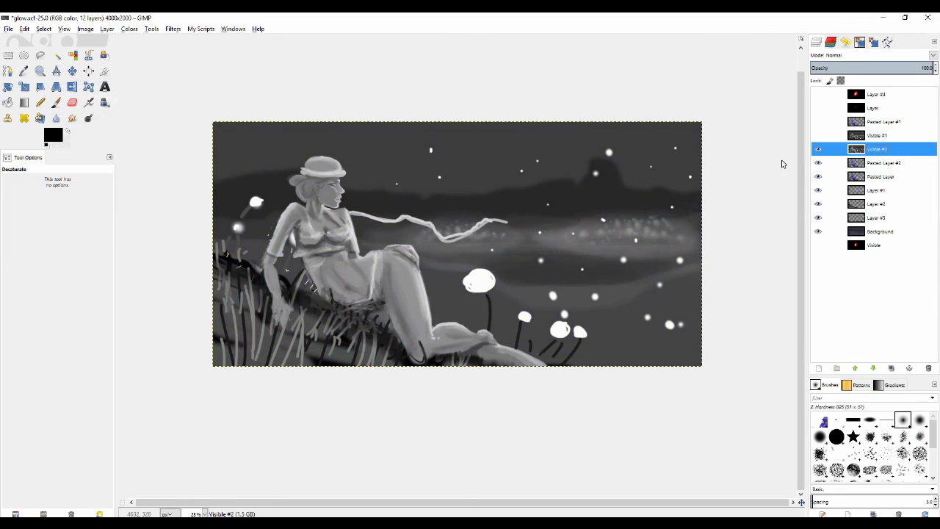
# Compare the values of the two greyscale layers, Visible #1 and Visible #2, by toggling their visibility, leaving Visible #1 hidden.
pyautogui.click(818, 135)
pyautogui.click(818, 135)
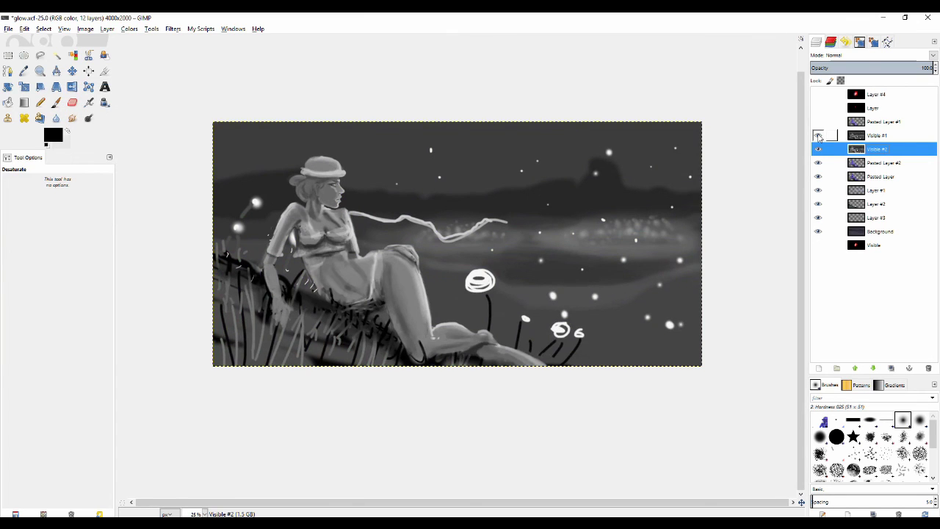
pyautogui.press('+')
pyautogui.click(818, 135)
pyautogui.click(817, 149)
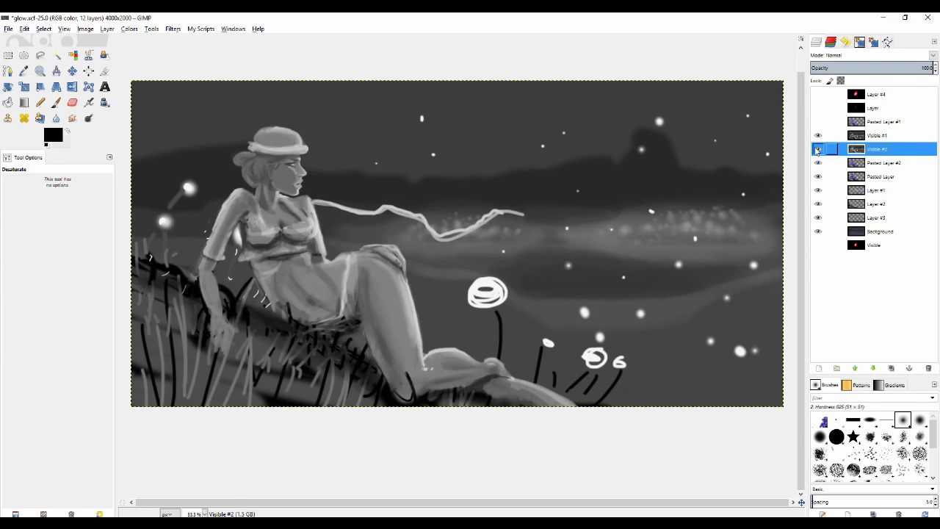
pyautogui.click(818, 149)
pyautogui.click(818, 135)
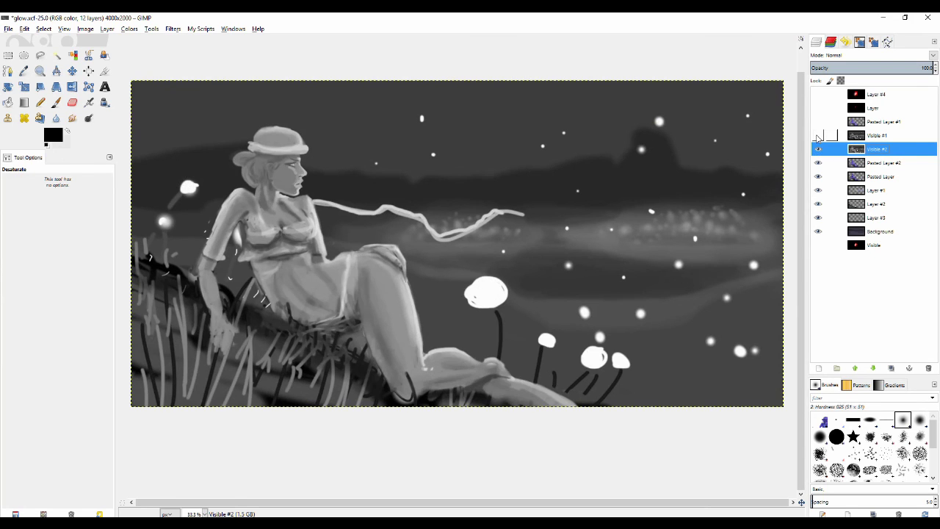
# Switch to the Paintbrush with white as foreground, hide the greyscale Visible #2 layer and select Pasted Layer #2.
pyautogui.press('p')
pyautogui.press('x')
pyautogui.press('-')
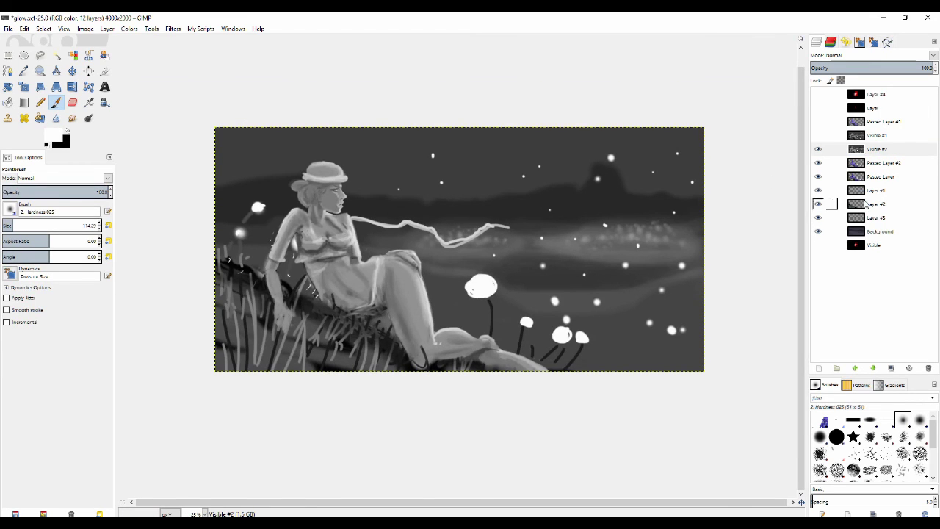
pyautogui.click(817, 149)
pyautogui.click(884, 168)
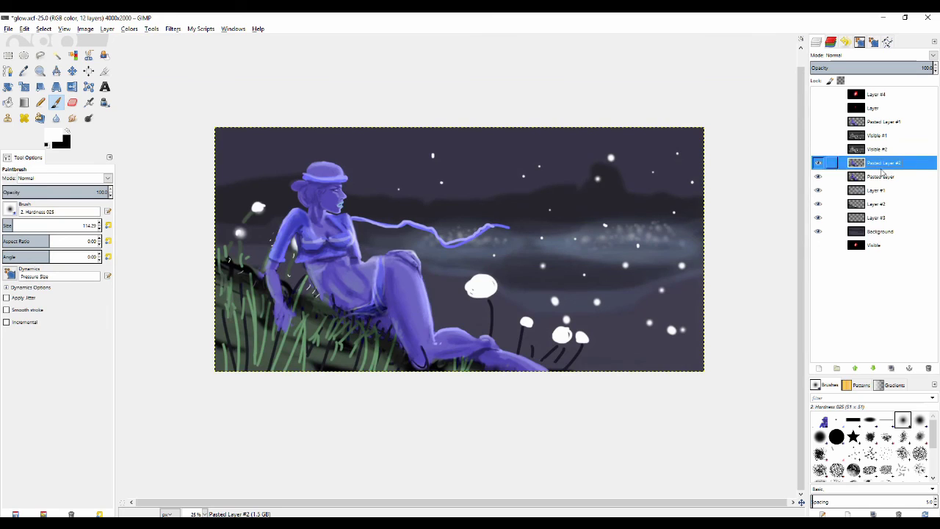
# Compare the painting with and without the brightened Pasted Layer #2 by toggling its visibility, leaving it shown.
pyautogui.click(818, 163)
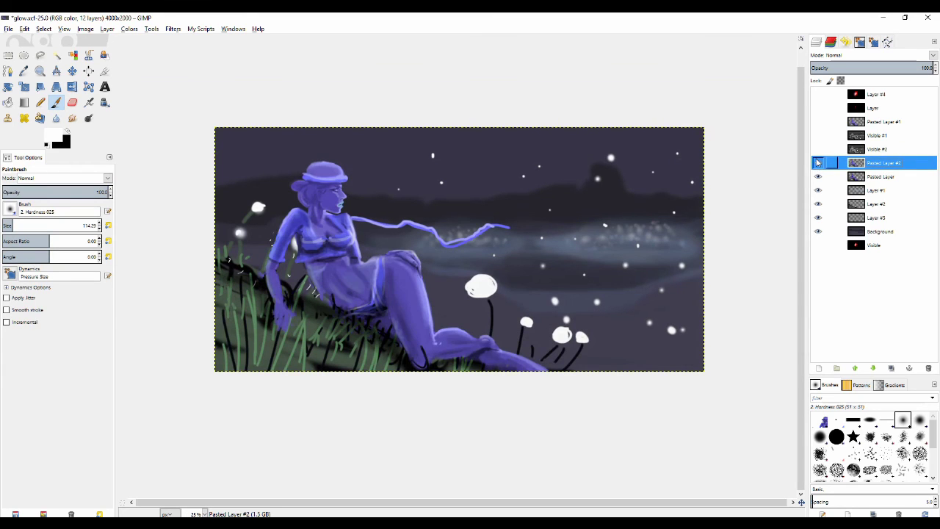
pyautogui.click(818, 162)
pyautogui.click(818, 163)
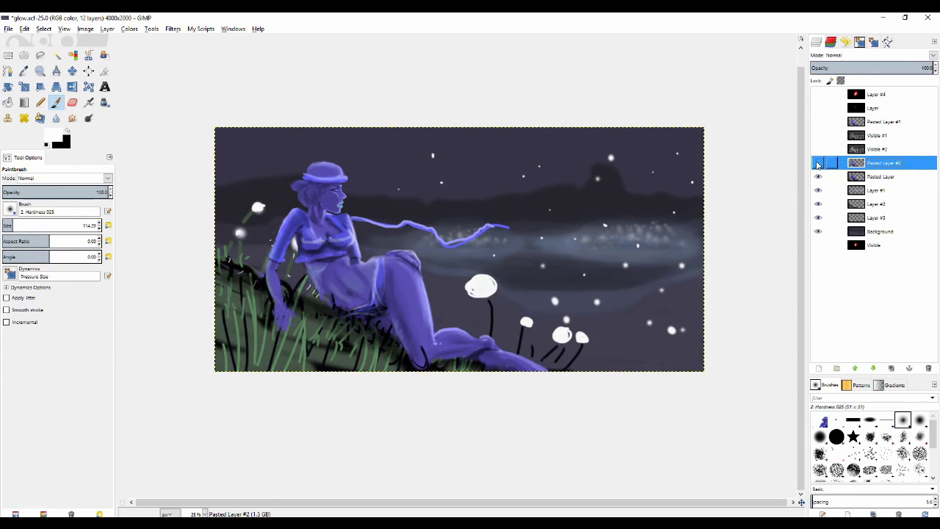
pyautogui.click(818, 162)
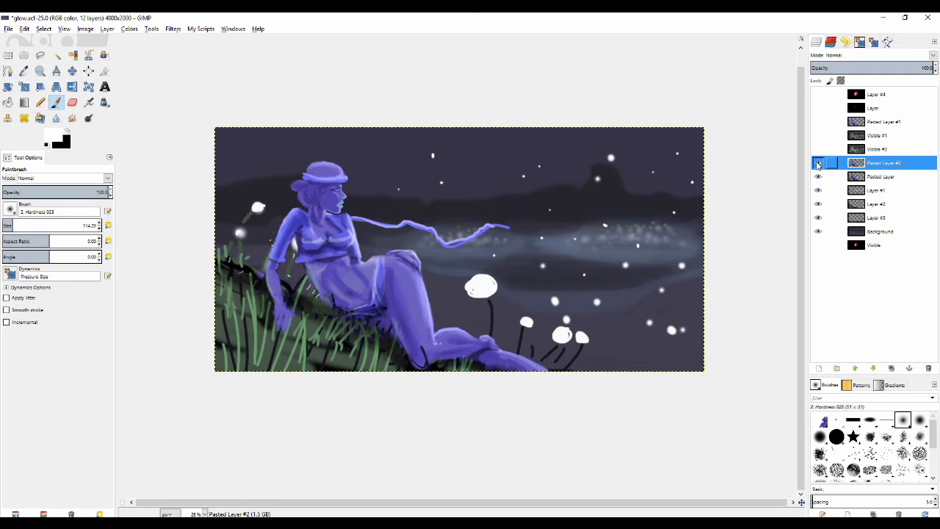
pyautogui.click(818, 162)
pyautogui.click(818, 162)
pyautogui.moveTo(371, 249)
pyautogui.mouseDown()
pyautogui.moveTo(360, 254)
pyautogui.moveTo(366, 236)
pyautogui.mouseUp()
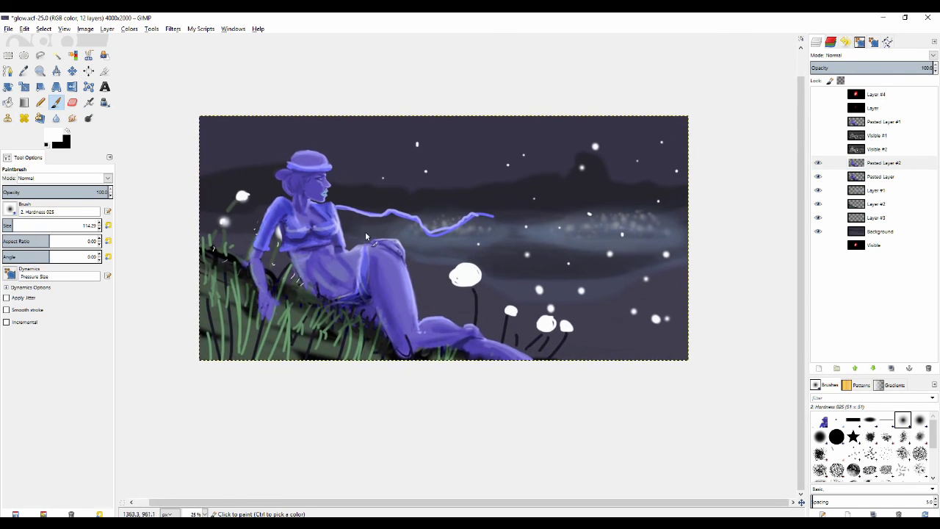
pyautogui.scroll(1, 365, 232)
pyautogui.scroll(1, 366, 225)
pyautogui.scroll(-1, 365, 224)
pyautogui.scroll(-1, 367, 226)
pyautogui.scroll(1, 374, 221)
pyautogui.scroll(1, 378, 219)
pyautogui.scroll(-1, 378, 221)
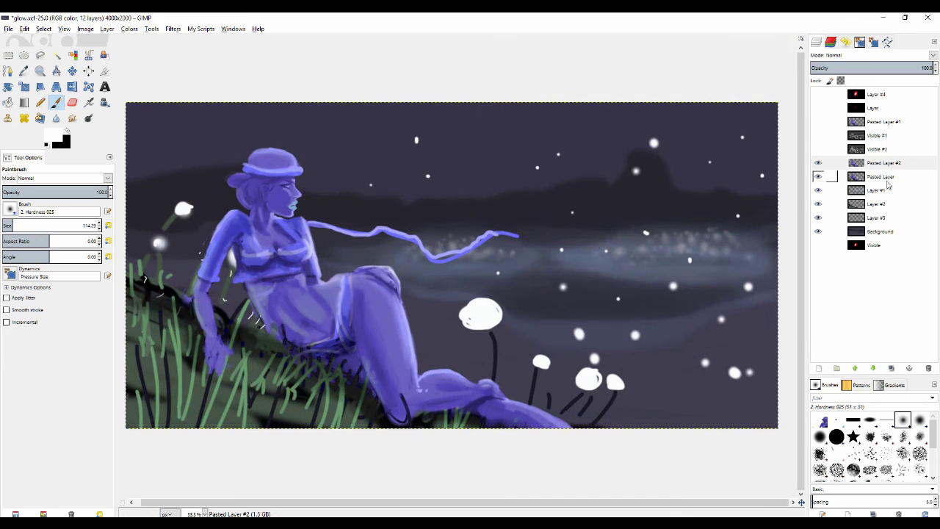
# Add a new layer directly above Layer #1 and fill the whole layer with black using Bucket Fill.
pyautogui.click(881, 189)
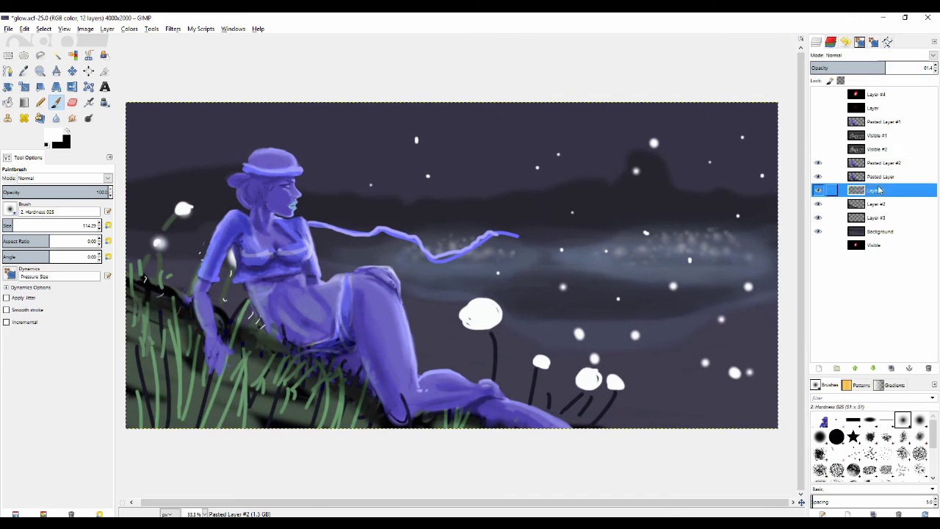
pyautogui.click(818, 368)
pyautogui.click(159, 243)
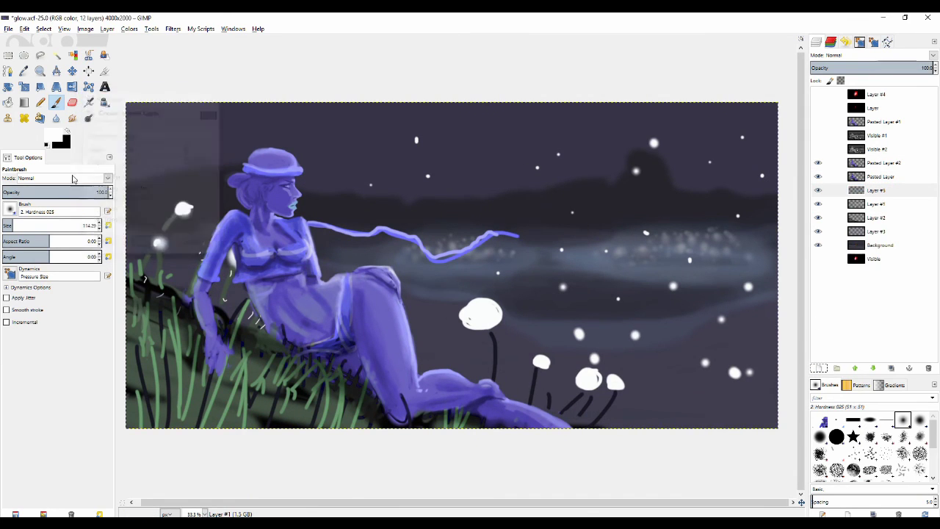
pyautogui.hotkey('shift', 'b')
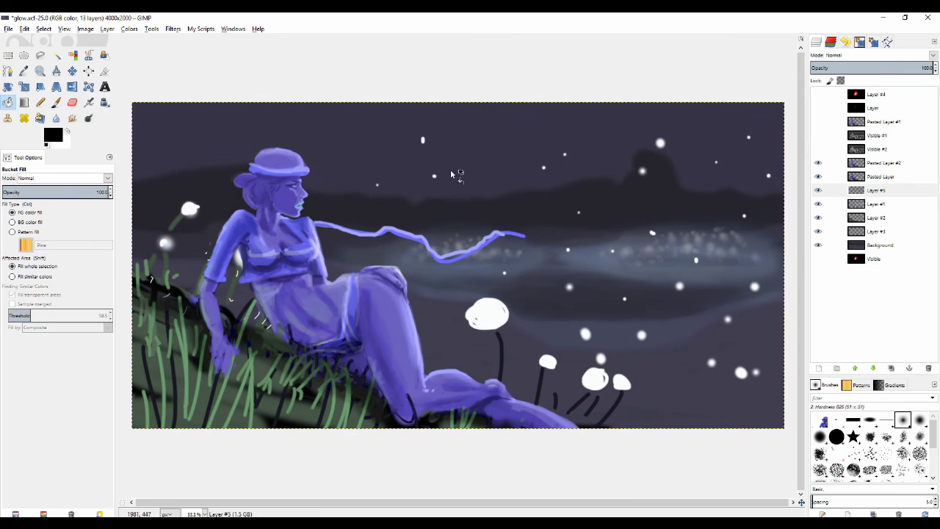
pyautogui.click(461, 157)
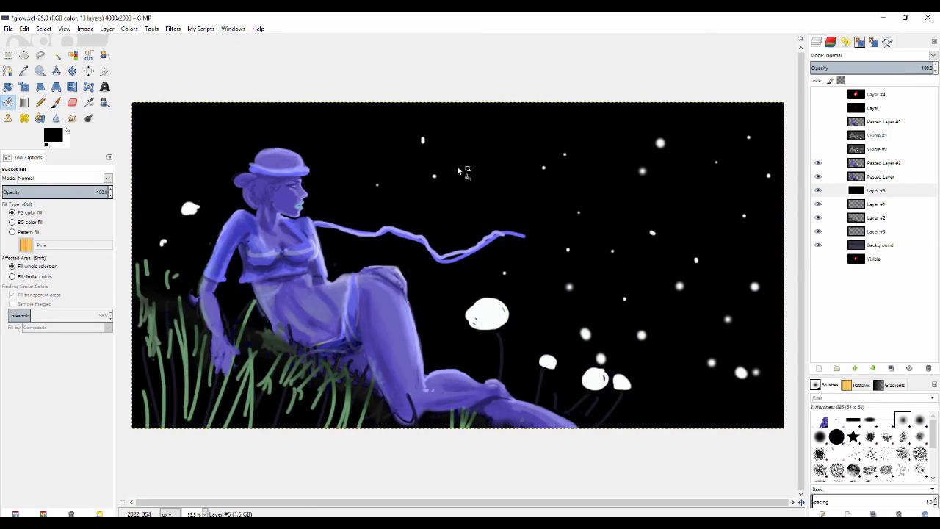
pyautogui.scroll(-1, 462, 156)
pyautogui.scroll(-1, 186, 294)
pyautogui.scroll(2, 189, 279)
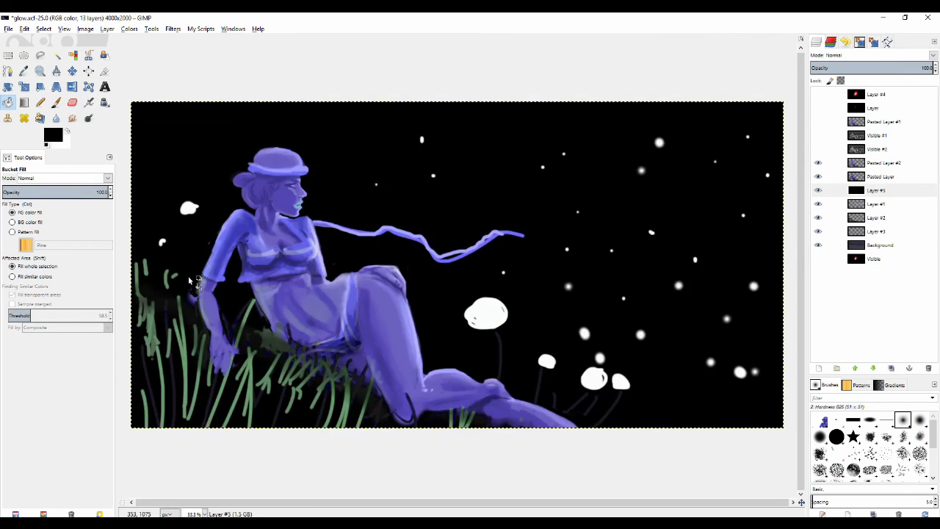